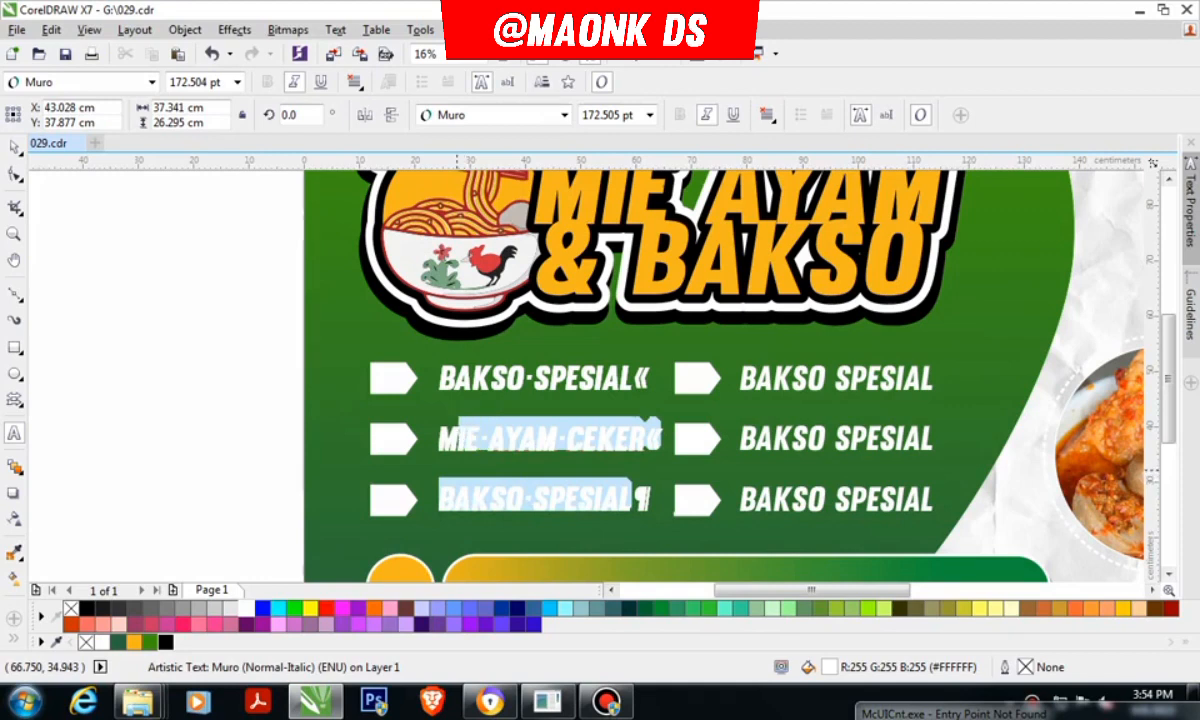
# Step: Replace the third entry of the left menu column with MIE AYAM TELUR
pyautogui.write('MI')
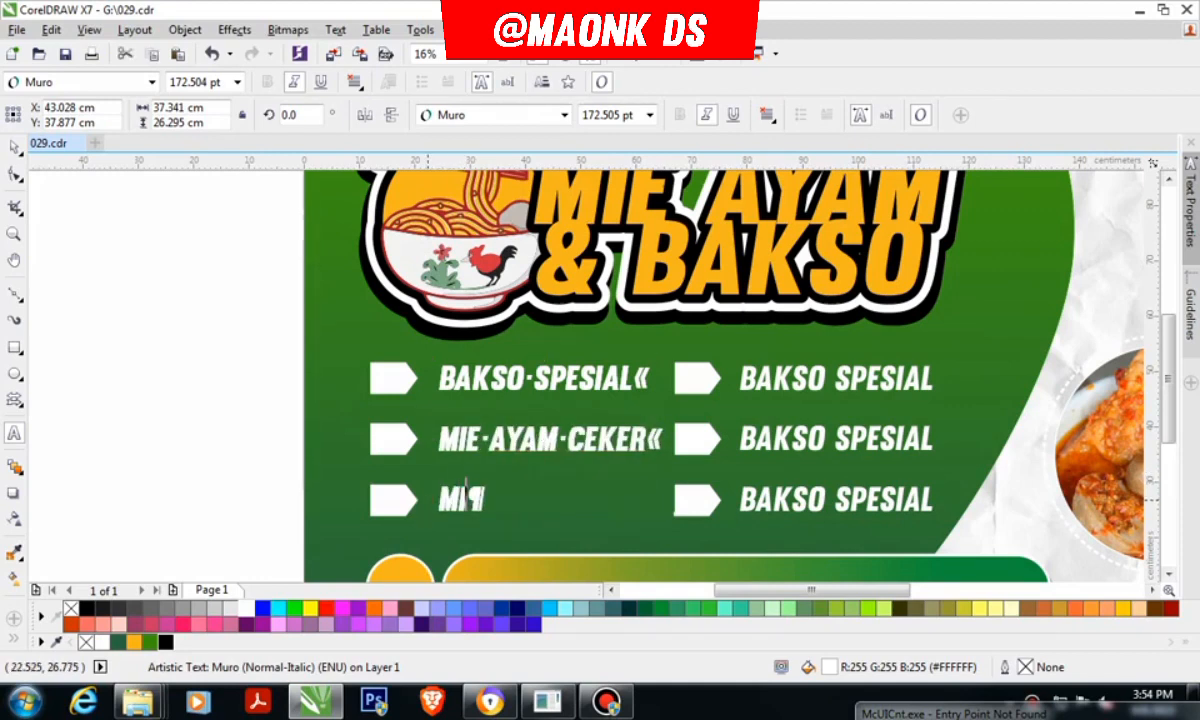
pyautogui.write('E AYAM TELUR')
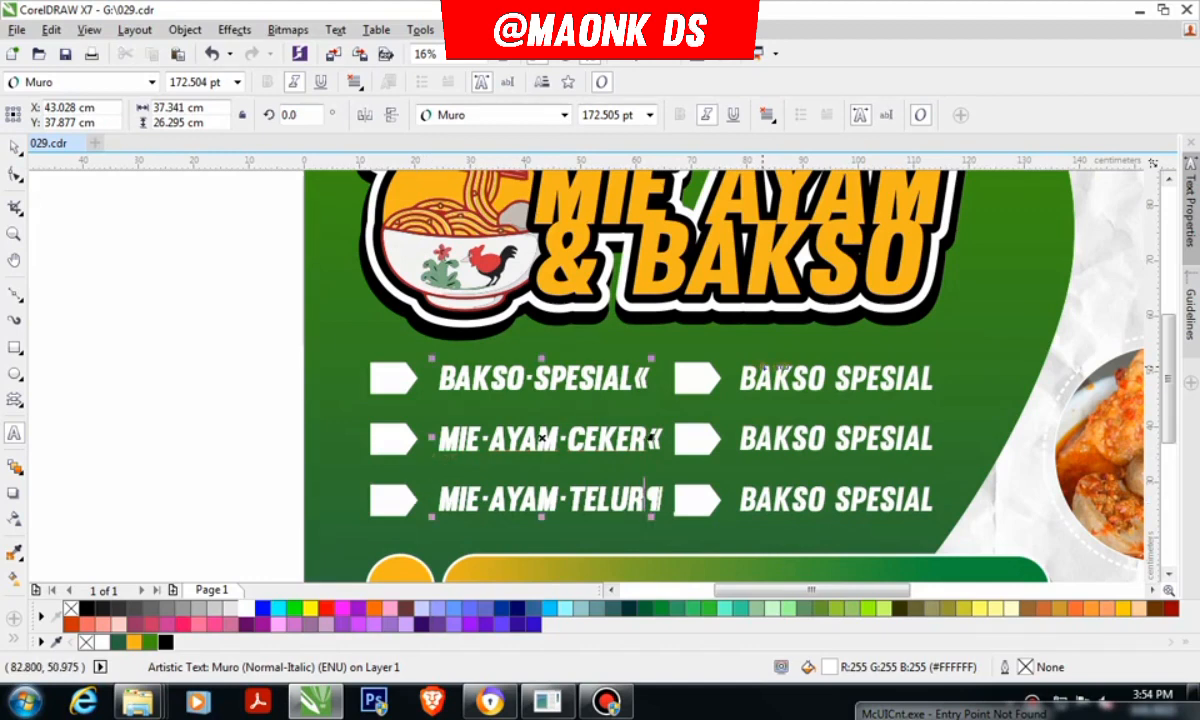
# Step: Replace the first entry of the right menu column with NASI GORENG
pyautogui.doubleClick(752, 377)
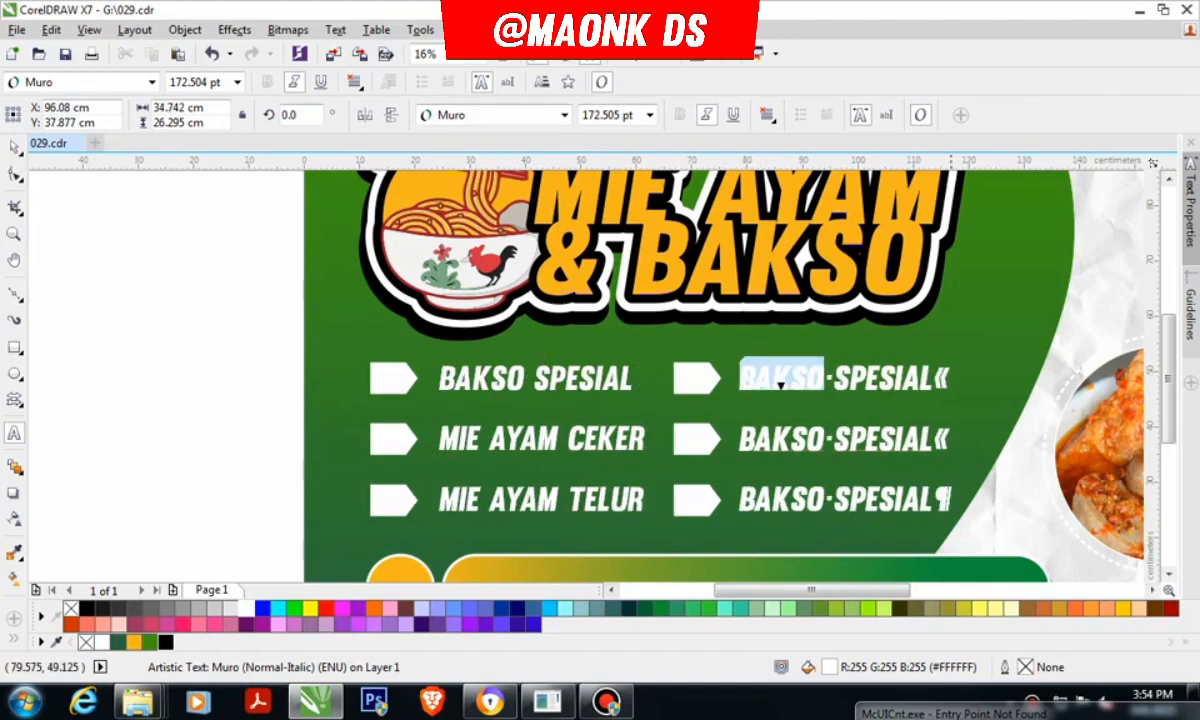
pyautogui.moveTo(942, 378); pyautogui.dragTo(733, 355)
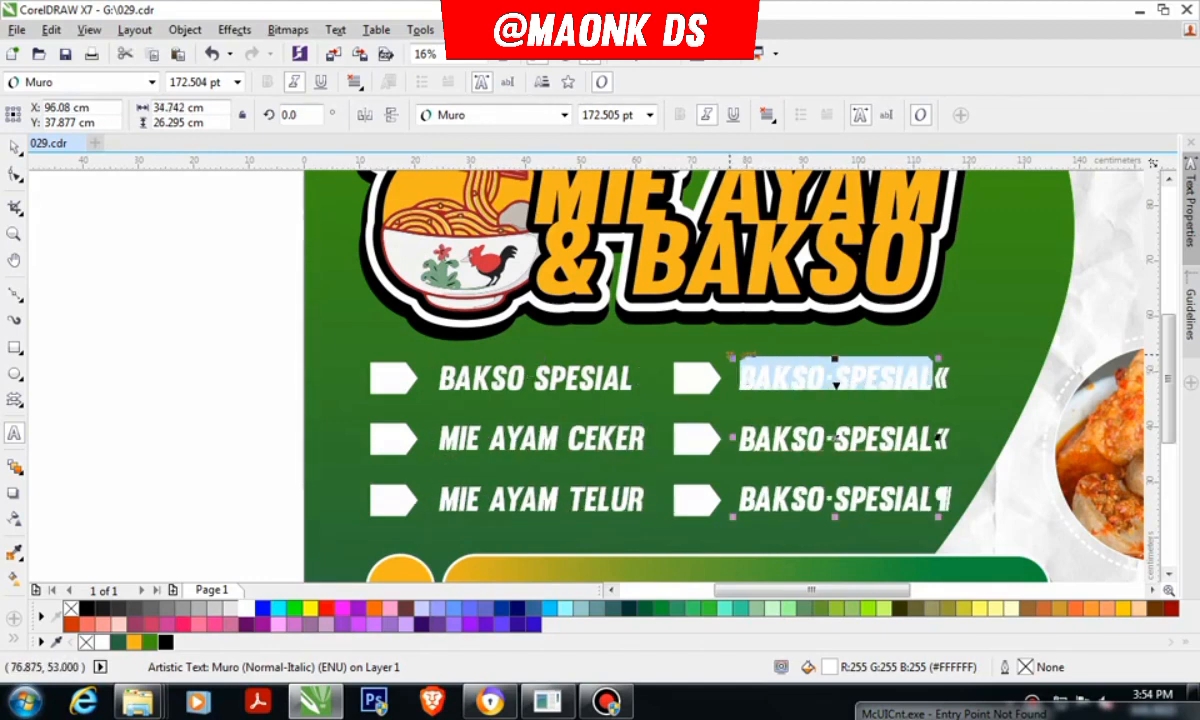
pyautogui.write('NASI G')
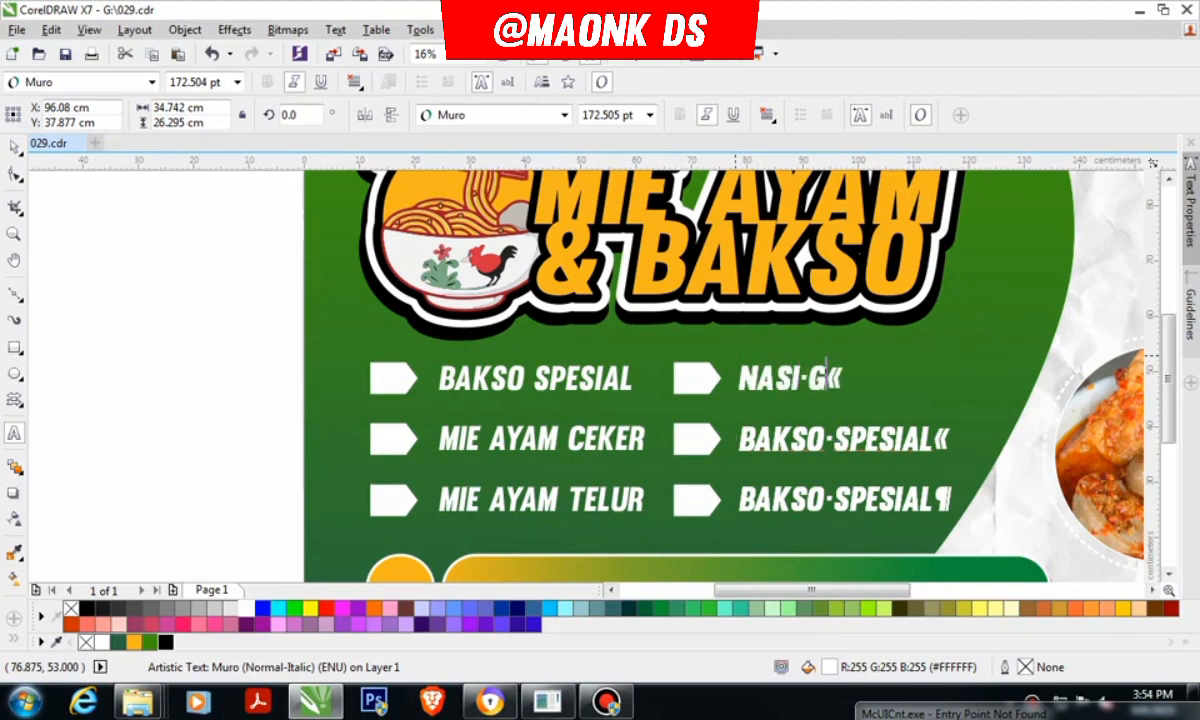
pyautogui.write('ORENG')
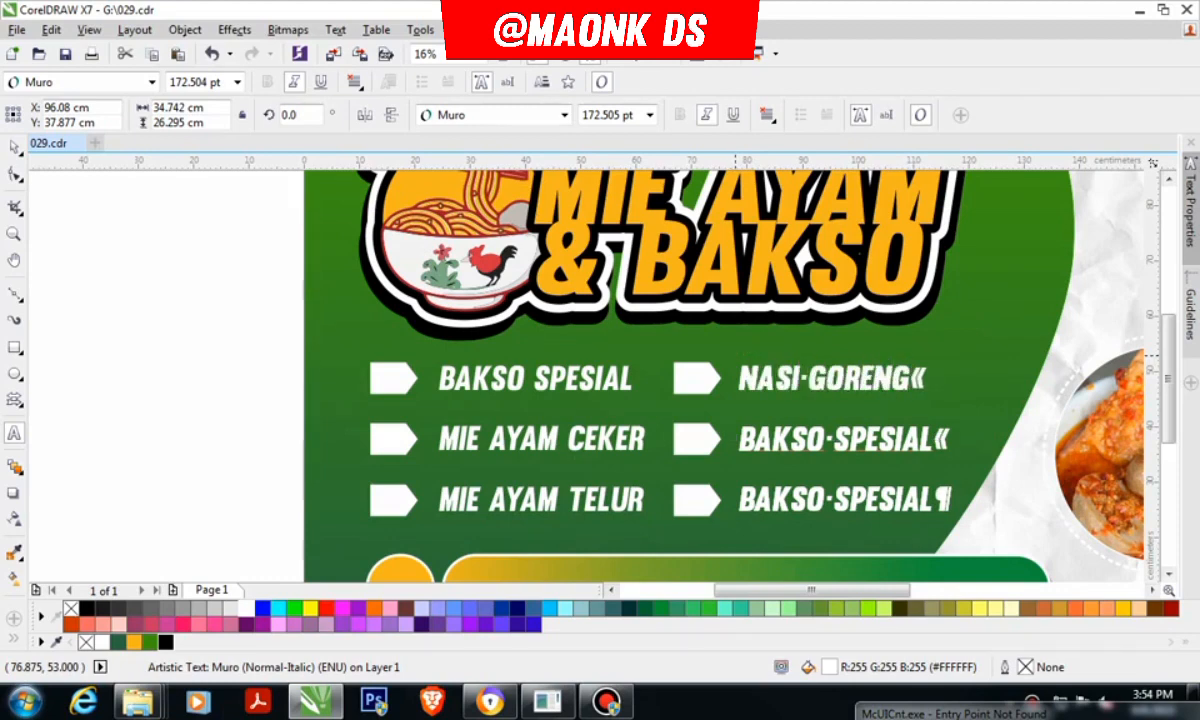
# Step: Replace the second entry of the right menu column with MIE AYAM CEKER
pyautogui.moveTo(753, 439); pyautogui.dragTo(878, 439)
pyautogui.click(865, 439)
pyautogui.moveTo(738, 439); pyautogui.dragTo(948, 439)
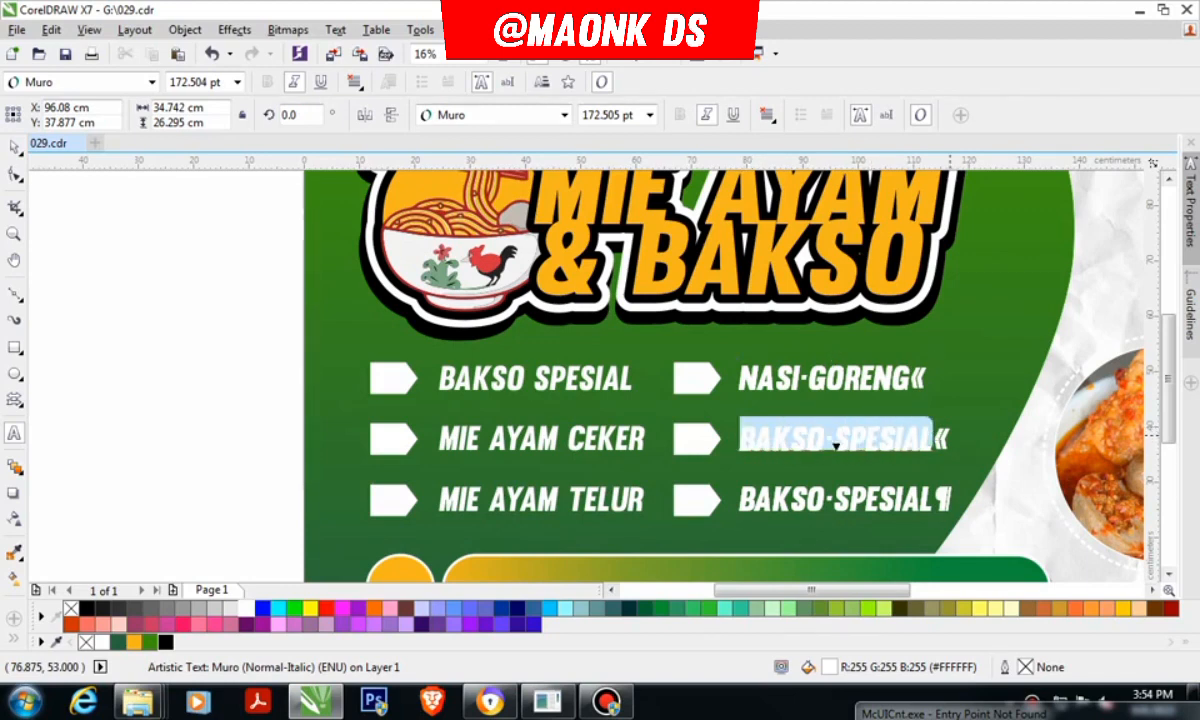
pyautogui.write('MIE AY')
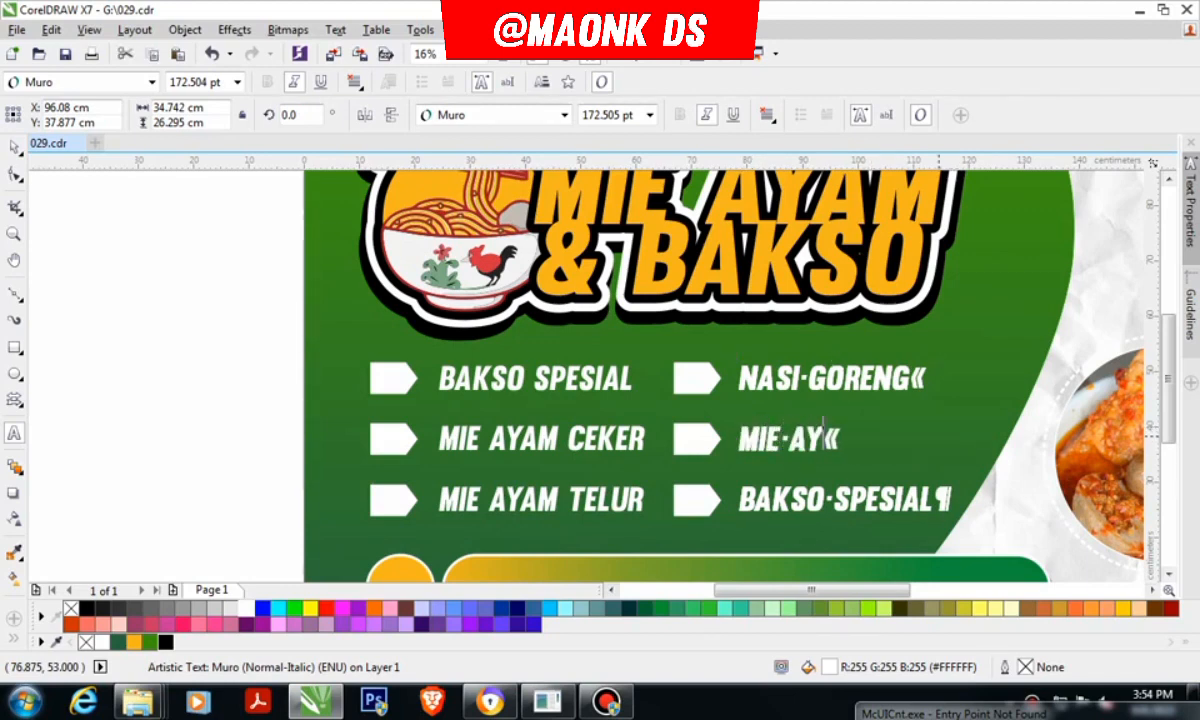
pyautogui.write('AM CEKER')
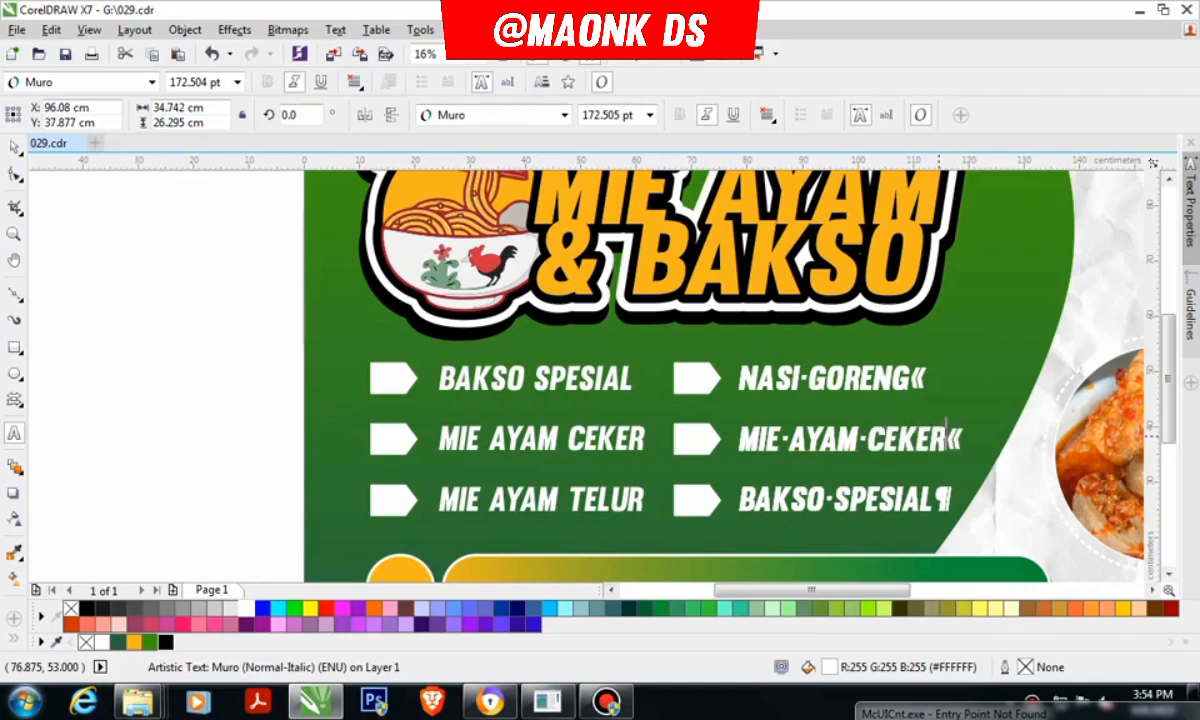
pyautogui.press('Escape')
# Step: Replace the third entry of the right menu column with MIE AYAM TELUR
pyautogui.moveTo(753, 500); pyautogui.dragTo(932, 503)
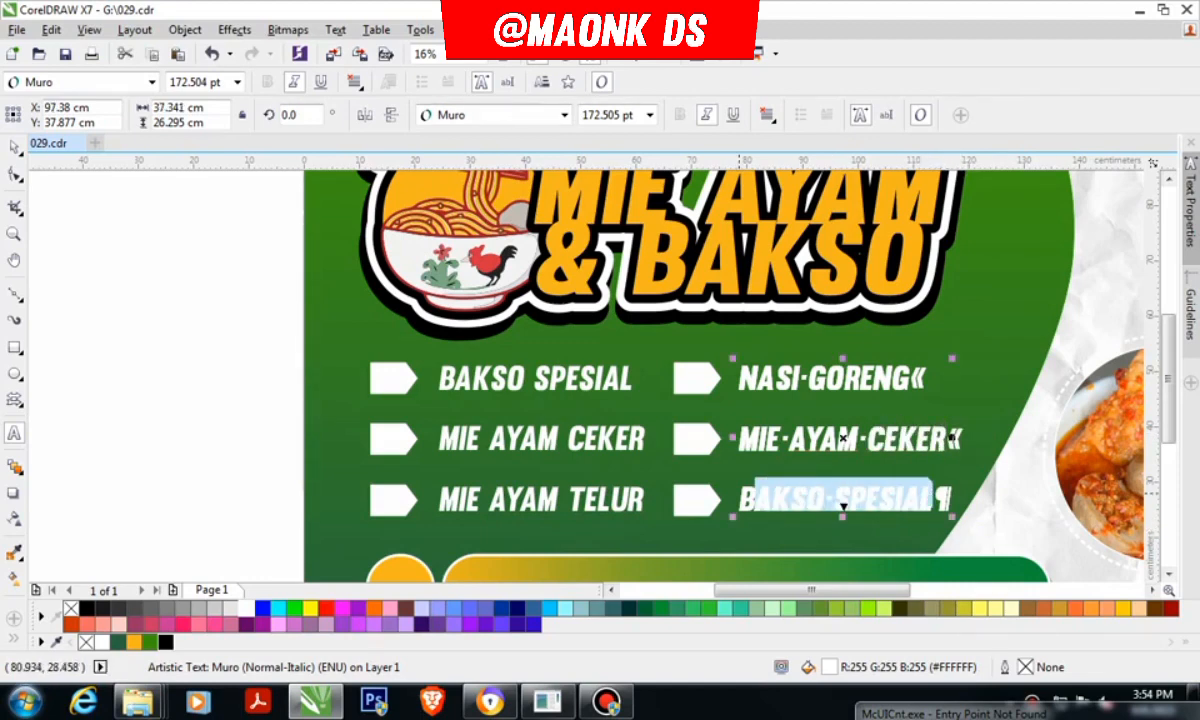
pyautogui.moveTo(740, 500); pyautogui.dragTo(943, 502)
pyautogui.write('M')
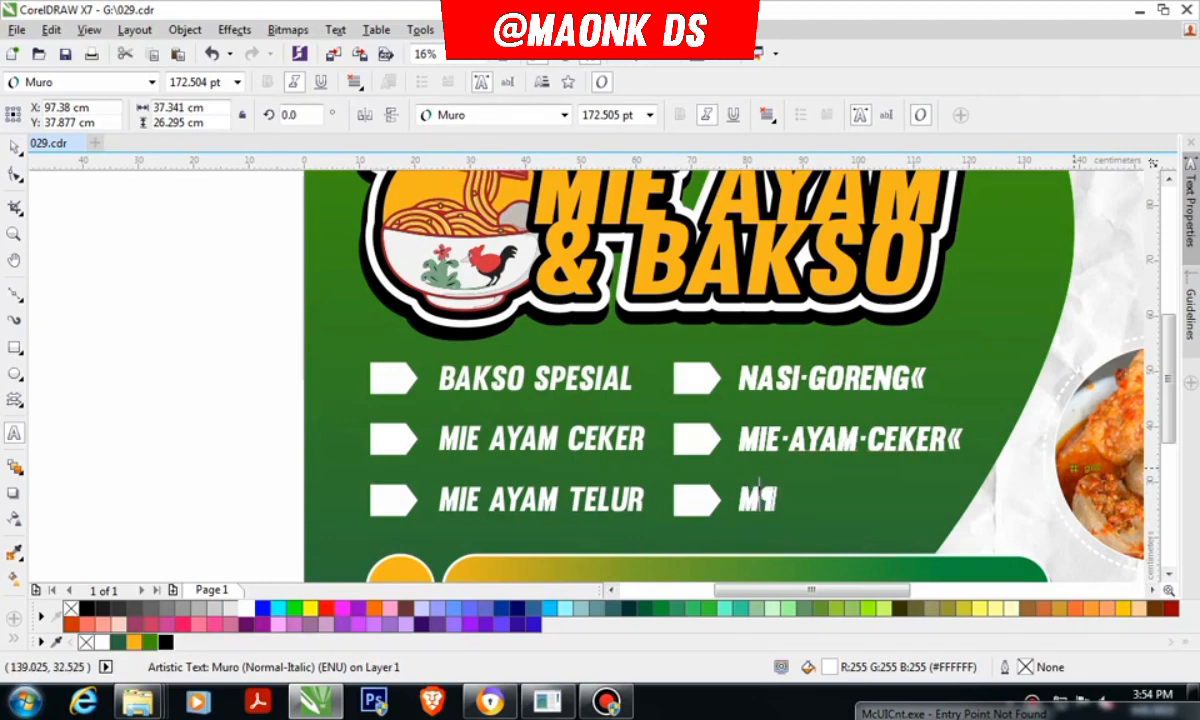
pyautogui.write('IE AYAM TEL')
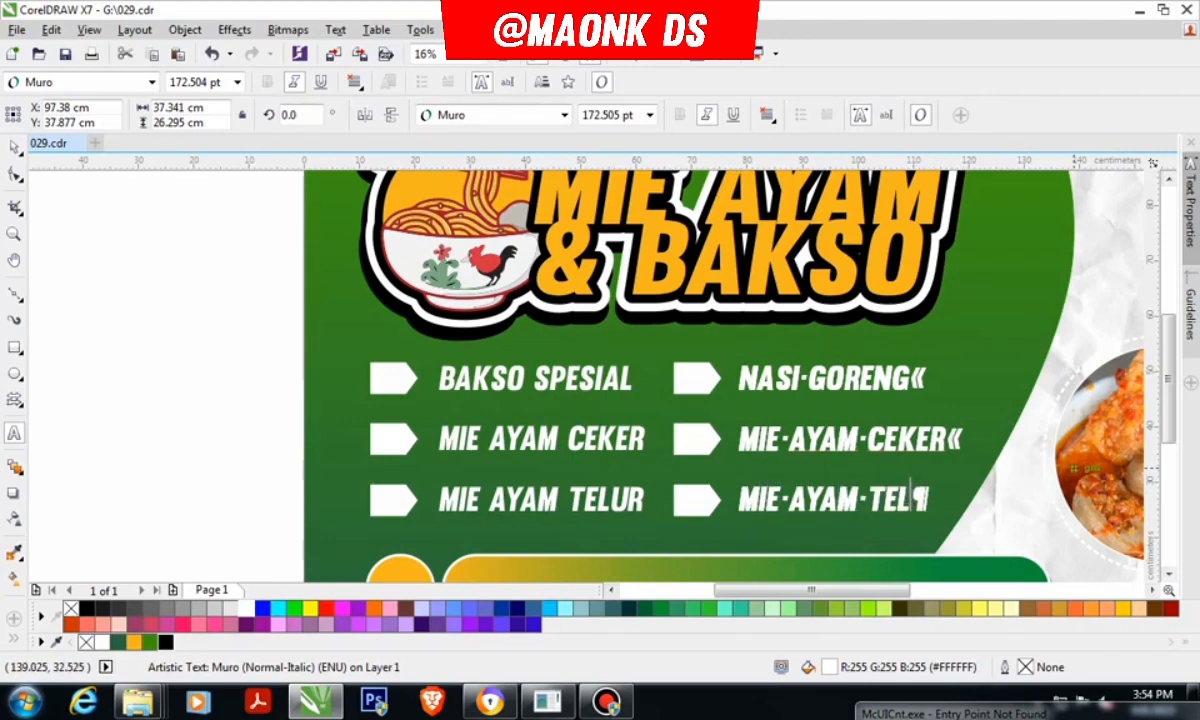
pyautogui.write('UR')
pyautogui.press('Escape')
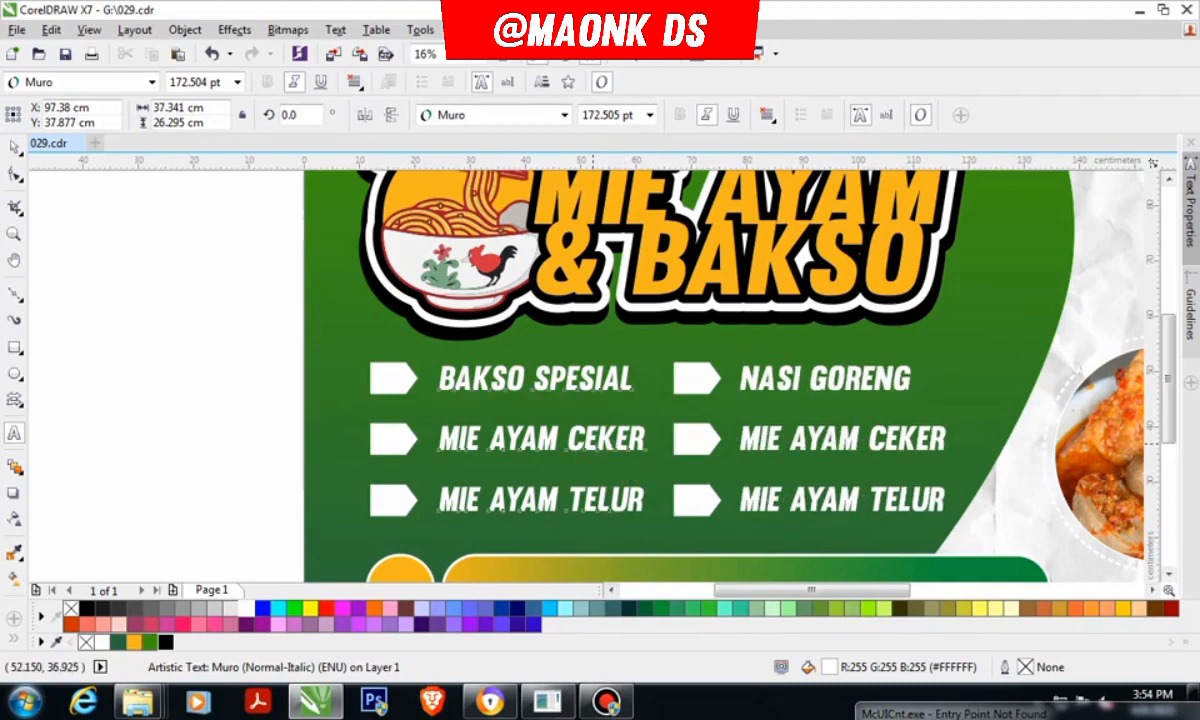
# Step: Replace the second entry of the left menu column with BAKSO BERANAK
pyautogui.click(597, 423)
pyautogui.moveTo(441, 440); pyautogui.dragTo(649, 441)
pyautogui.write('BAKSO')
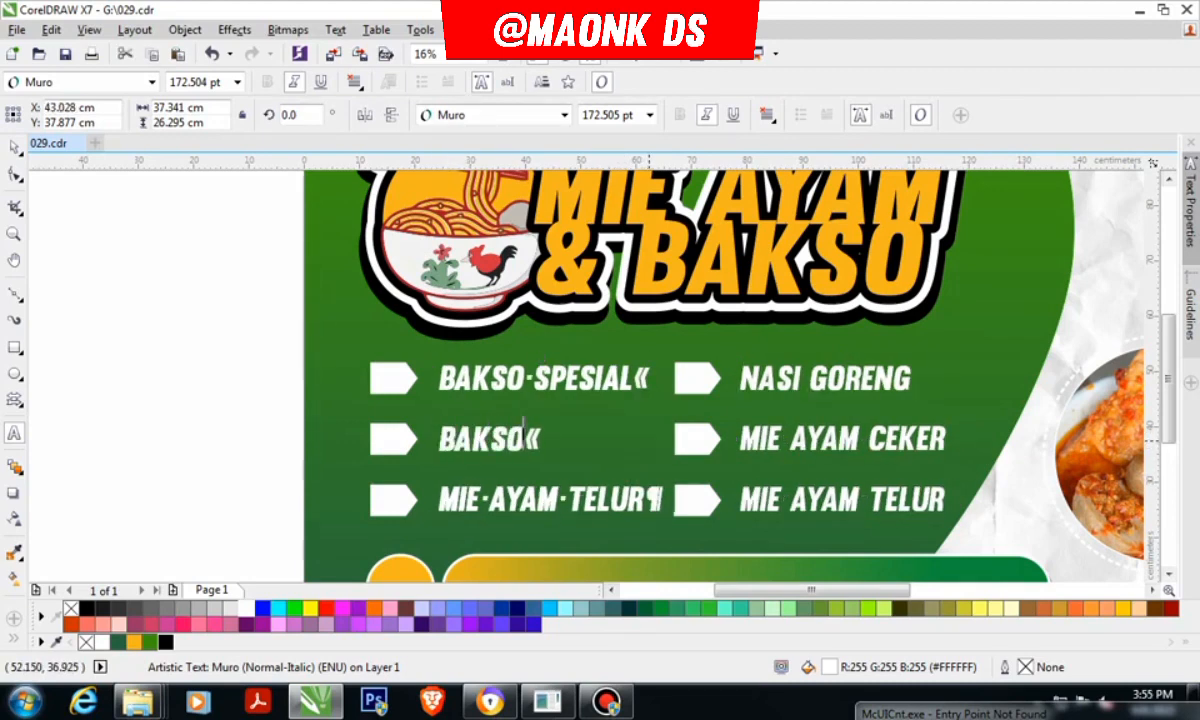
pyautogui.write(' BERANAK')
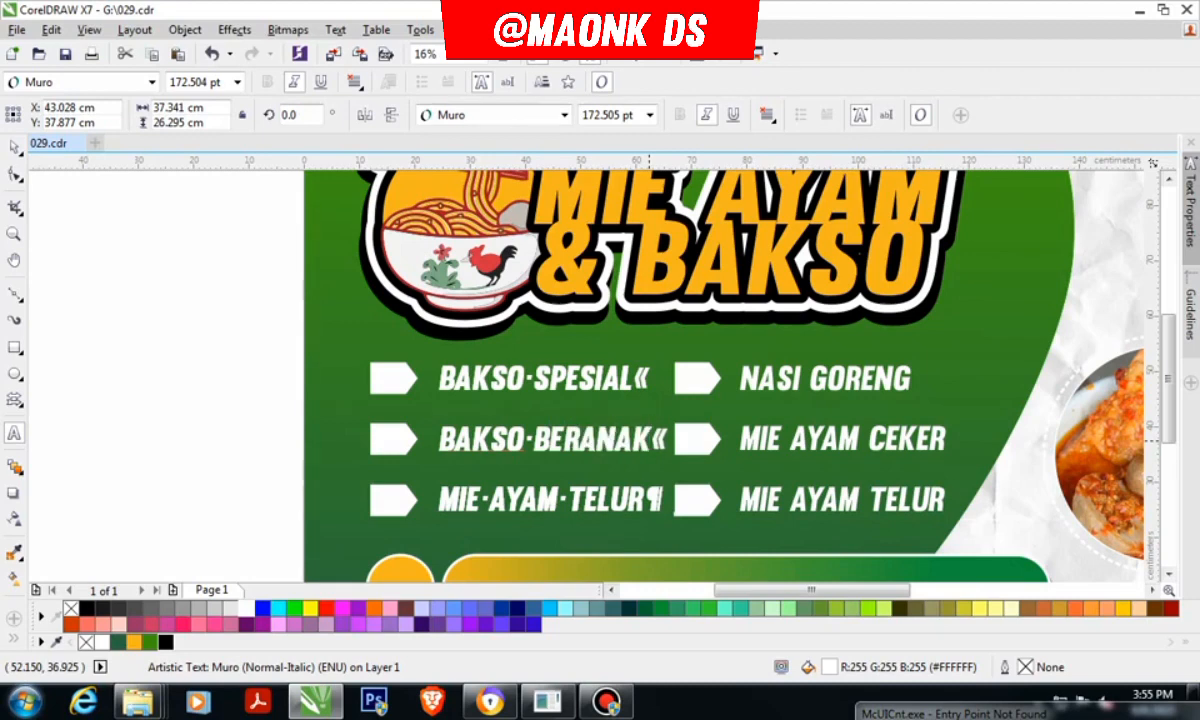
# Step: Replace the third entry of the left menu column with BAKSO MERCON and finish editing the text
pyautogui.moveTo(441, 498); pyautogui.dragTo(655, 500)
pyautogui.write('BAKSO ')
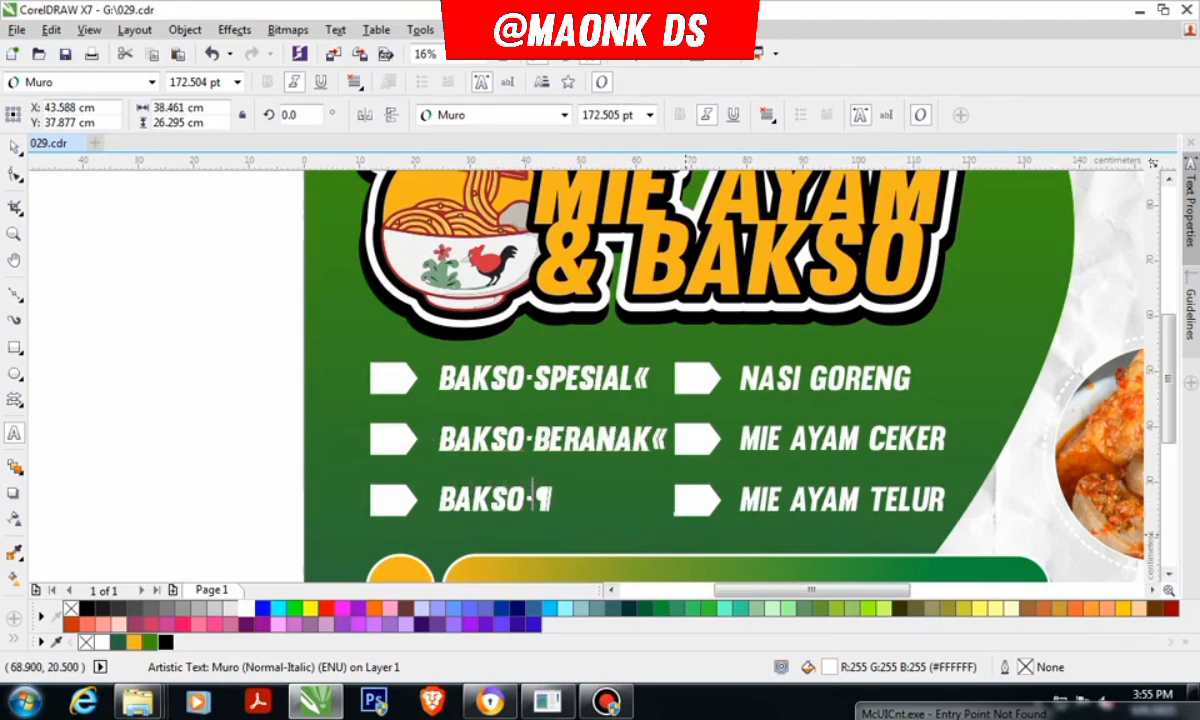
pyautogui.write('MERCON')
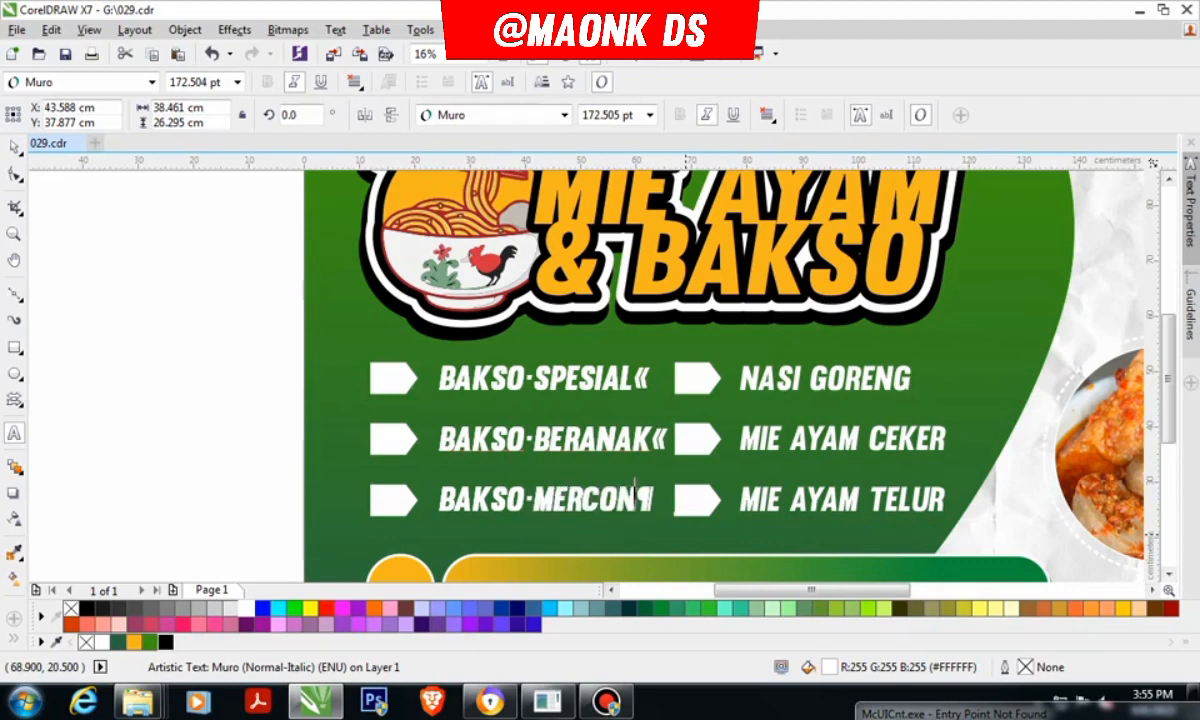
pyautogui.click(14, 147)
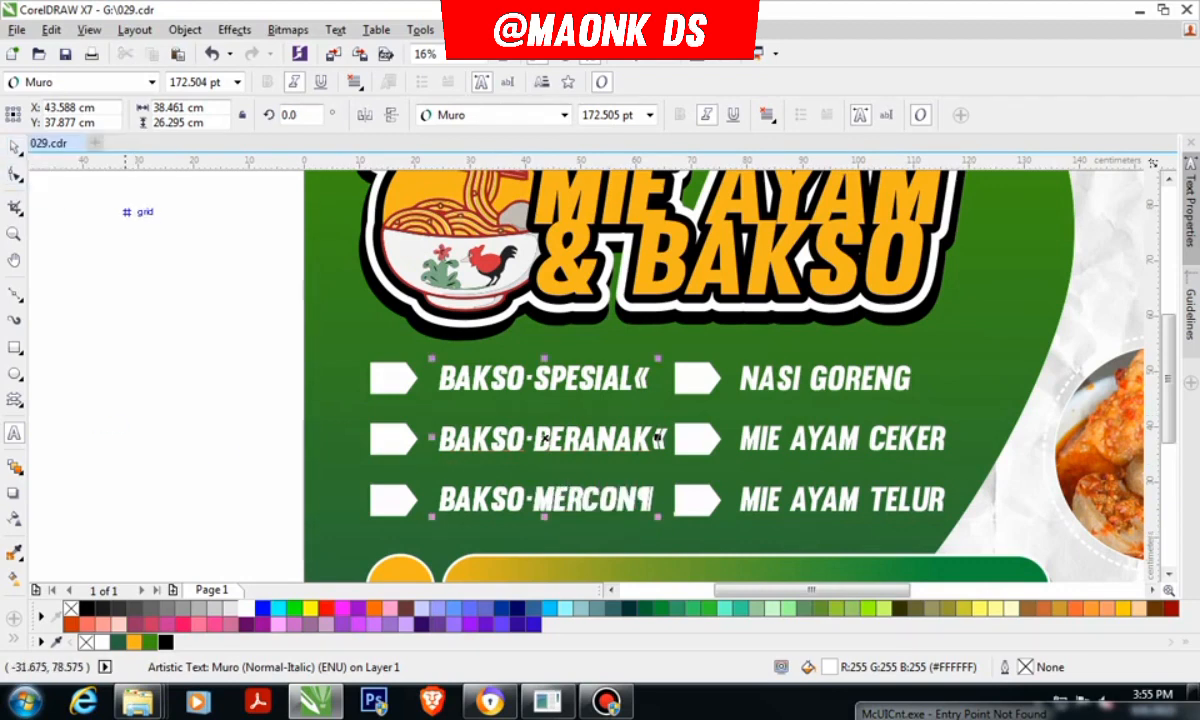
pyautogui.click(84, 262)
pyautogui.scroll(-2, 332, 312)
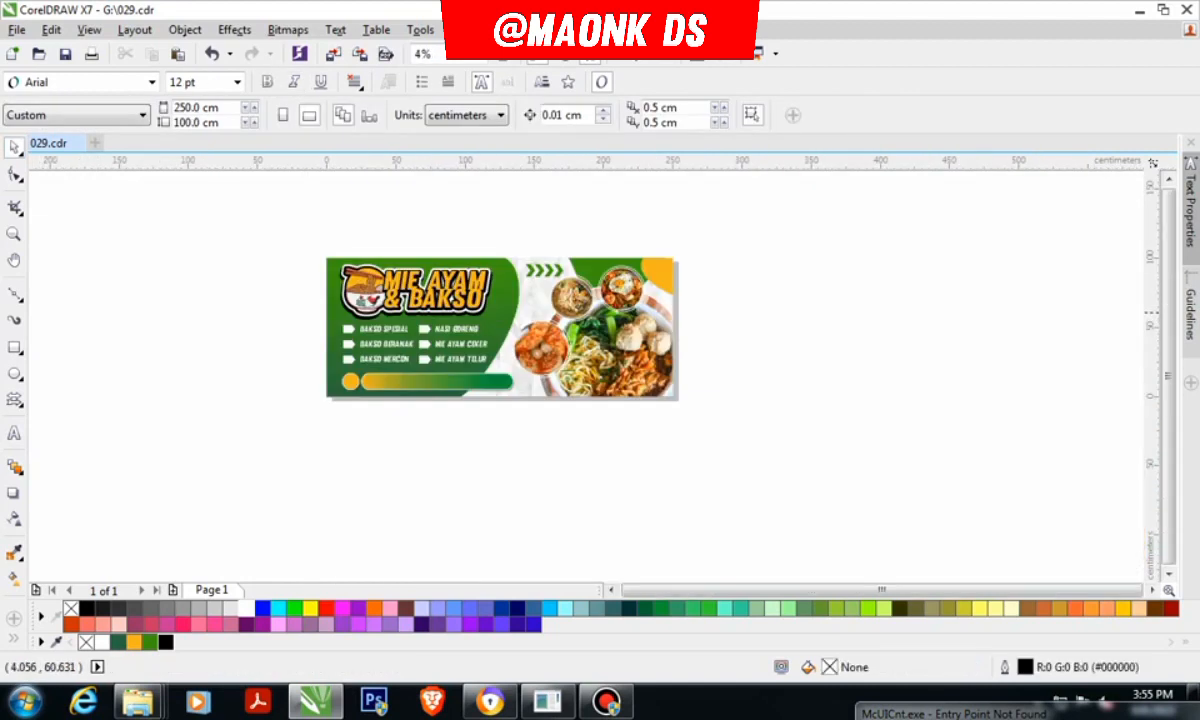
pyautogui.moveTo(294, 236); pyautogui.dragTo(720, 411)
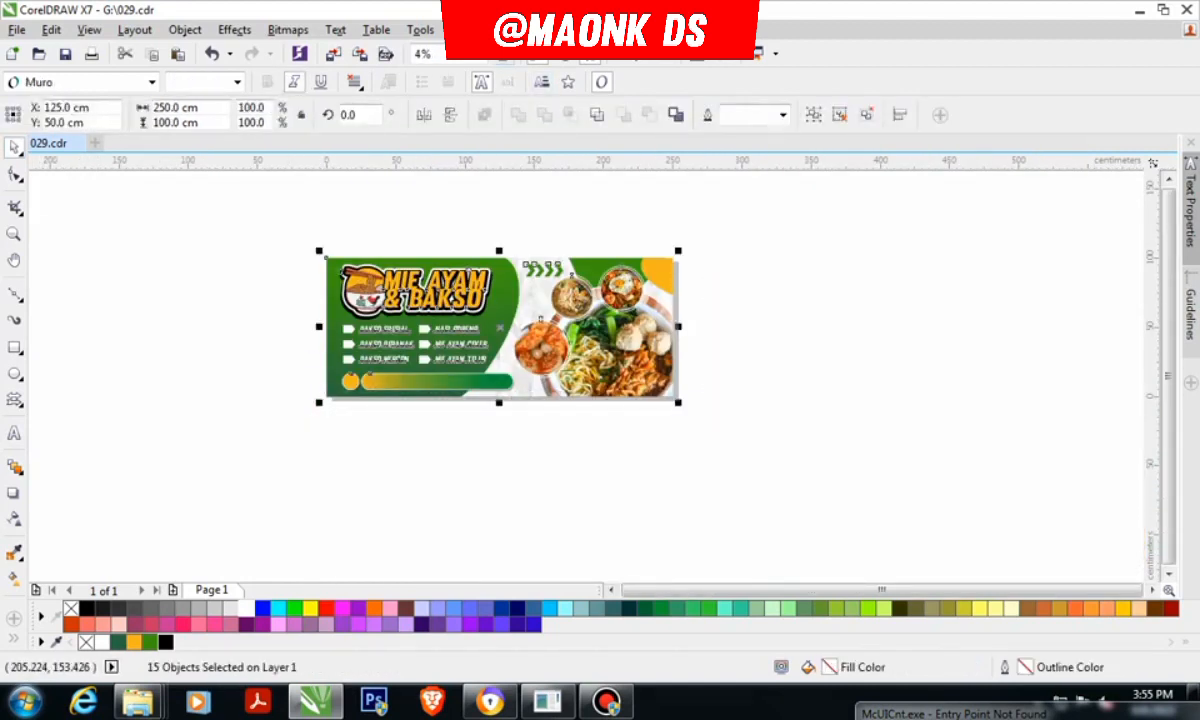
pyautogui.click(450, 55)
pyautogui.click(437, 83)
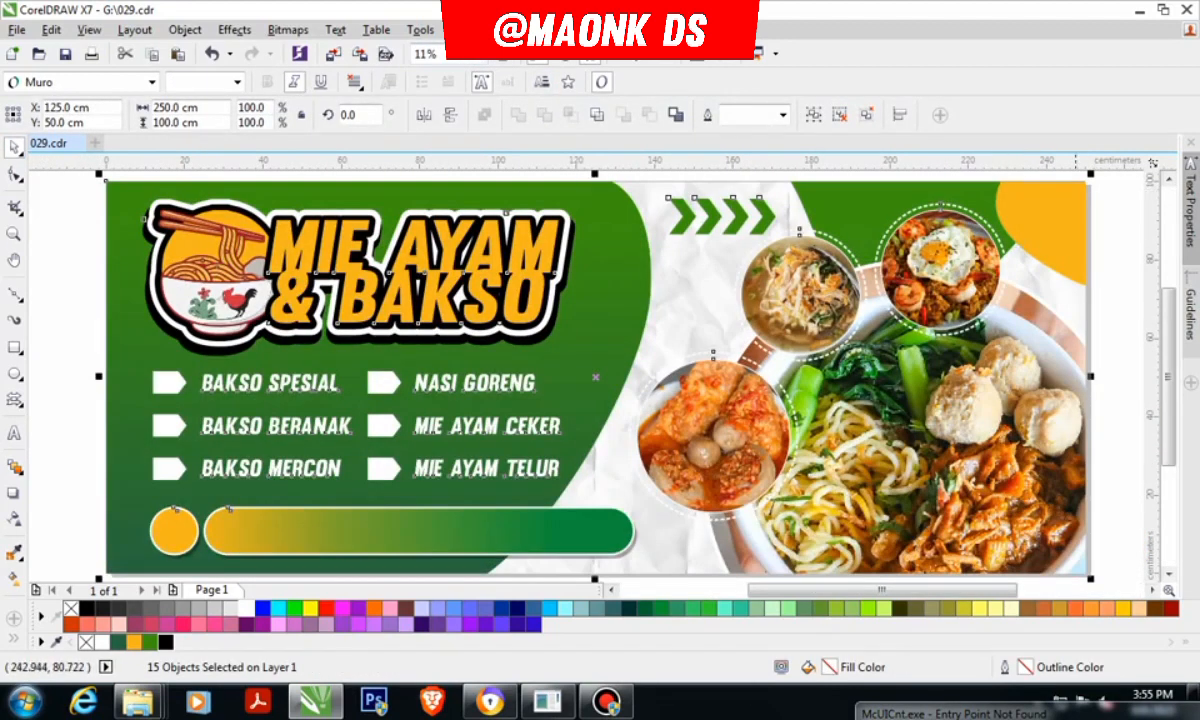
pyautogui.click(1098, 242)
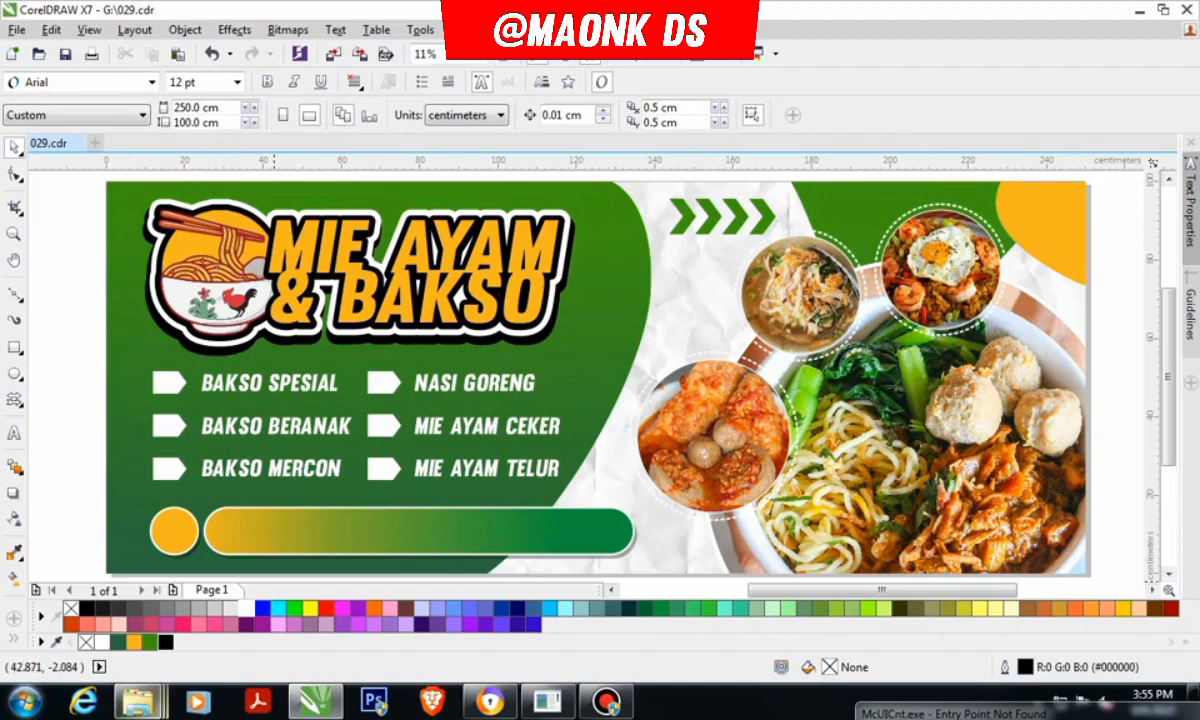
# Step: Switch to Windows Explorer and copy the logo-wa-whatsapp-300x300 image from the MASTER MATERI folder on drive G:, then return to the banner
pyautogui.click(138, 701)
pyautogui.click(122, 600)
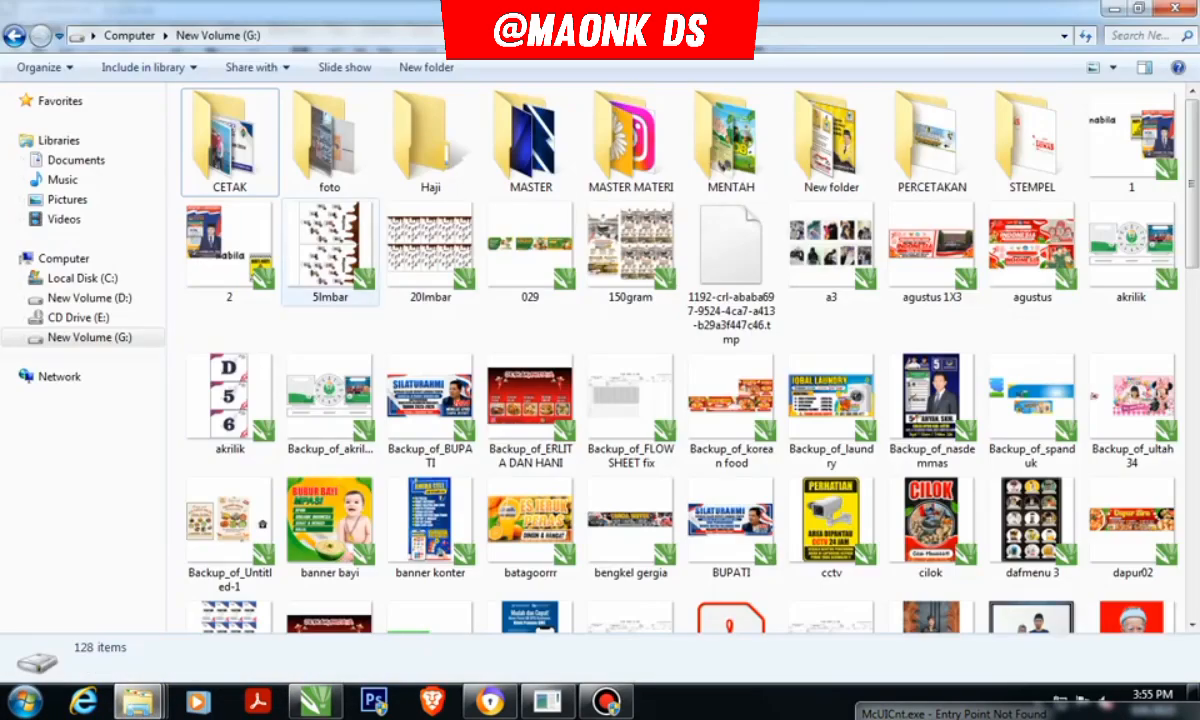
pyautogui.click(100, 338)
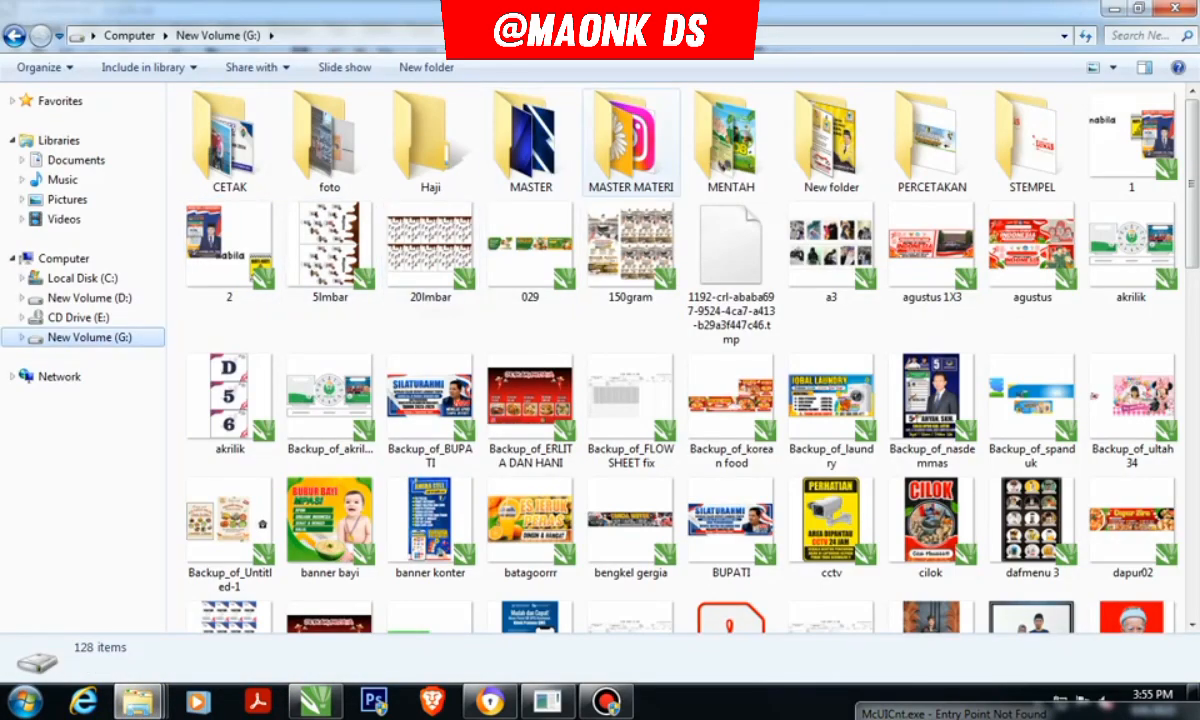
pyautogui.doubleClick(630, 140)
pyautogui.scroll(-3, 1060, 160)
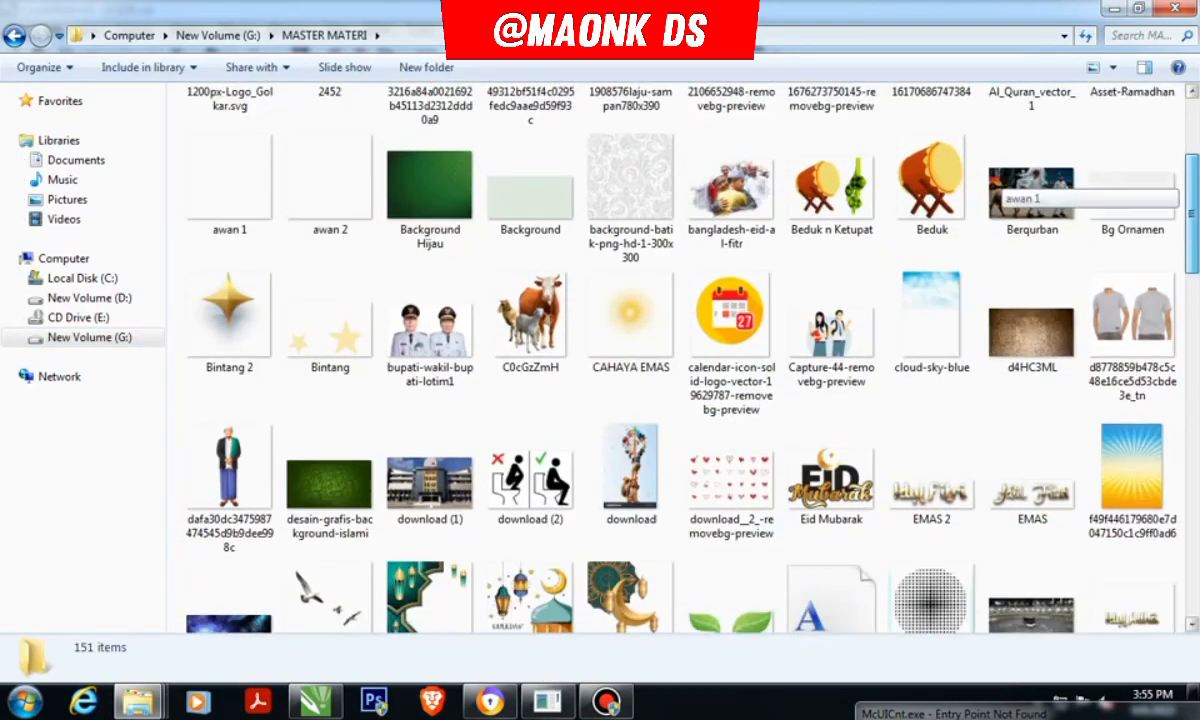
pyautogui.scroll(-10, 1000, 185)
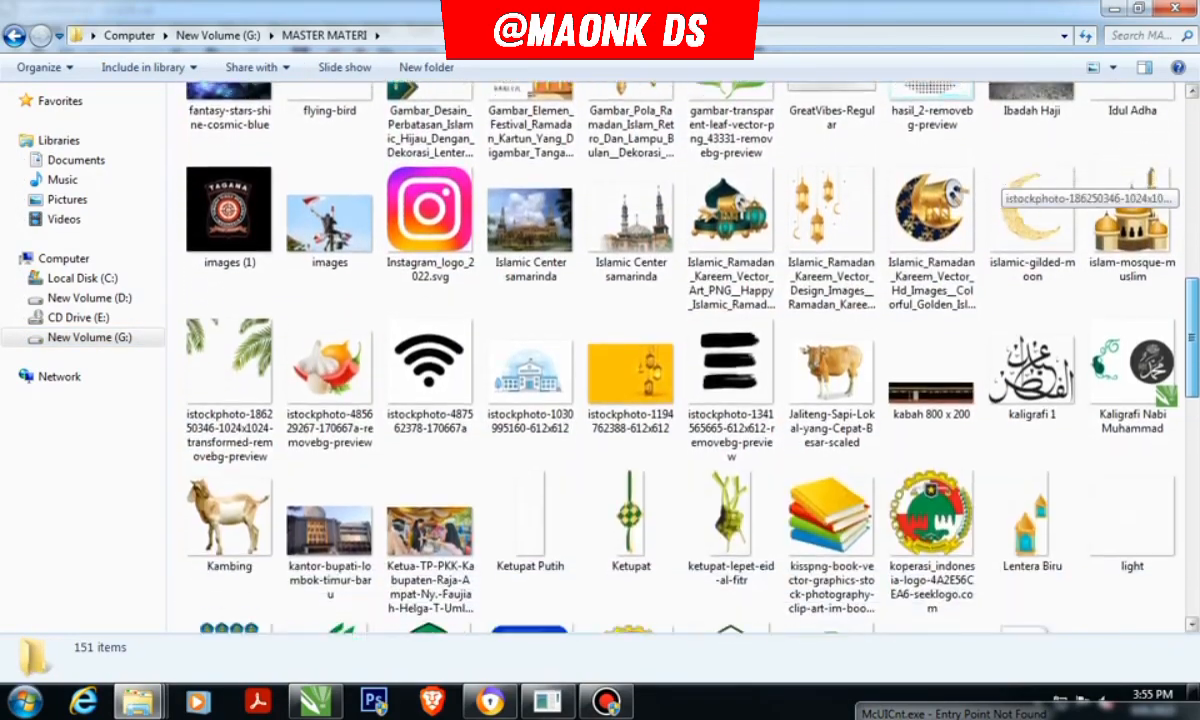
pyautogui.scroll(-3, 1005, 190)
pyautogui.click(832, 495)
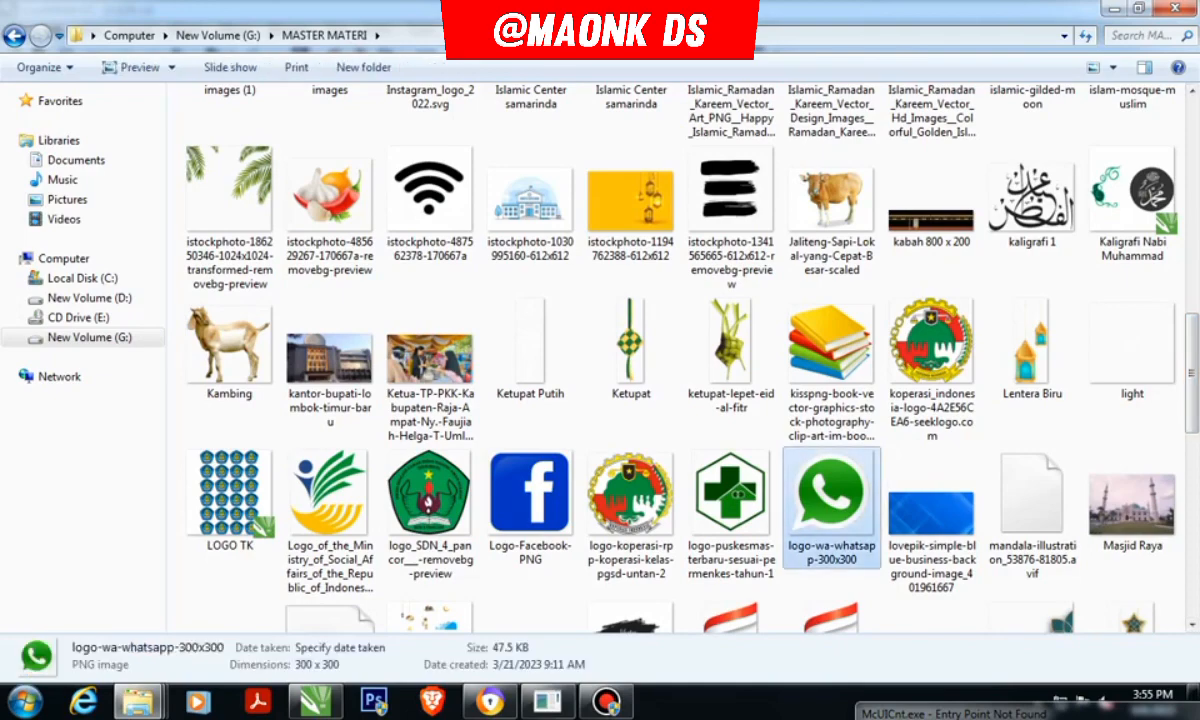
pyautogui.click(1114, 8)
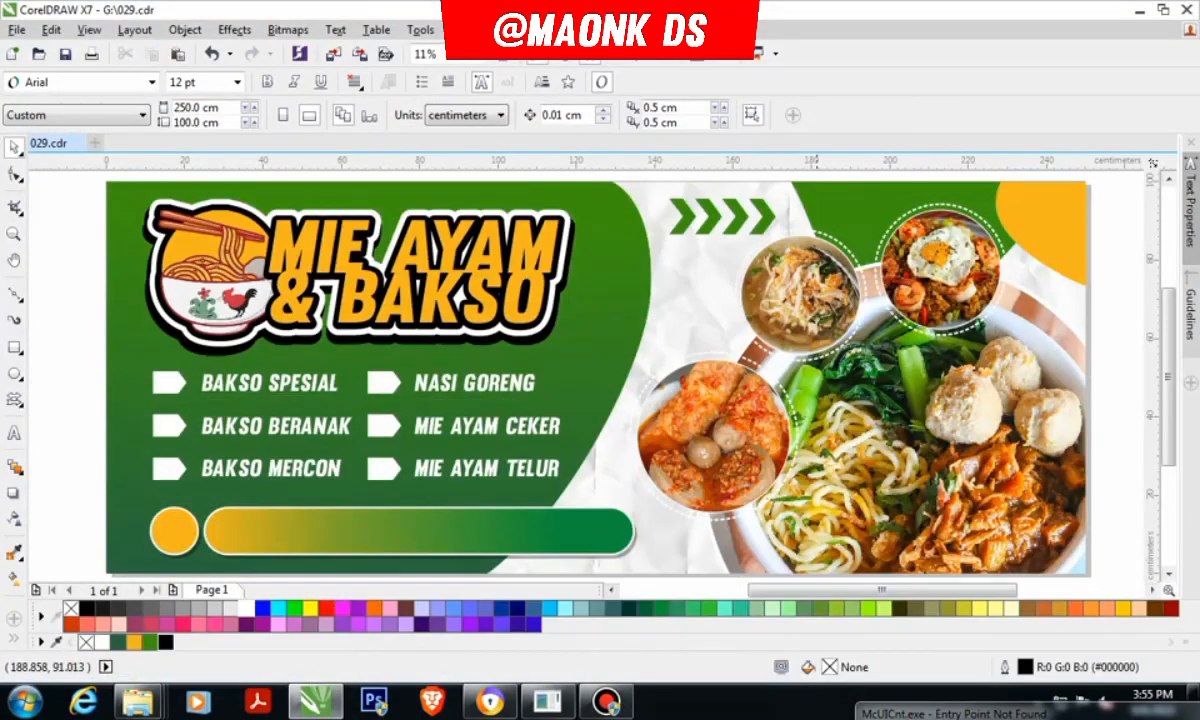
# Step: Paste the WhatsApp logo into the banner and place it over the orange circle beside the gradient bar
pyautogui.scroll(-2, 735, 246)
pyautogui.scroll(1, 570, 238)
pyautogui.rightClick(222, 324)
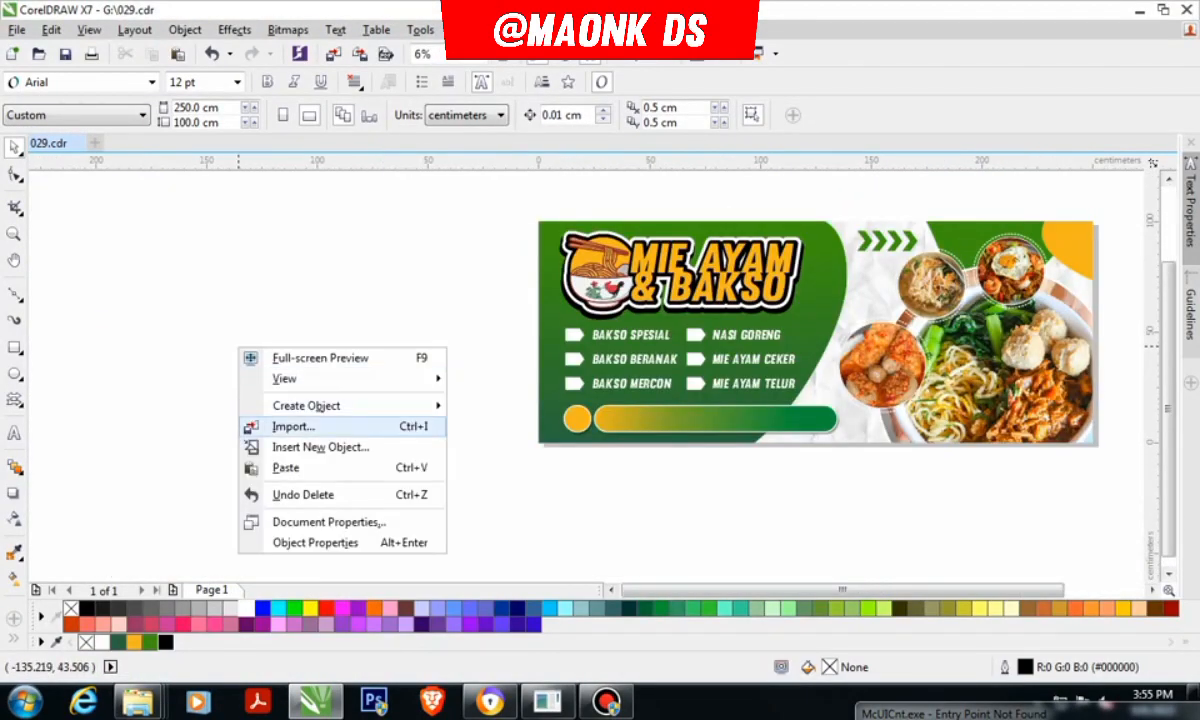
pyautogui.click(290, 466)
pyautogui.moveTo(834, 337); pyautogui.dragTo(588, 416)
# Step: Enlarge the WhatsApp logo to about 13.45 cm and align it so it covers the orange circle
pyautogui.scroll(3, 588, 416)
pyautogui.moveTo(539, 371); pyautogui.dragTo(622, 268)
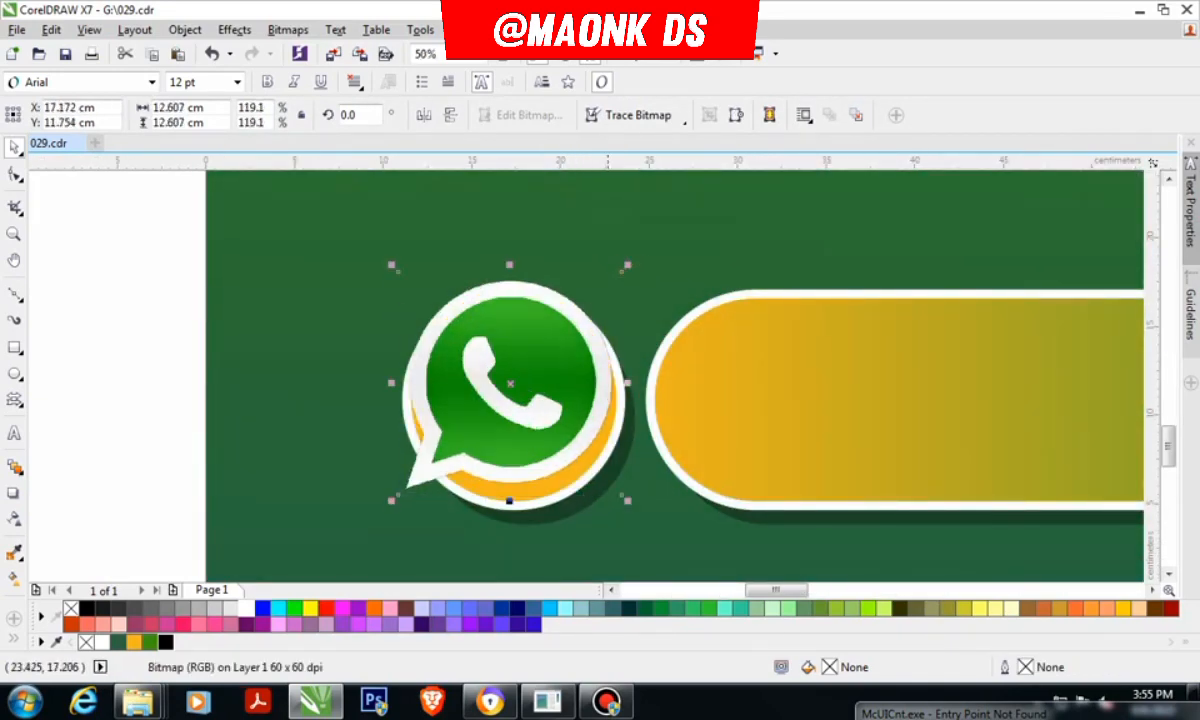
pyautogui.moveTo(609, 389); pyautogui.dragTo(613, 409)
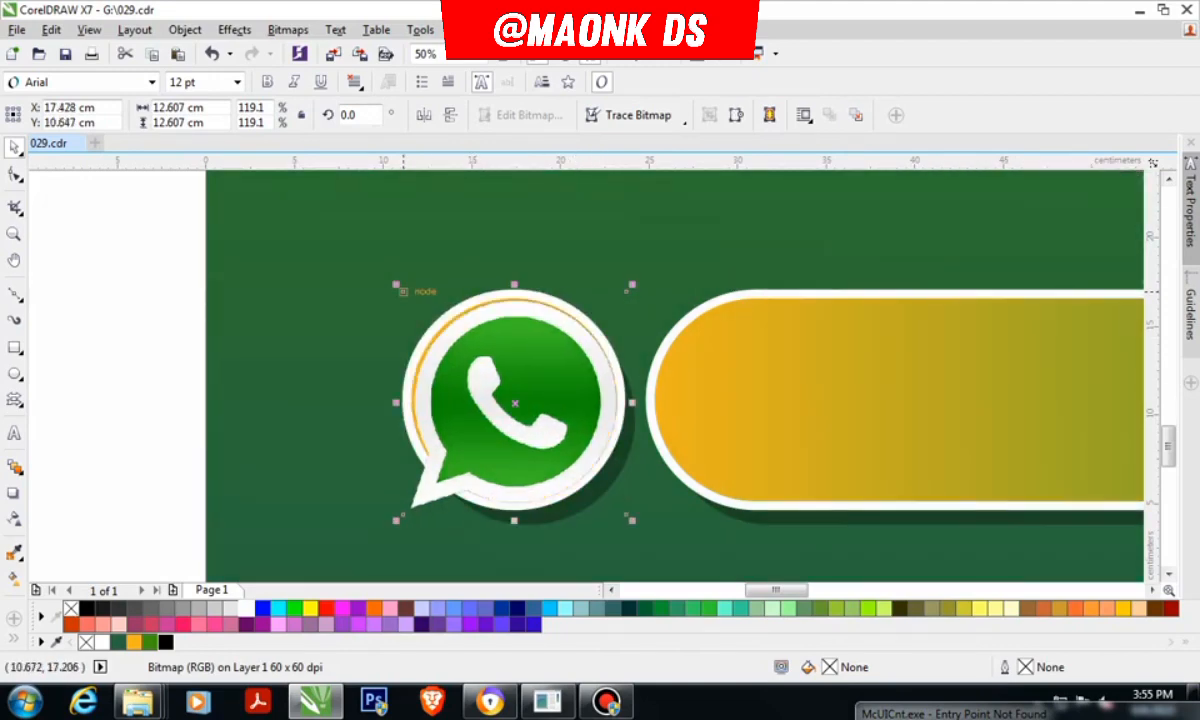
pyautogui.moveTo(395, 286); pyautogui.dragTo(385, 276)
pyautogui.scroll(-2, 385, 276)
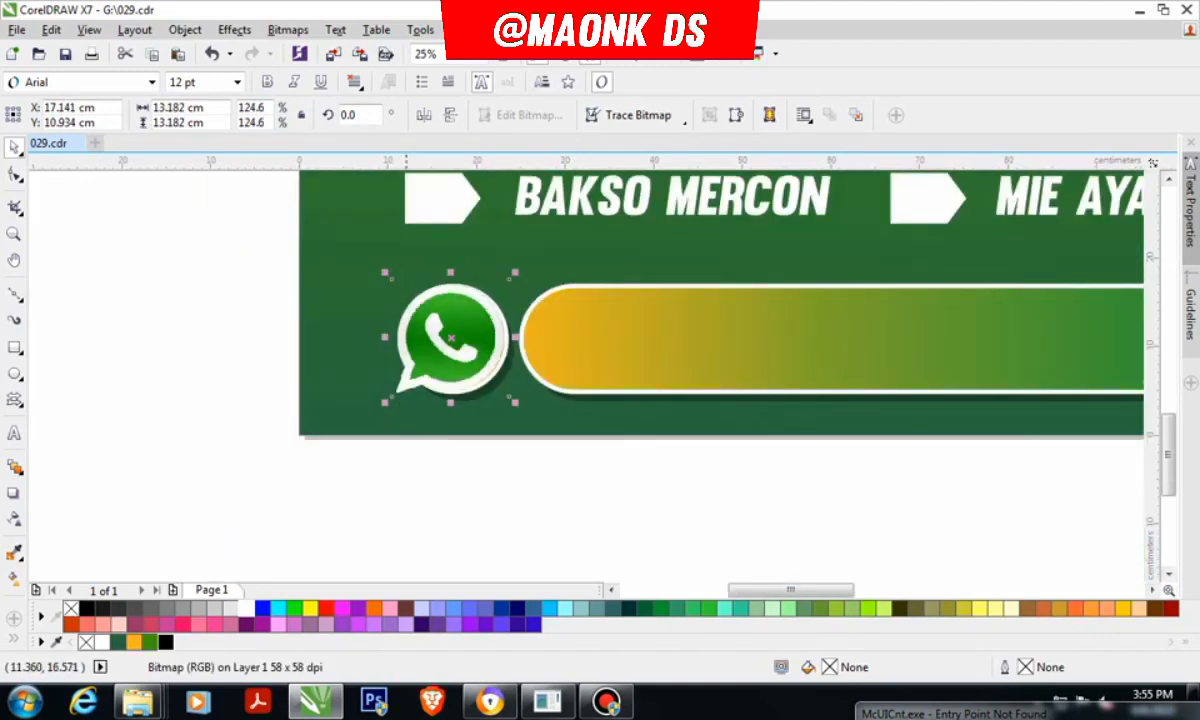
pyautogui.scroll(2, 507, 375)
pyautogui.moveTo(520, 424); pyautogui.dragTo(525, 428)
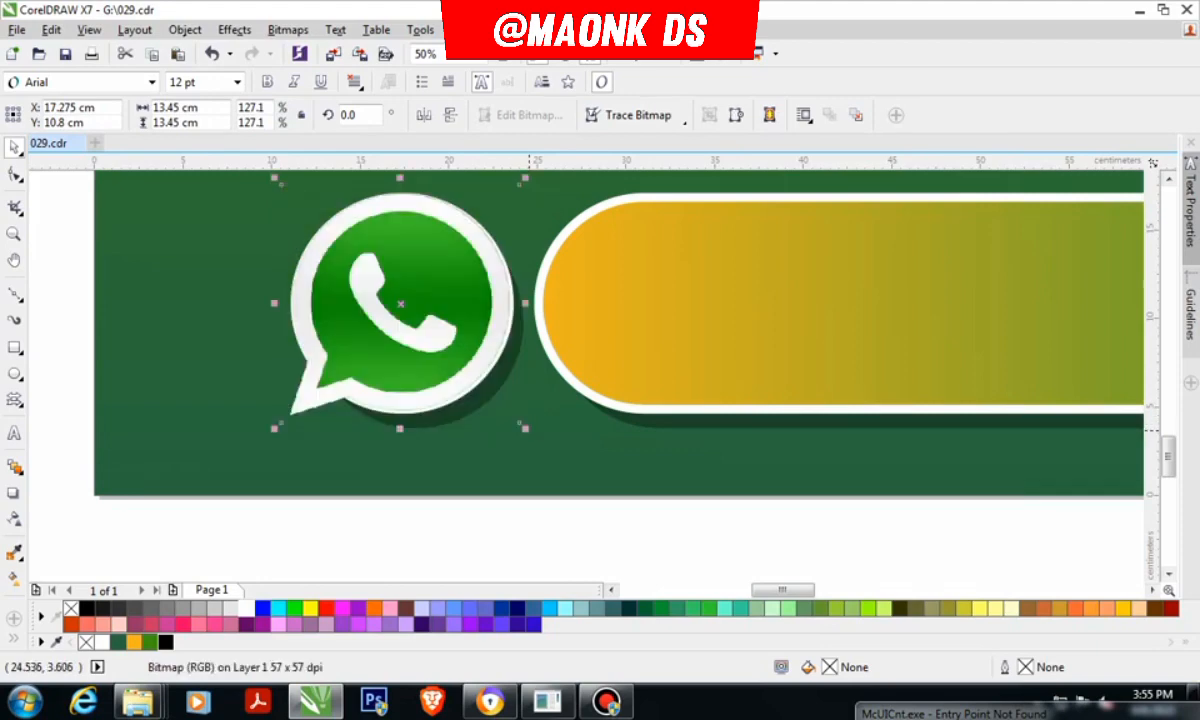
pyautogui.scroll(-1, 523, 421)
pyautogui.scroll(-1, 412, 366)
pyautogui.press('Escape')
pyautogui.scroll(-1, 352, 396)
pyautogui.scroll(1, 383, 387)
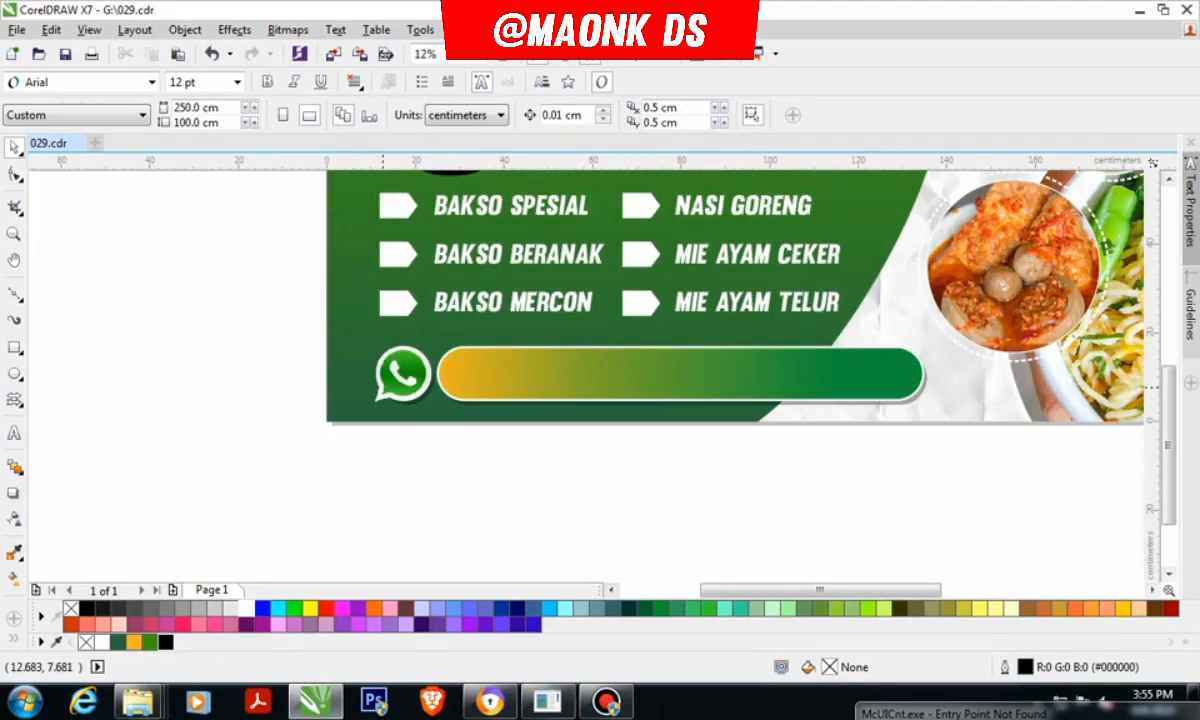
pyautogui.scroll(-1, 458, 483)
pyautogui.scroll(1, 484, 392)
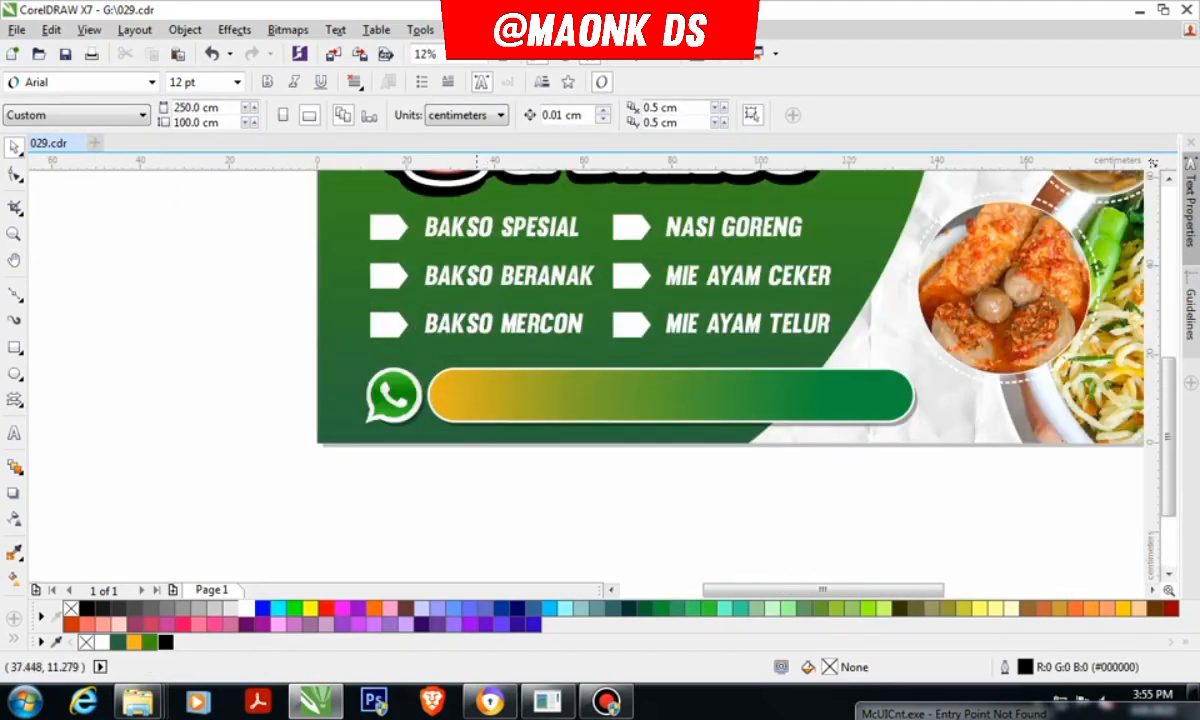
# Step: Add the placeholder text "xxx xxx xxx xxx" below the contact bar, enlarged to about 317 pt
pyautogui.scroll(1, 544, 482)
pyautogui.click(515, 521)
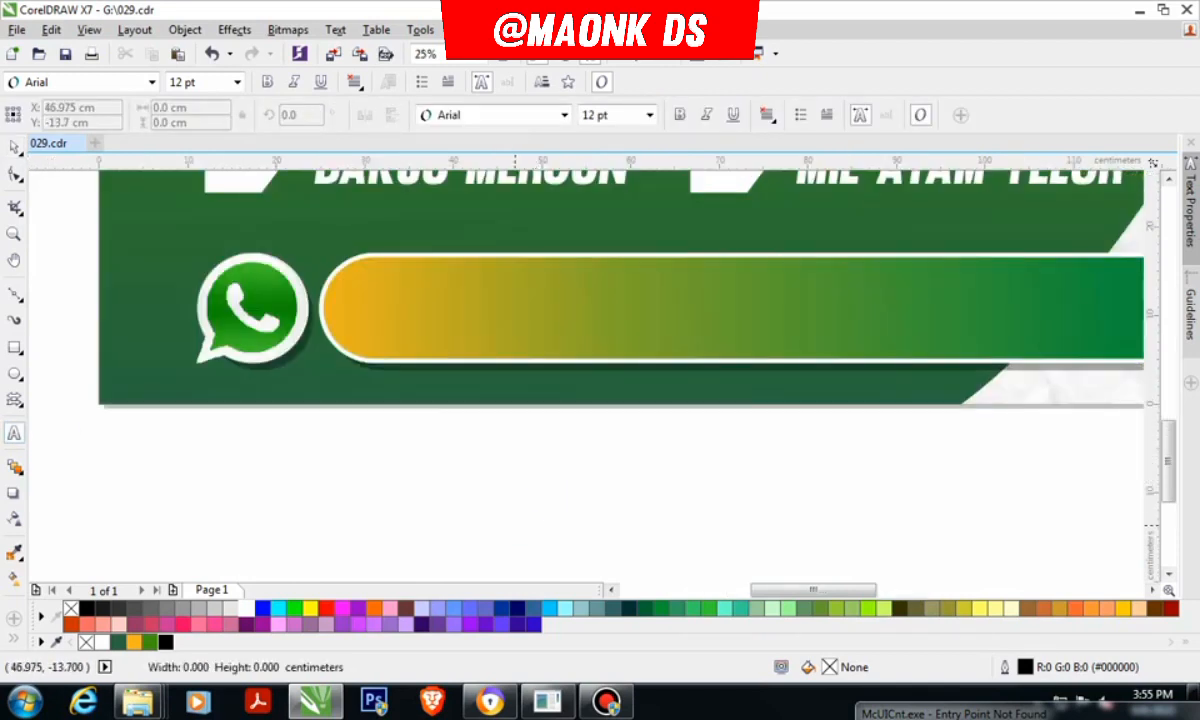
pyautogui.write('xxx')
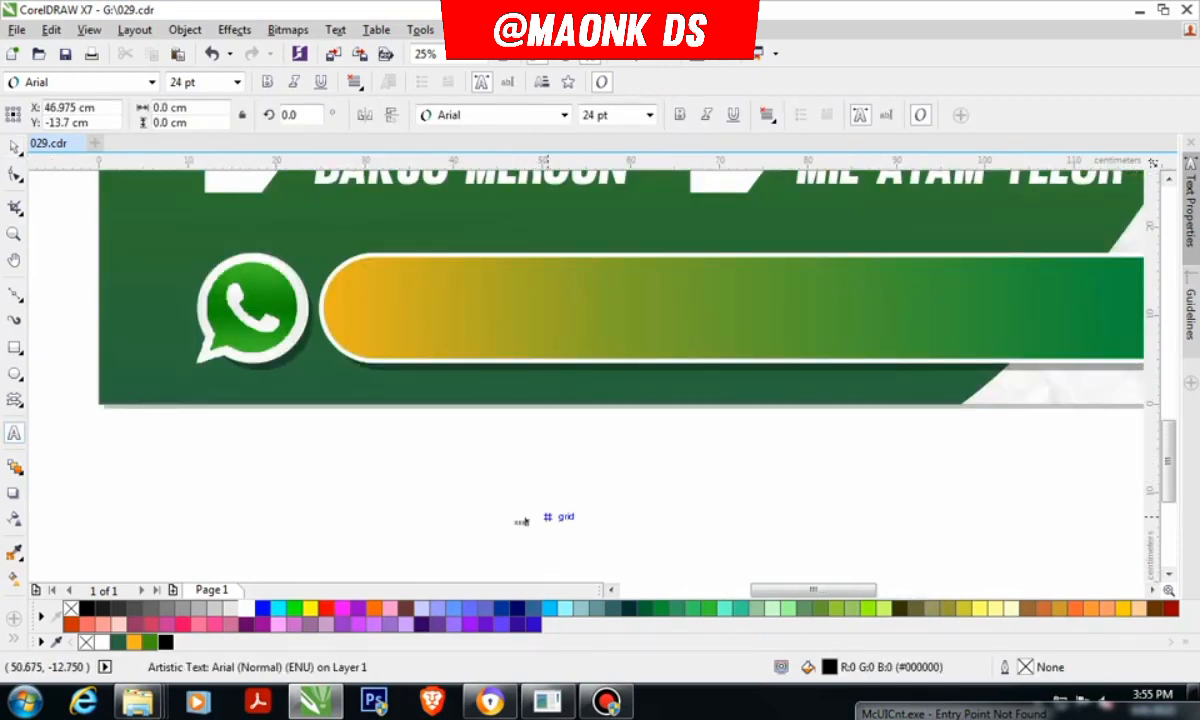
pyautogui.press('Escape')
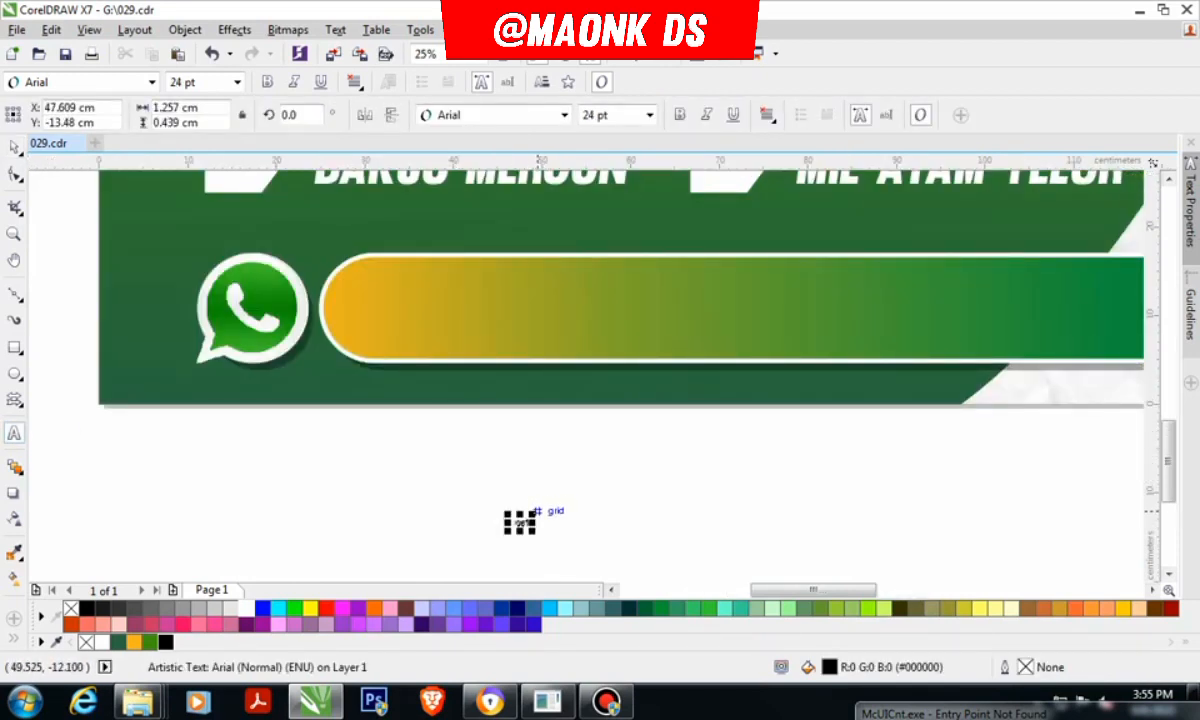
pyautogui.moveTo(531, 515); pyautogui.dragTo(668, 467)
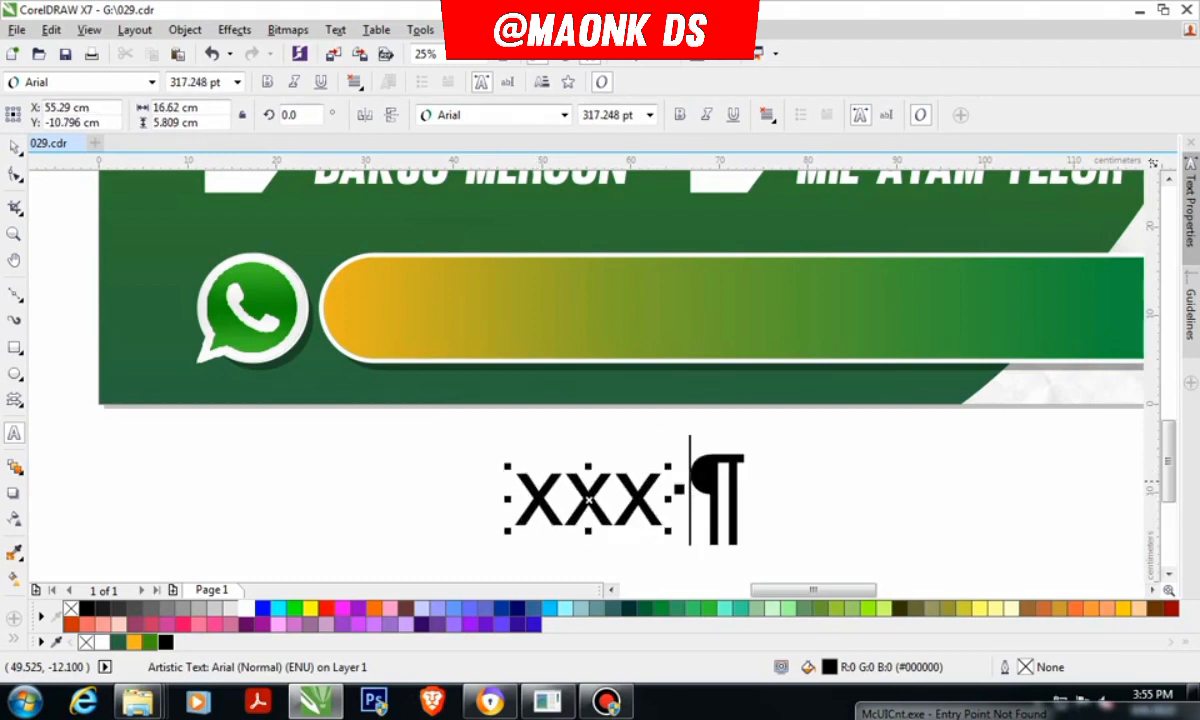
pyautogui.write('xxx')
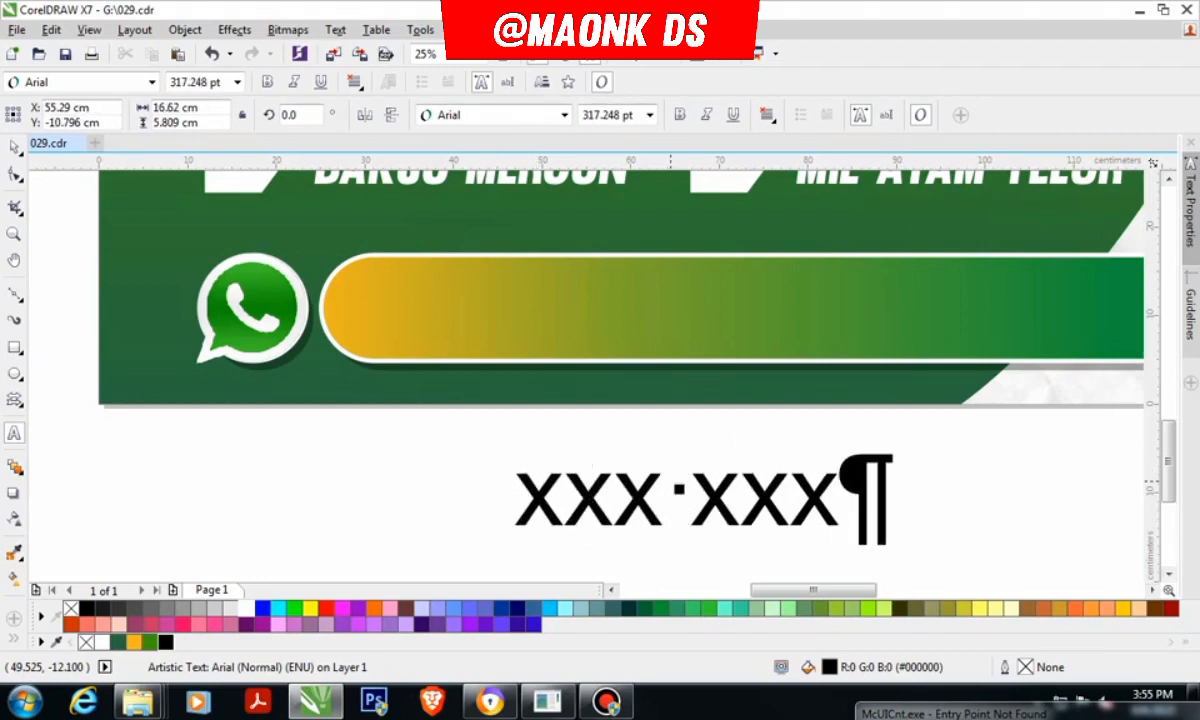
pyautogui.write(' xxx xx')
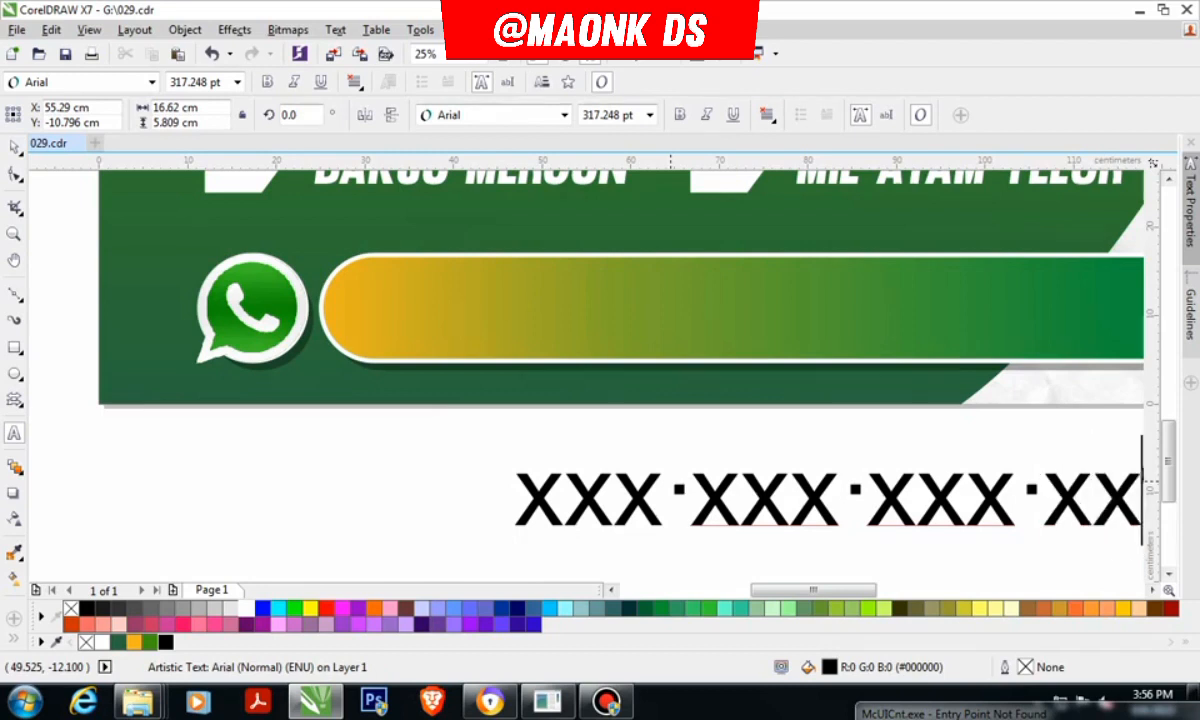
pyautogui.write('x')
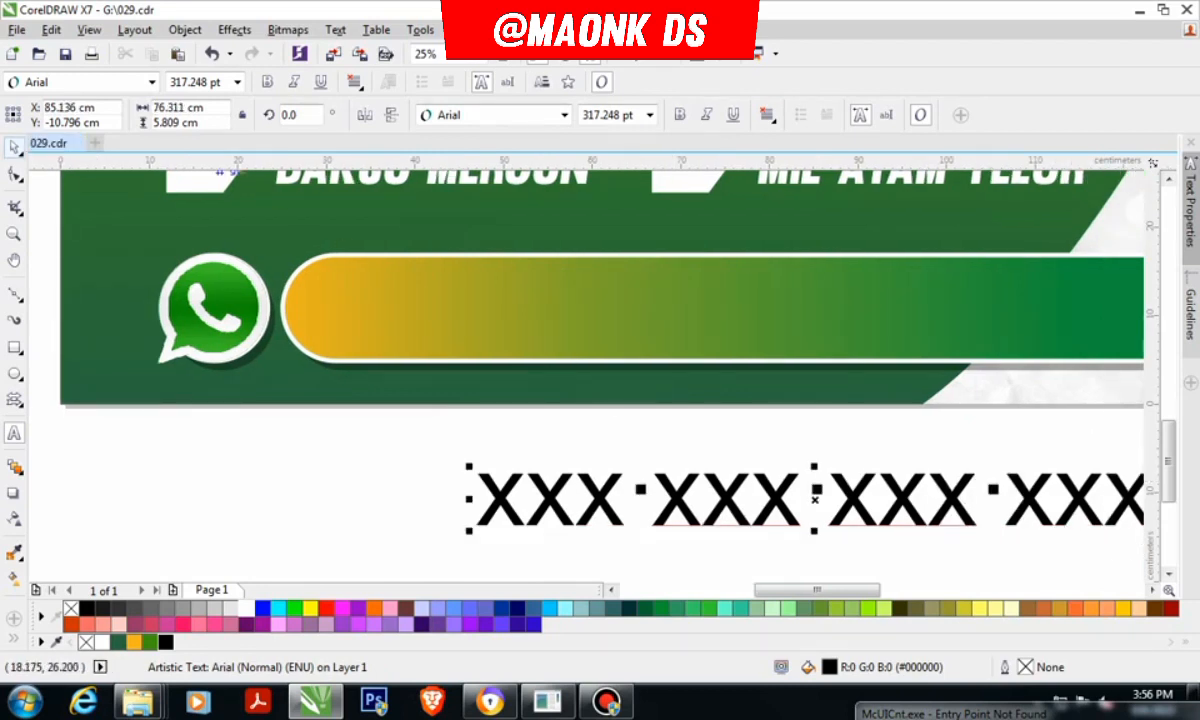
# Step: Change the placeholder text's font to Muro and make it italic
pyautogui.click(14, 147)
pyautogui.click(565, 115)
pyautogui.click(456, 163)
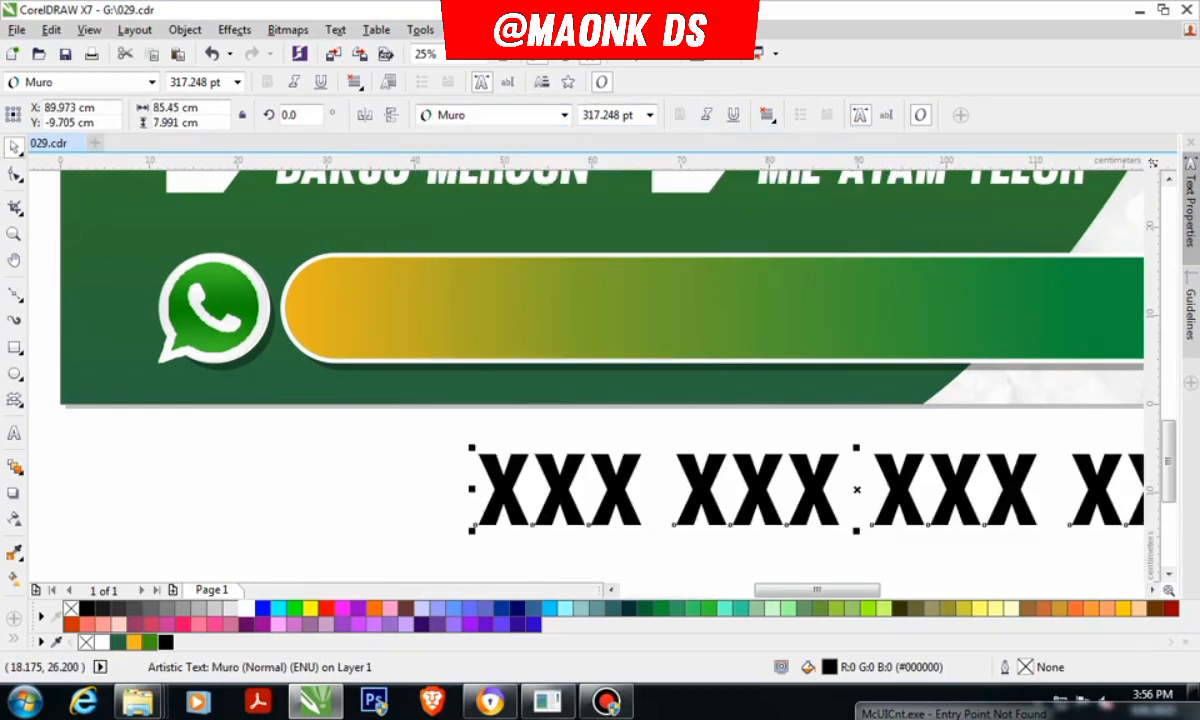
pyautogui.click(706, 115)
pyautogui.press('F4')
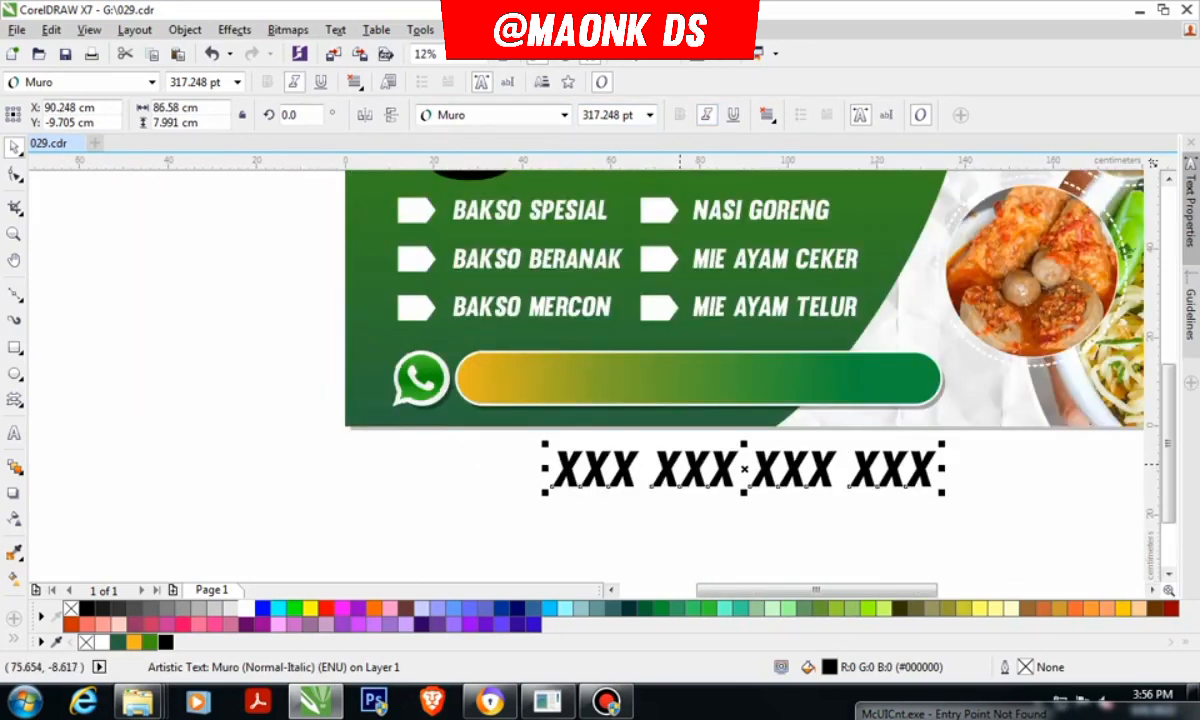
# Step: Place the placeholder text on the gradient contact bar and resize it to about 83 x 6.45 cm
pyautogui.press('Escape')
pyautogui.moveTo(790, 473); pyautogui.dragTo(749, 377)
pyautogui.scroll(1, 706, 306)
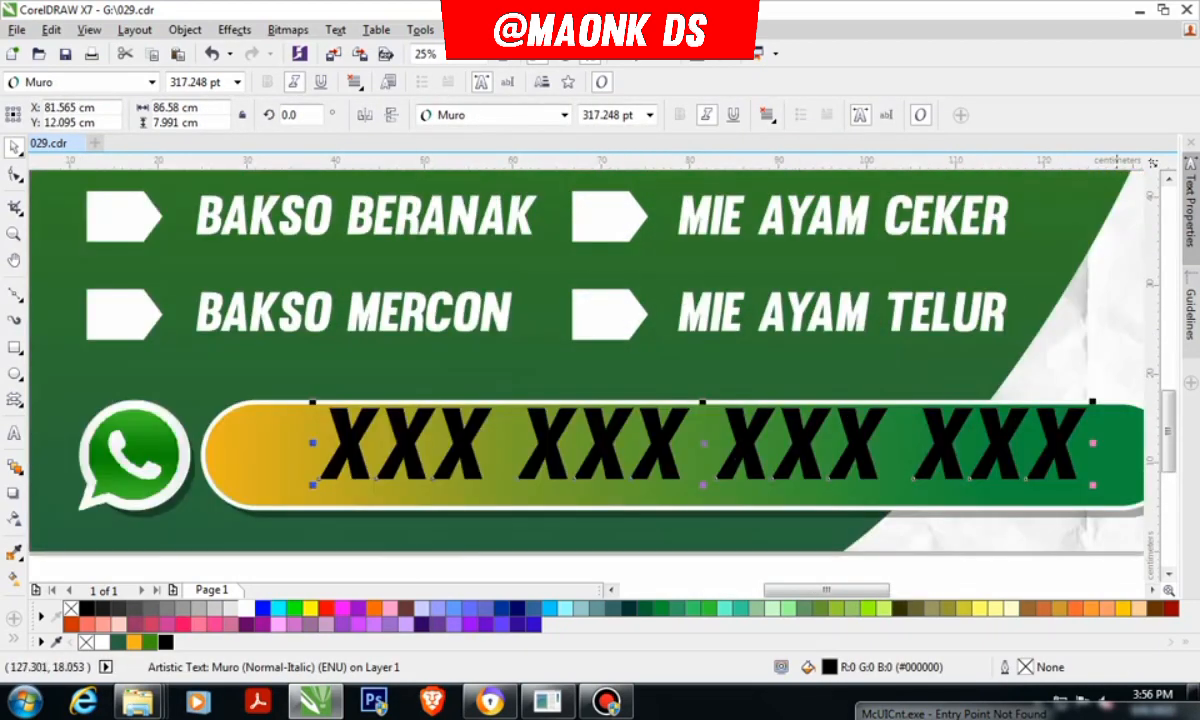
pyautogui.moveTo(1092, 401); pyautogui.dragTo(931, 425)
pyautogui.scroll(-1, 808, 421)
pyautogui.scroll(1, 755, 426)
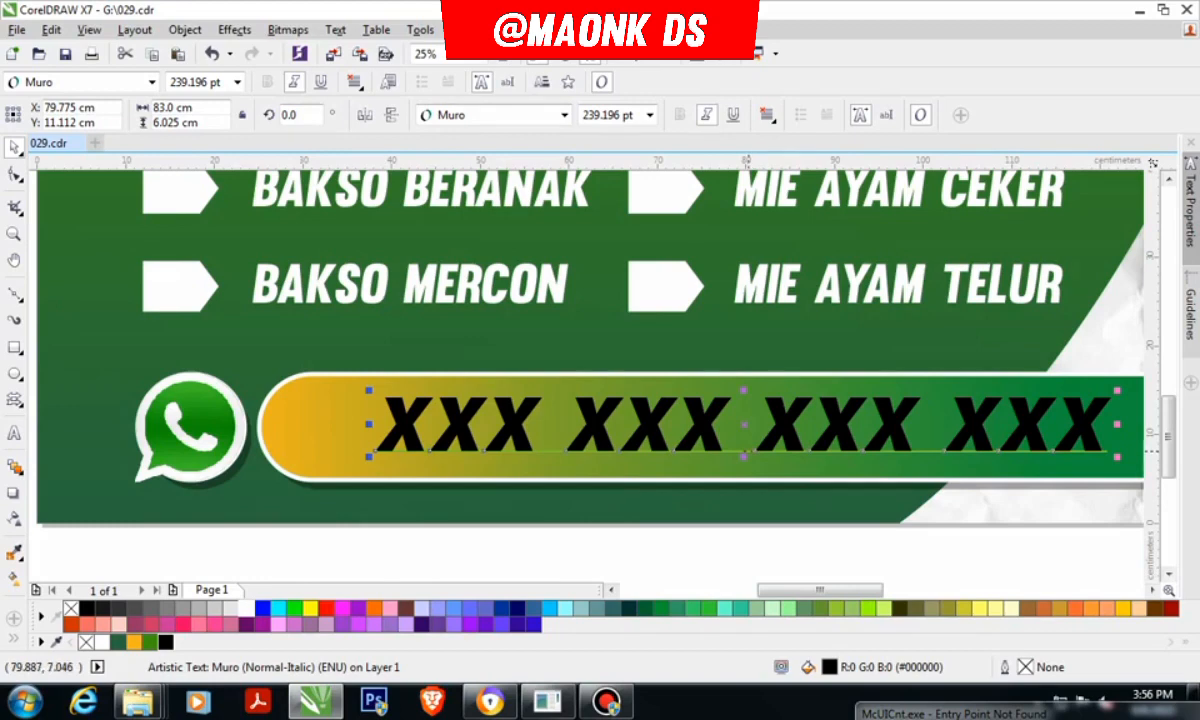
pyautogui.moveTo(745, 459); pyautogui.dragTo(745, 463)
pyautogui.scroll(1, 726, 405)
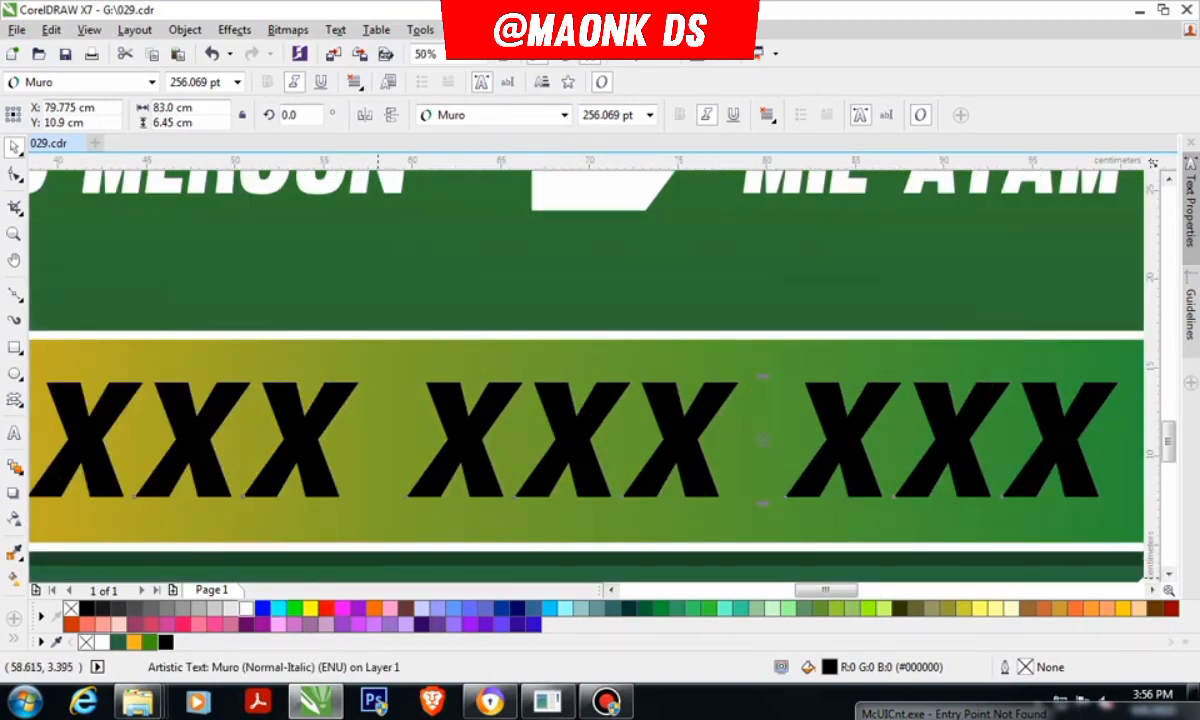
# Step: Fill the placeholder text on the contact bar with white
pyautogui.click(246, 608)
pyautogui.scroll(-2, 489, 362)
pyautogui.click(521, 489)
pyautogui.scroll(-2, 578, 417)
pyautogui.scroll(1, 569, 385)
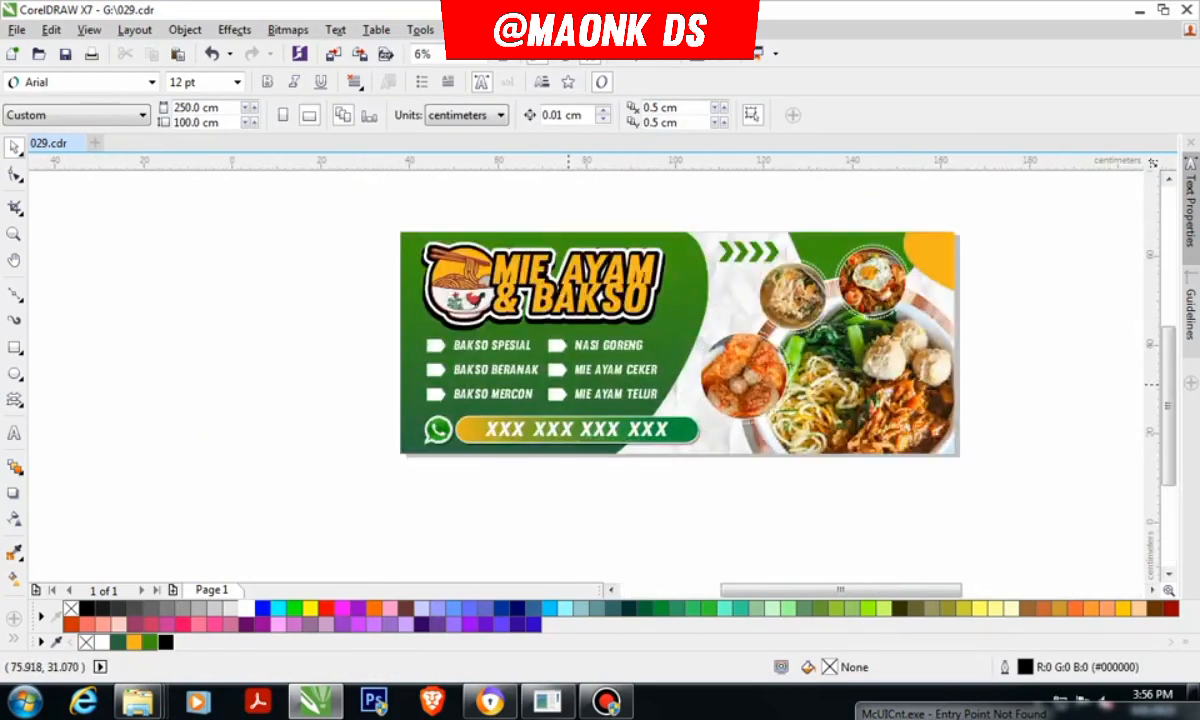
# Step: Shift the logo, menu entries and contact bar together slightly closer to the banner's left edge
pyautogui.scroll(-1, 573, 409)
pyautogui.moveTo(940, 210); pyautogui.dragTo(310, 452)
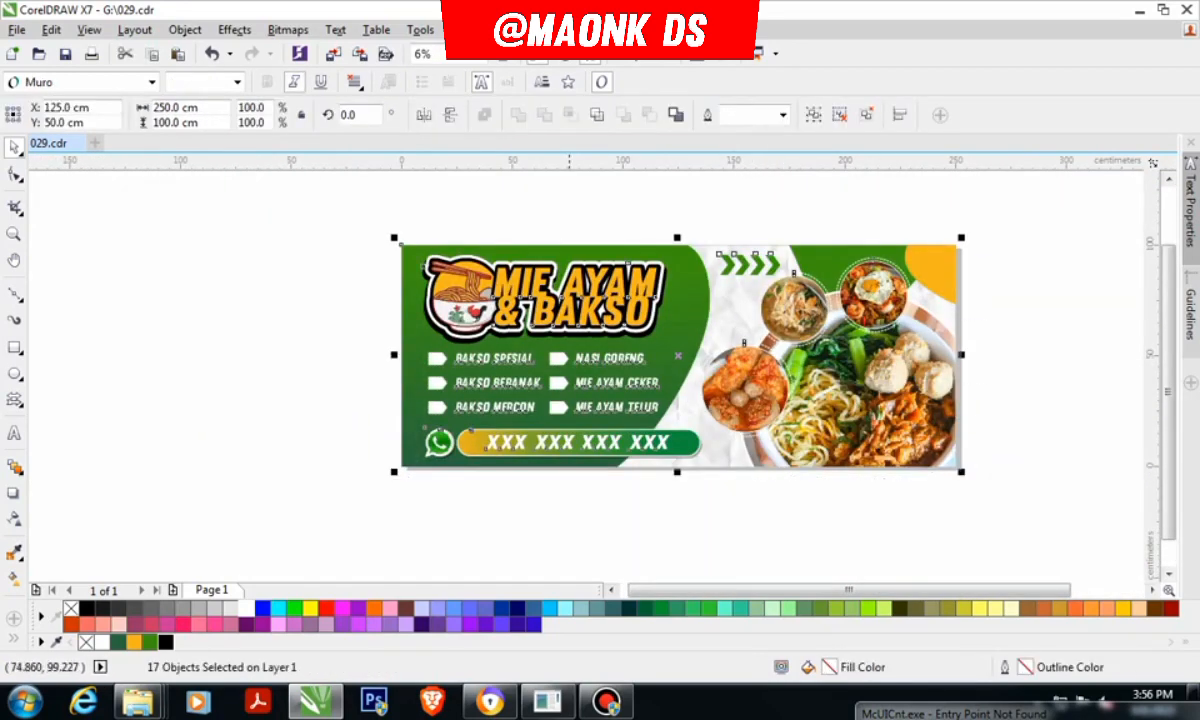
pyautogui.click(610, 211)
pyautogui.moveTo(734, 207); pyautogui.dragTo(400, 470)
pyautogui.scroll(1, 452, 273)
pyautogui.moveTo(456, 278); pyautogui.dragTo(447, 278)
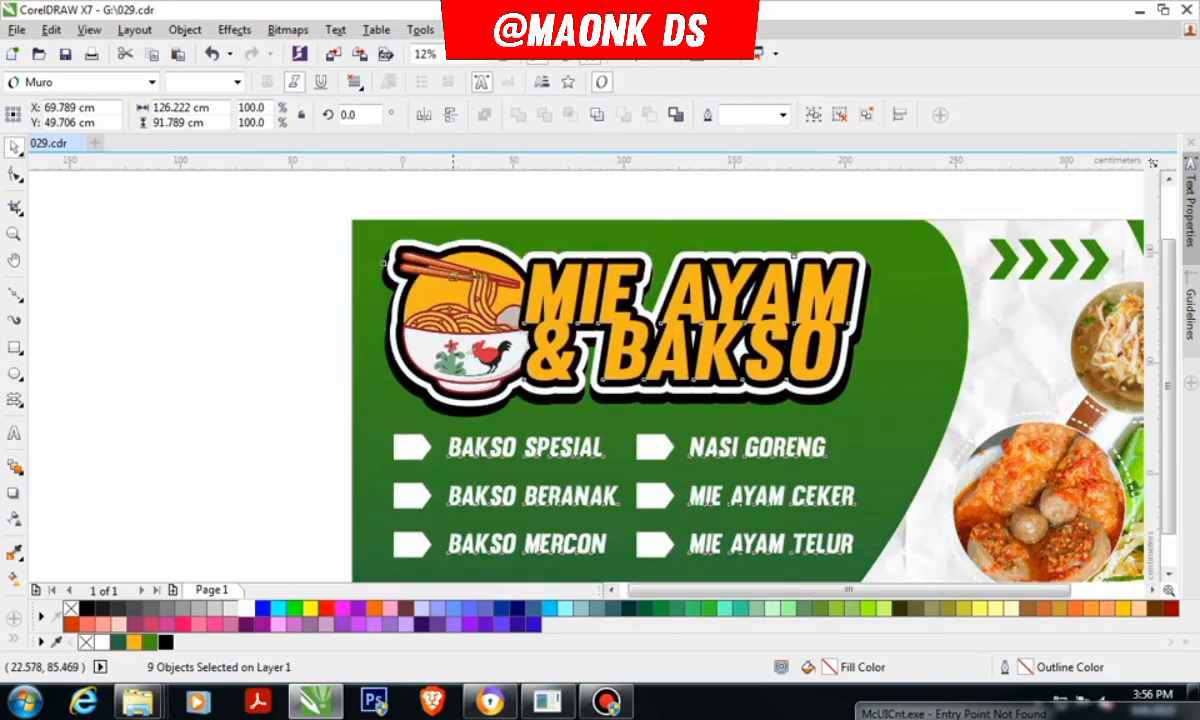
pyautogui.scroll(-1, 450, 270)
# Step: Enlarge the Mie Ayam & Bakso title logo to about 113 x 41 cm and stretch it slightly wider
pyautogui.click(328, 236)
pyautogui.moveTo(327, 234); pyautogui.dragTo(622, 248)
pyautogui.scroll(1, 621, 248)
pyautogui.click(648, 272)
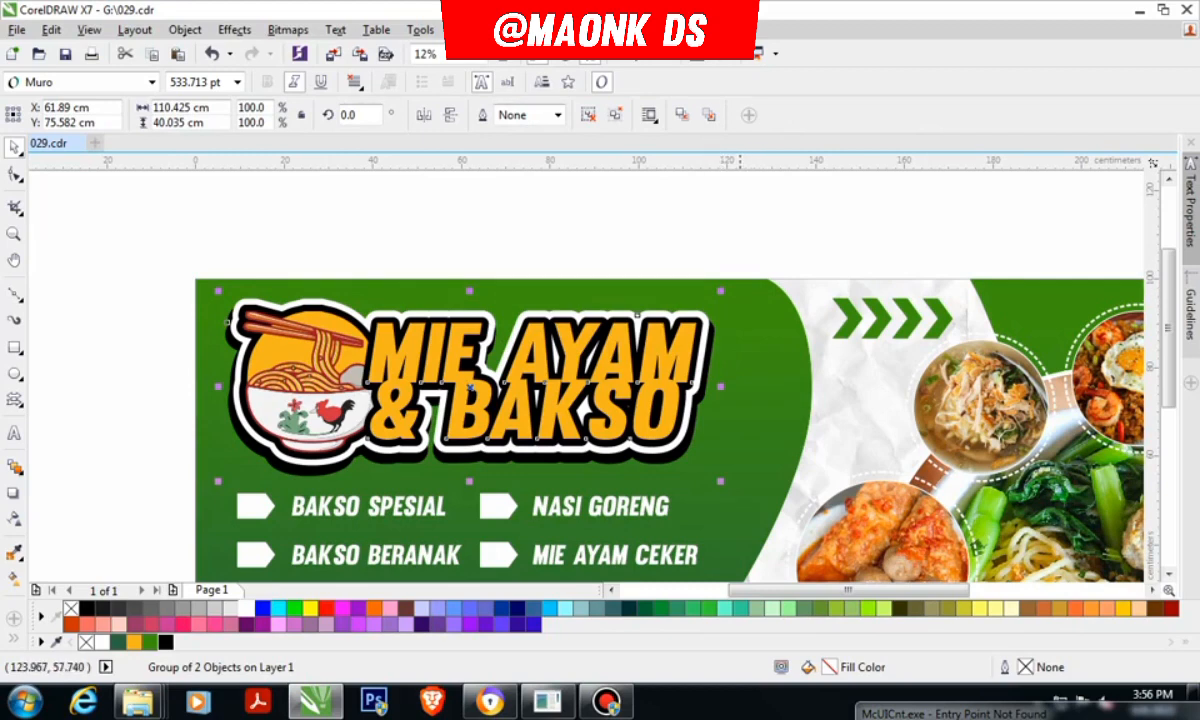
pyautogui.moveTo(722, 480); pyautogui.dragTo(732, 485)
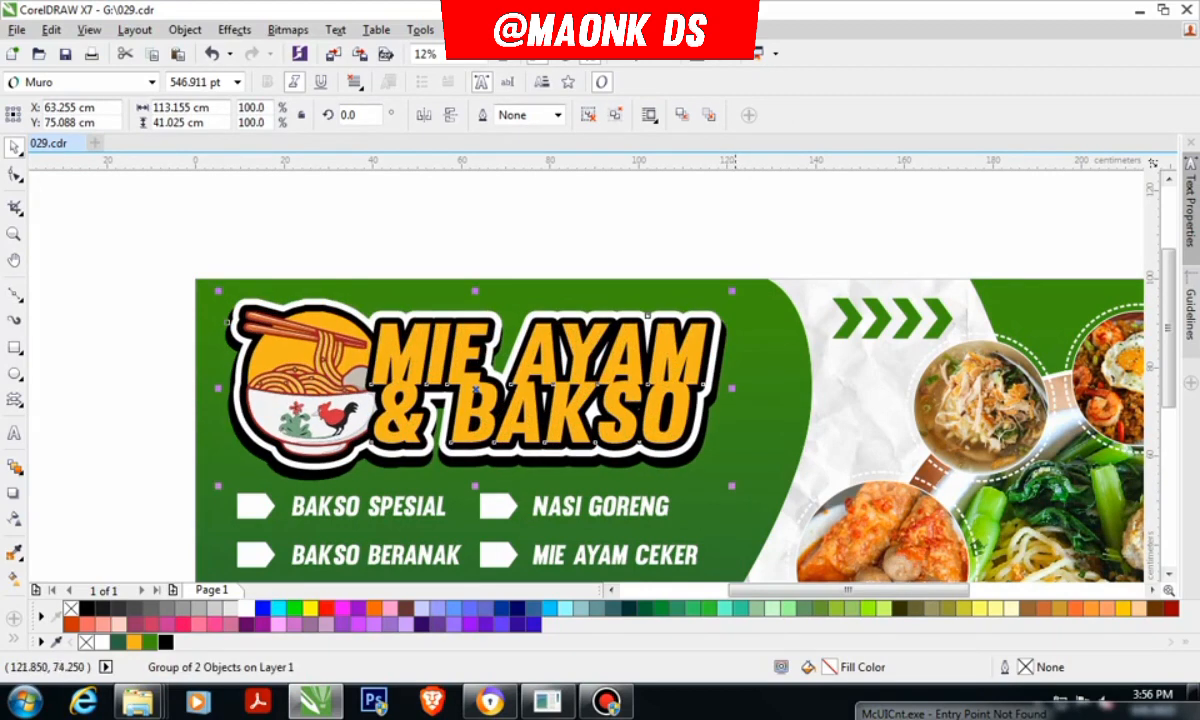
pyautogui.moveTo(736, 392); pyautogui.dragTo(742, 392)
pyautogui.click(690, 247)
pyautogui.scroll(-1, 420, 271)
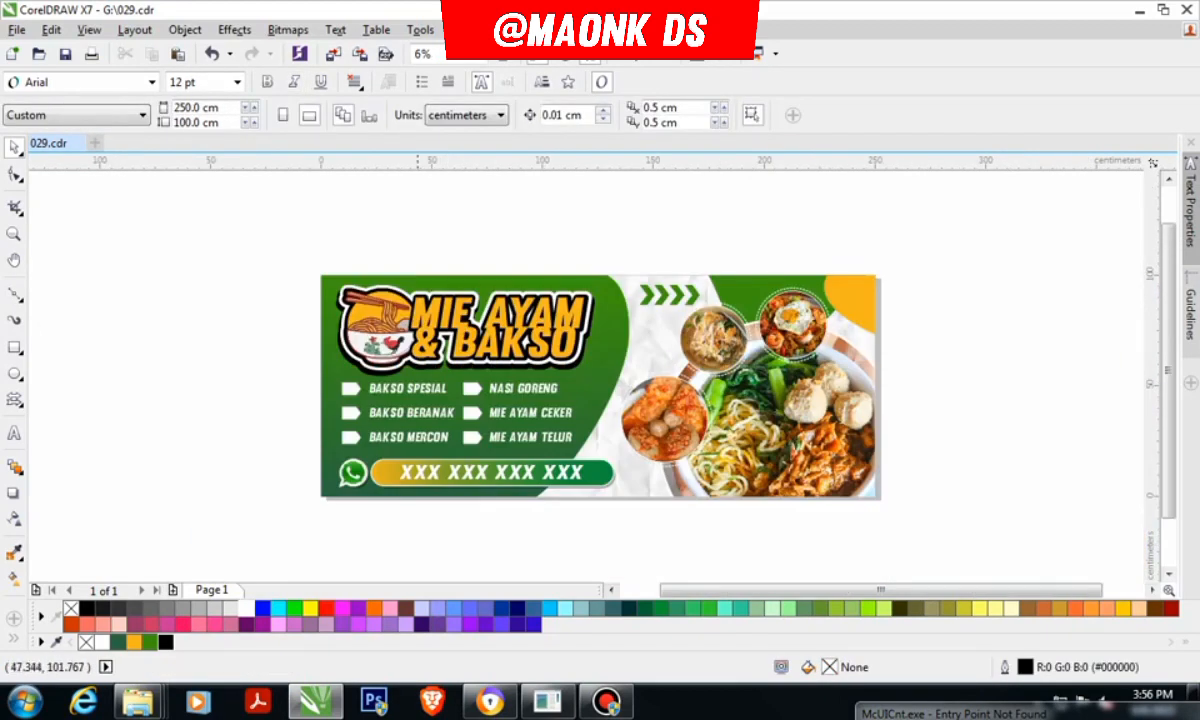
# Step: Group all the banner objects and preview the finished design full screen
pyautogui.moveTo(300, 254); pyautogui.dragTo(949, 552)
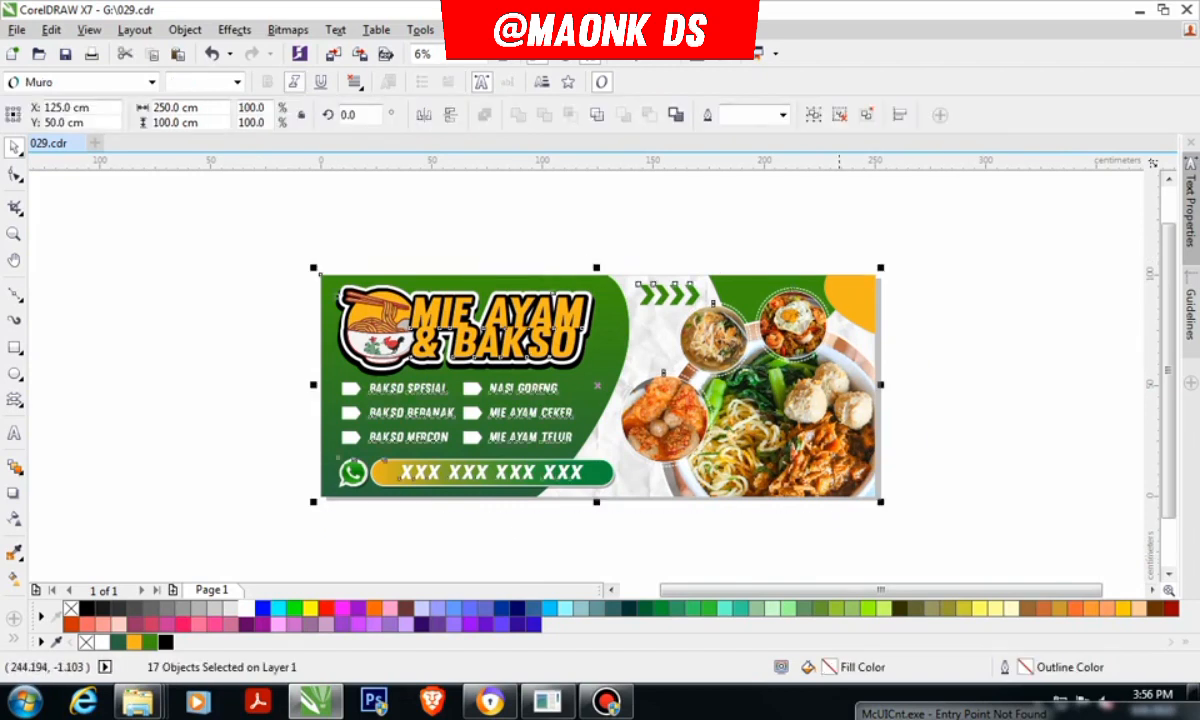
pyautogui.hotkey('ctrl', 'g')
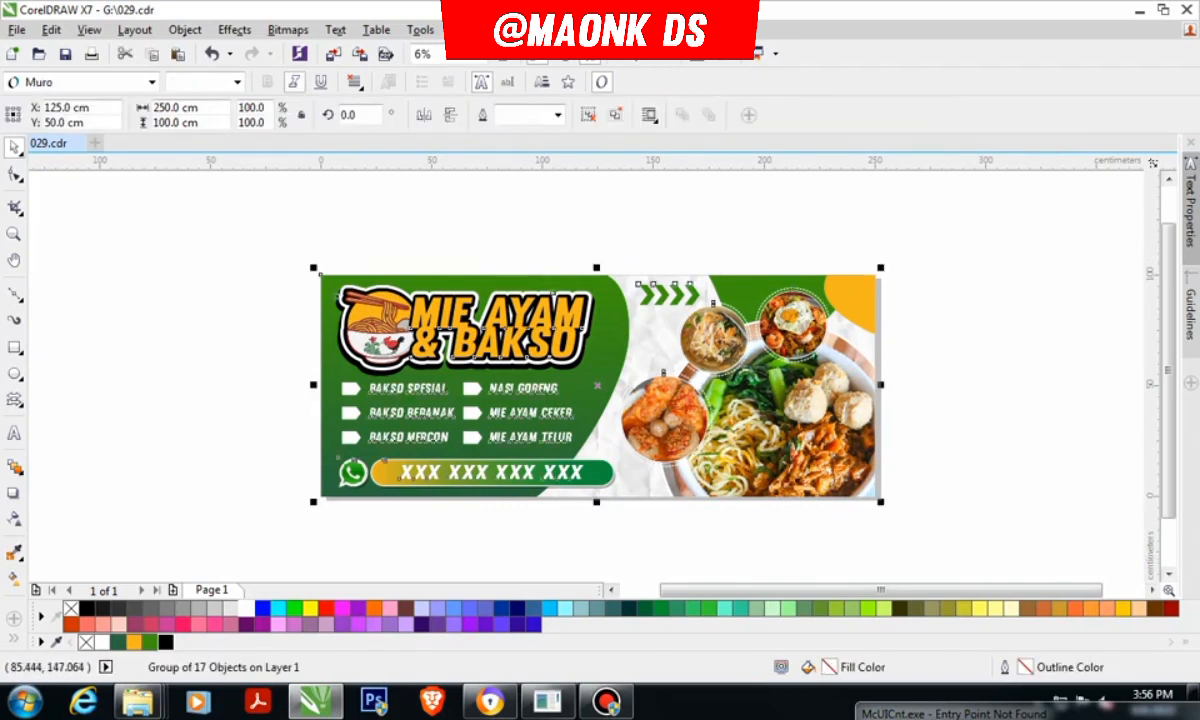
pyautogui.click(450, 54)
pyautogui.click(430, 83)
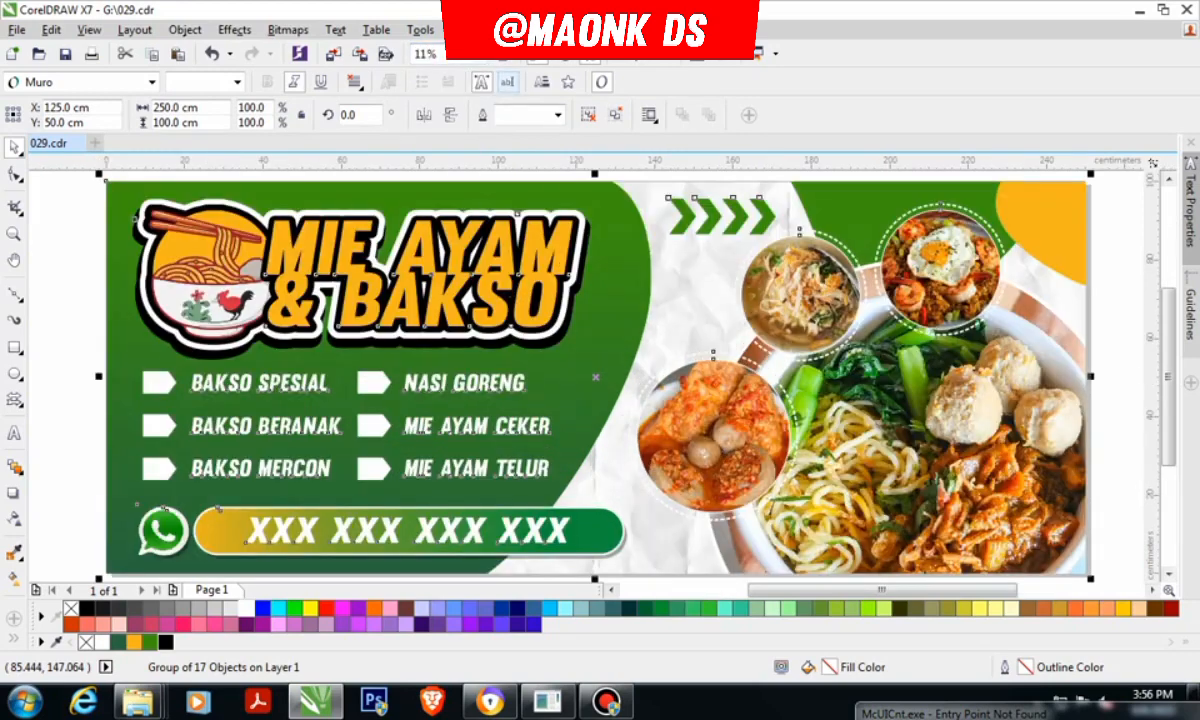
pyautogui.press('Escape')
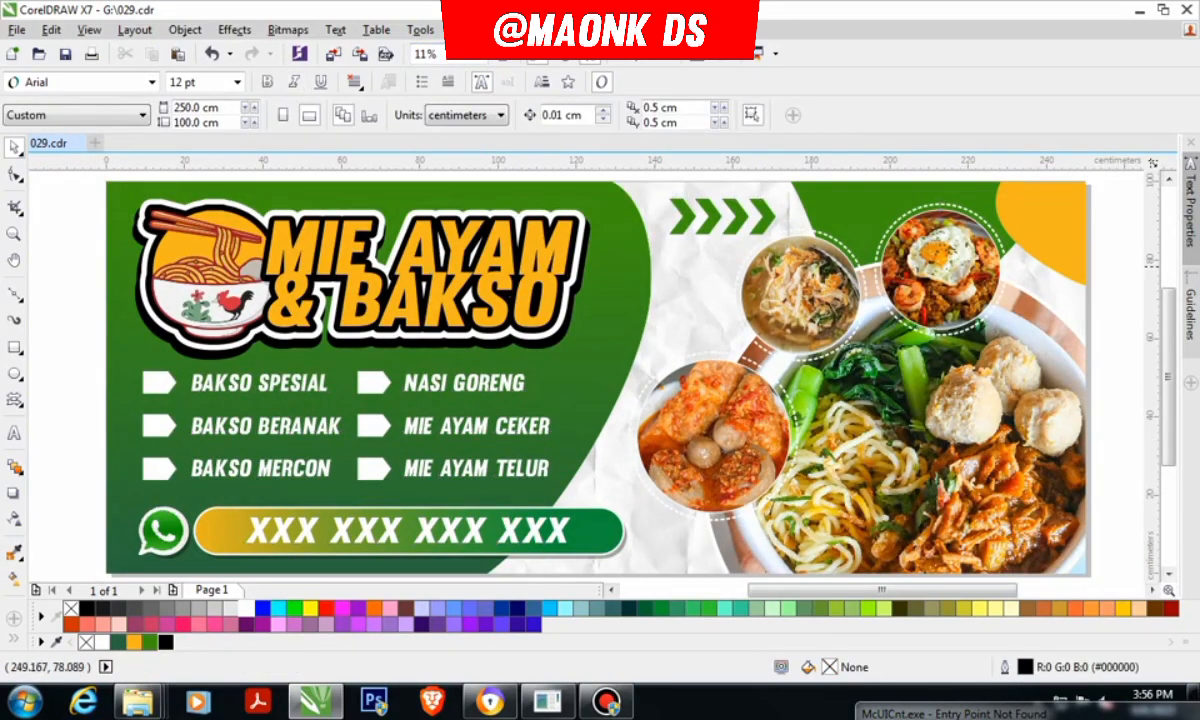
pyautogui.press('F9')
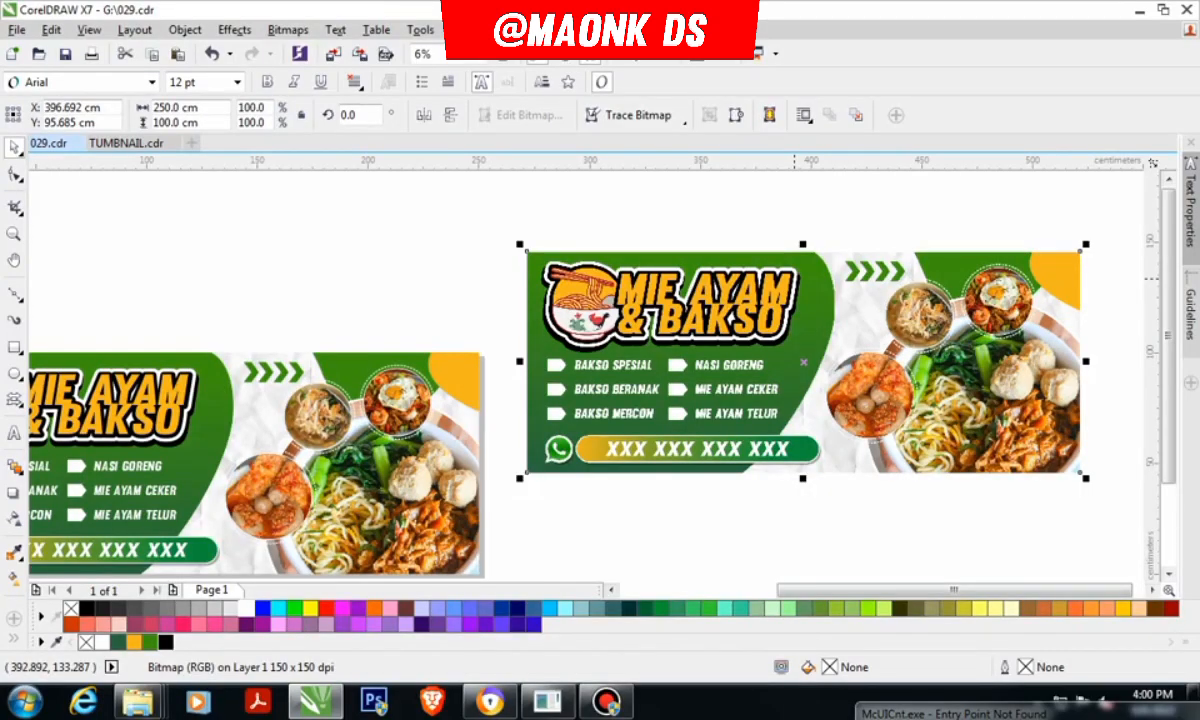
# Step: Transfer the bitmap copy of the banner from 029.cdr to page 14 of TUMBNAIL.cdr and centre it on the page
pyautogui.press('Delete')
pyautogui.click(126, 143)
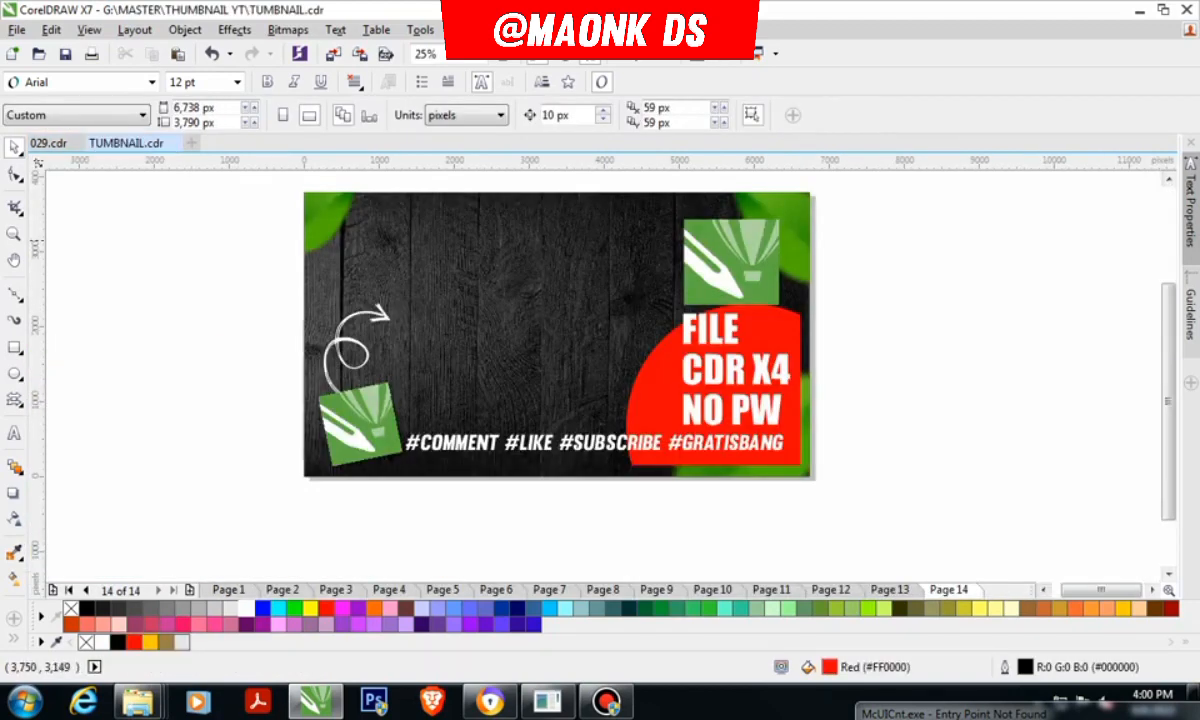
pyautogui.scroll(-1, 588, 239)
pyautogui.scroll(1, 577, 253)
pyautogui.hotkey('ctrl', 'v')
pyautogui.scroll(-1, 584, 318)
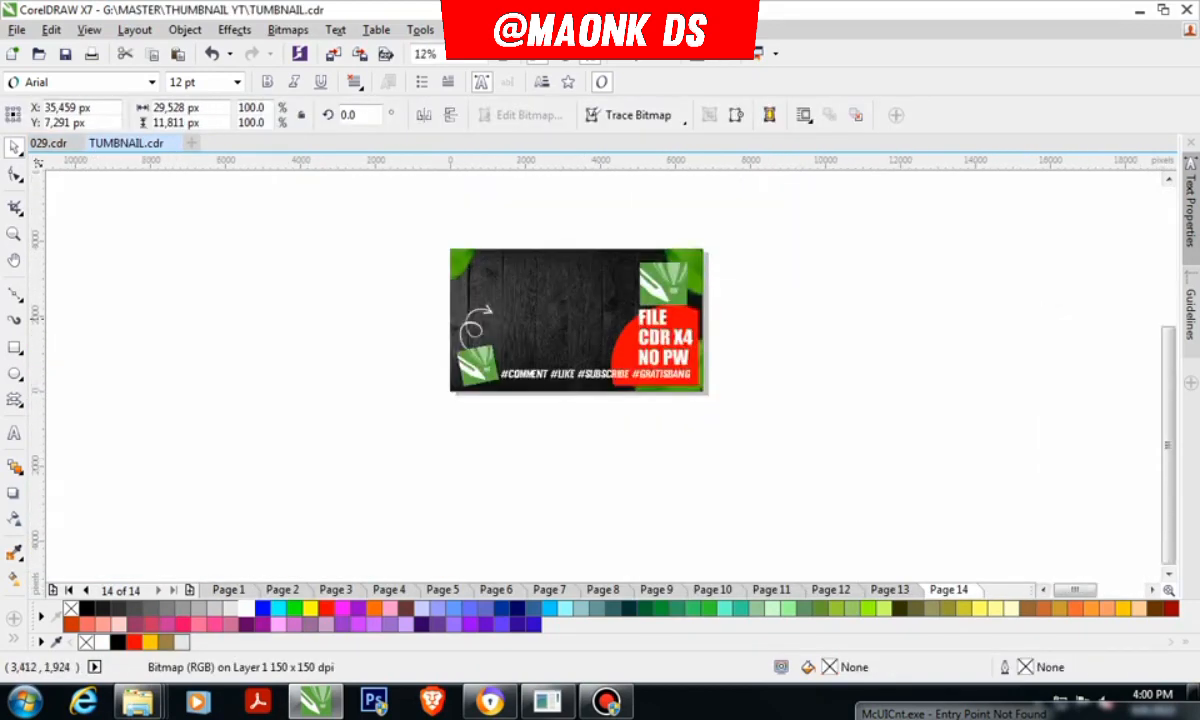
pyautogui.scroll(-2, 585, 310)
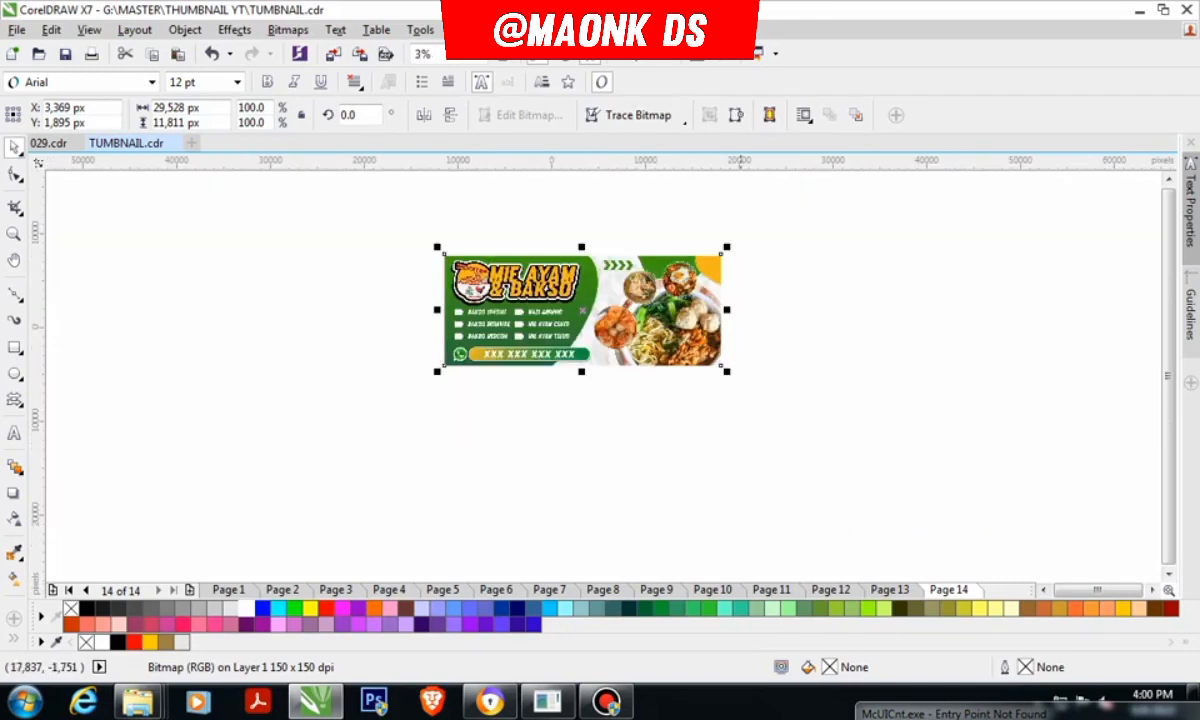
# Step: Shrink the banner bitmap to about 6,732 x 2,693 px and position it over the dark wood thumbnail background
pyautogui.moveTo(722, 365); pyautogui.dragTo(700, 347)
pyautogui.scroll(1, 494, 253)
pyautogui.scroll(1, 700, 347)
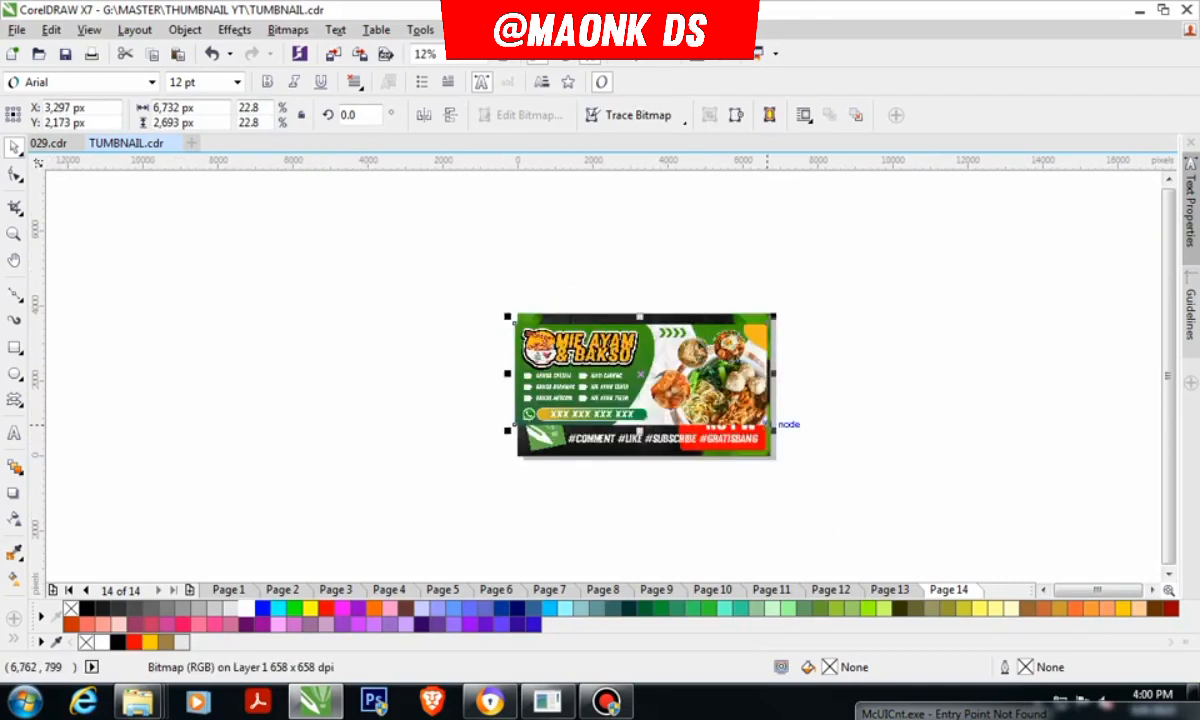
pyautogui.moveTo(771, 425); pyautogui.dragTo(742, 425)
pyautogui.scroll(2, 760, 330)
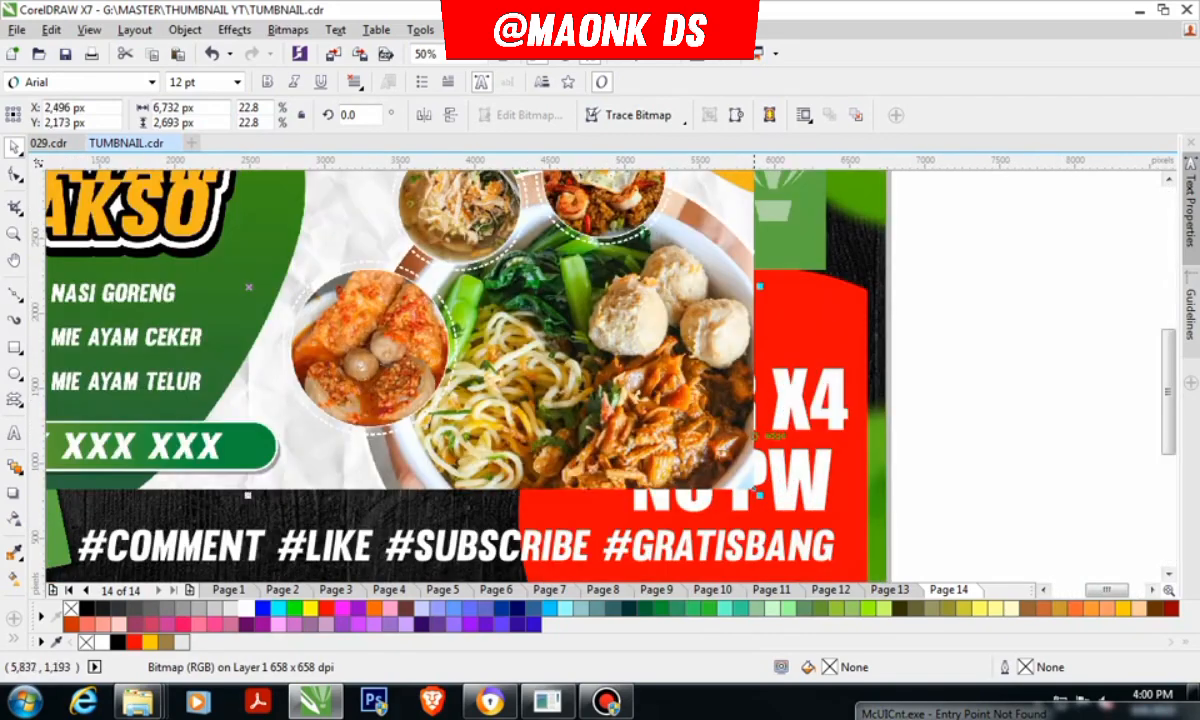
# Step: Centre the banner bitmap horizontally on the thumbnail background
pyautogui.scroll(-1, 786, 290)
pyautogui.hotkey('ctrl', 'a')
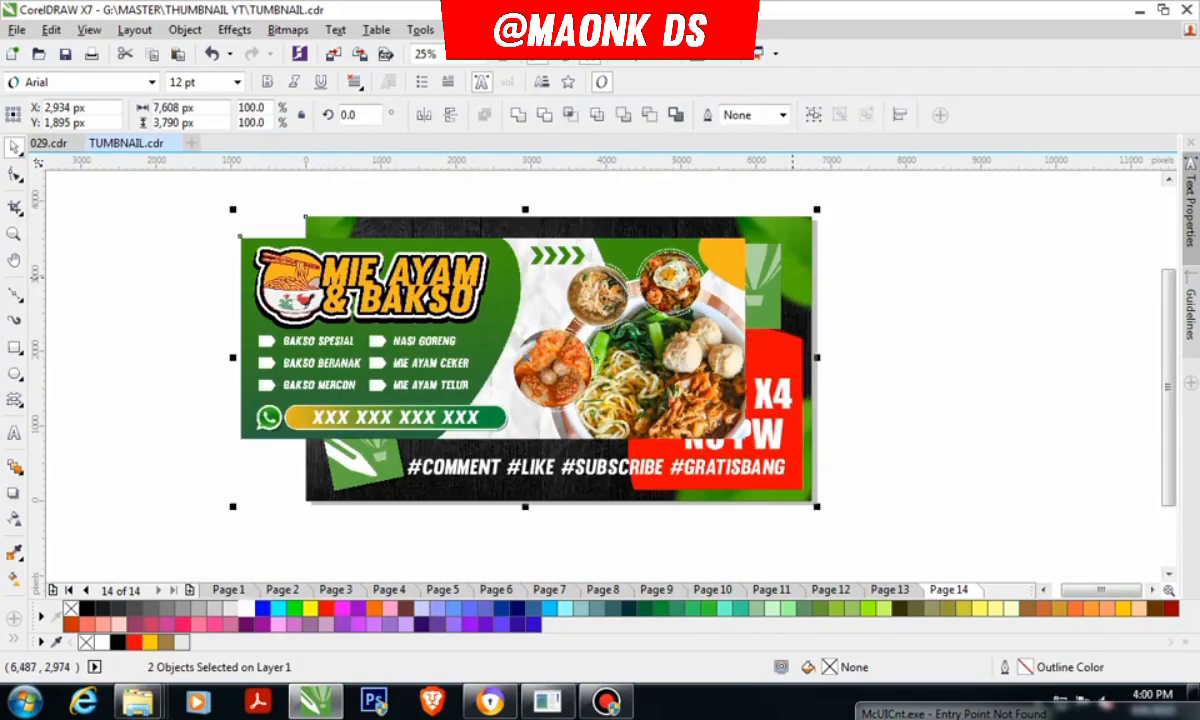
pyautogui.press('c')
pyautogui.click(914, 266)
# Step: Scale the banner bitmap down around its centre to about 6,136 x 2,454 px
pyautogui.click(777, 308)
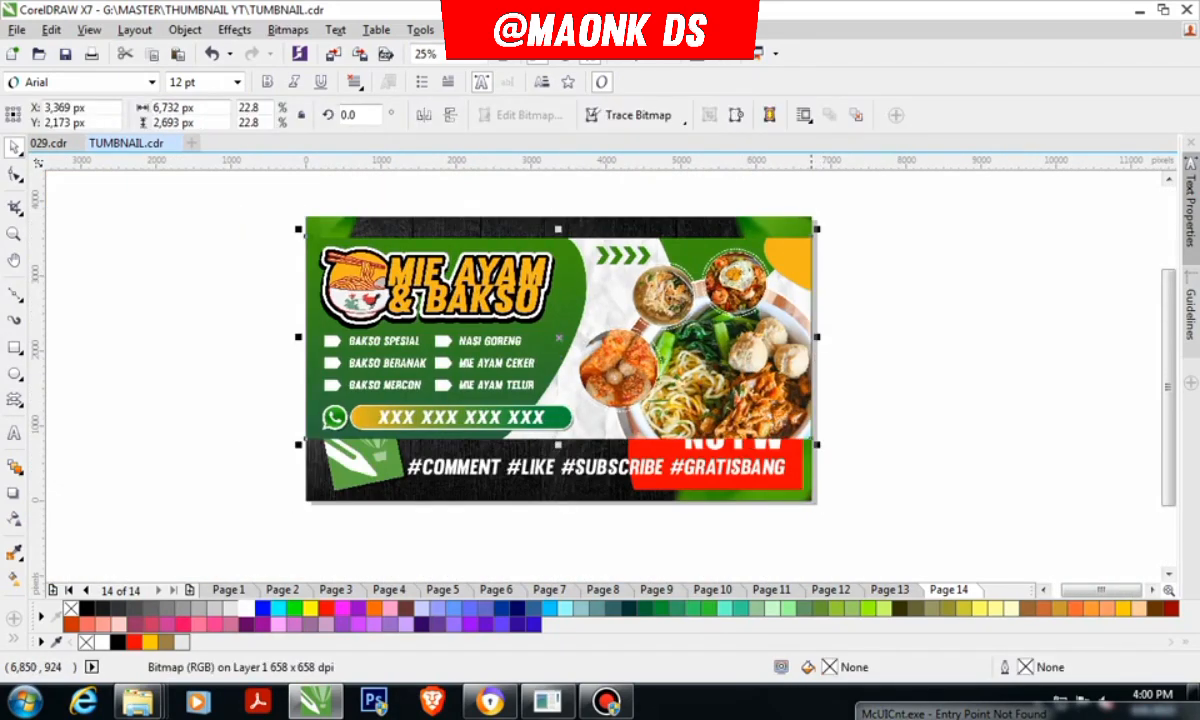
pyautogui.moveTo(817, 444); pyautogui.dragTo(795, 435)
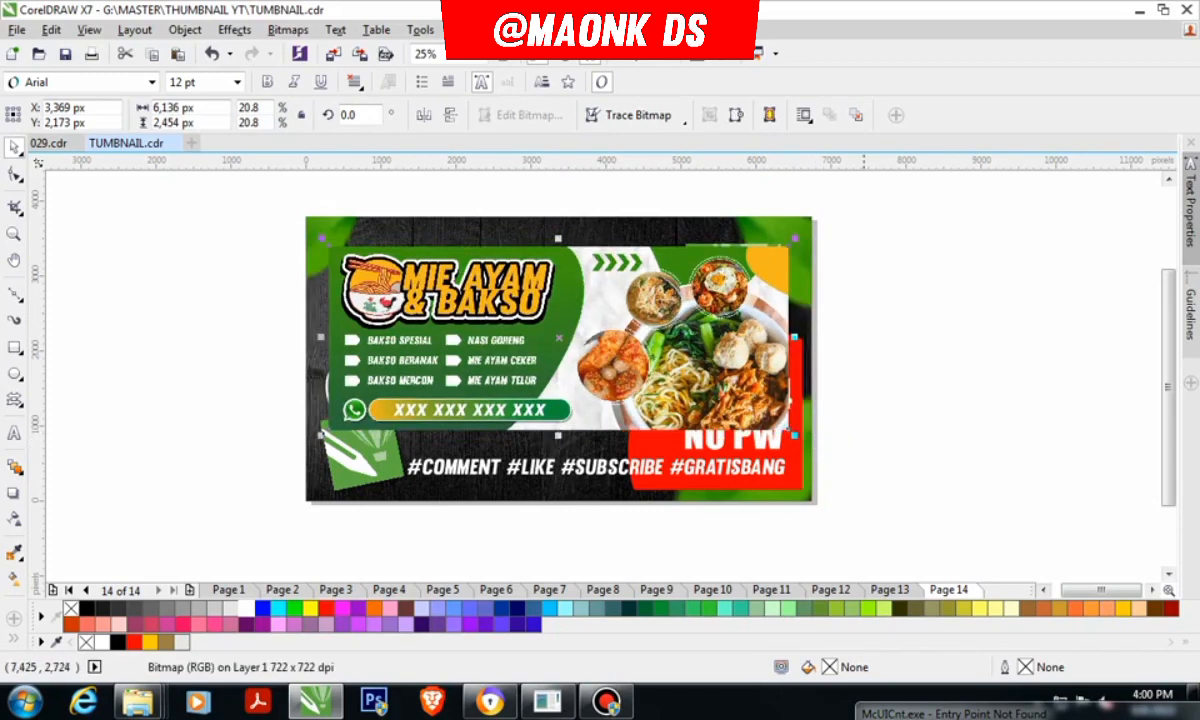
pyautogui.click(864, 295)
pyautogui.scroll(-1, 691, 247)
pyautogui.scroll(1, 700, 270)
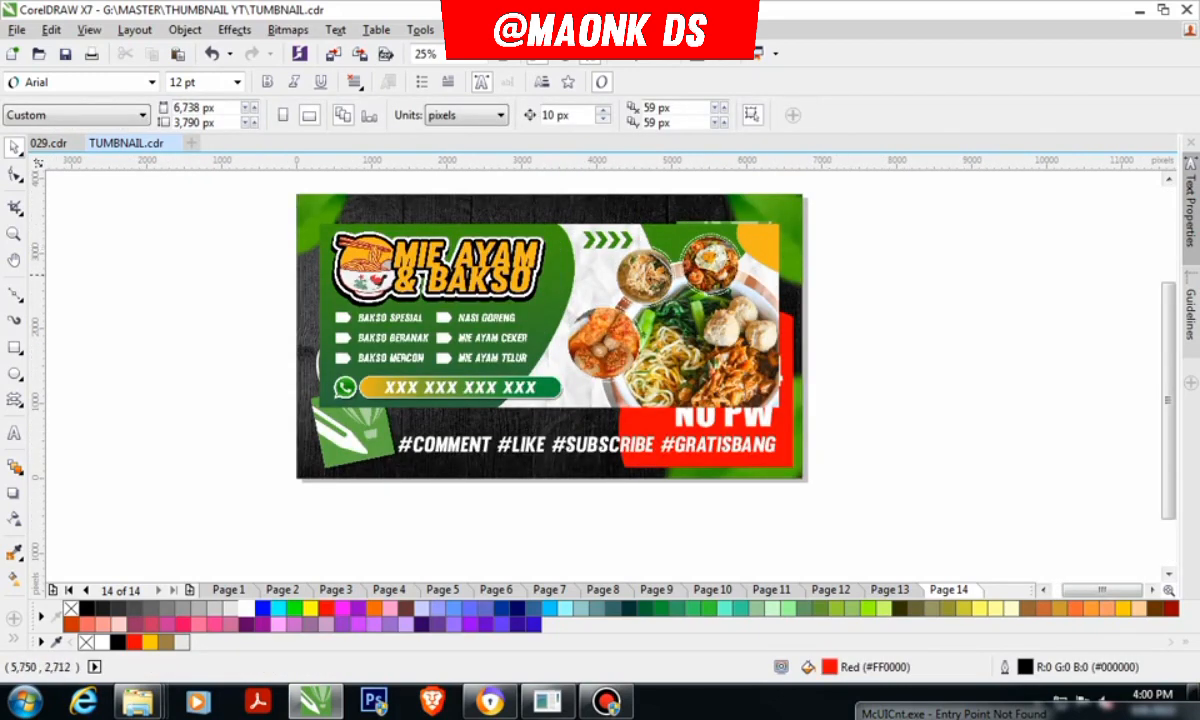
# Step: Bring the white curved arrow and the tilted CorelDRAW logo in front of the banner bitmap
pyautogui.scroll(-1, 561, 209)
pyautogui.scroll(1, 388, 260)
pyautogui.moveTo(388, 238); pyautogui.dragTo(650, 472)
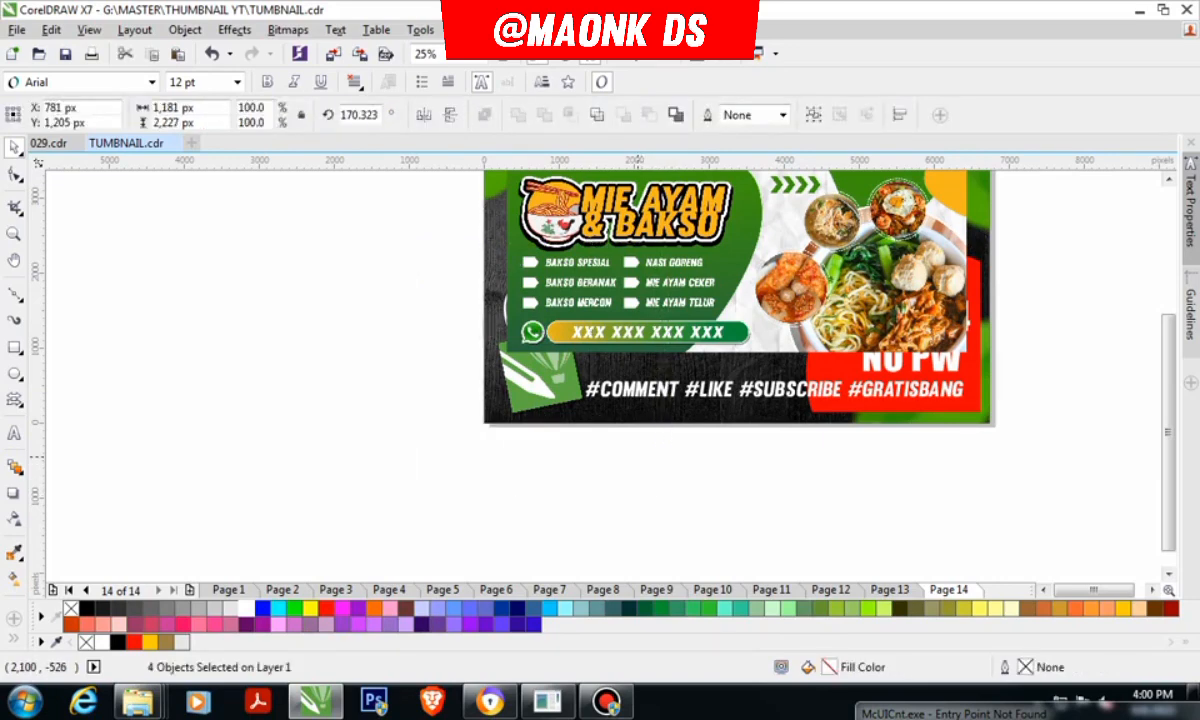
pyautogui.press('Delete')
pyautogui.hotkey('ctrl', 'z')
pyautogui.press('Escape')
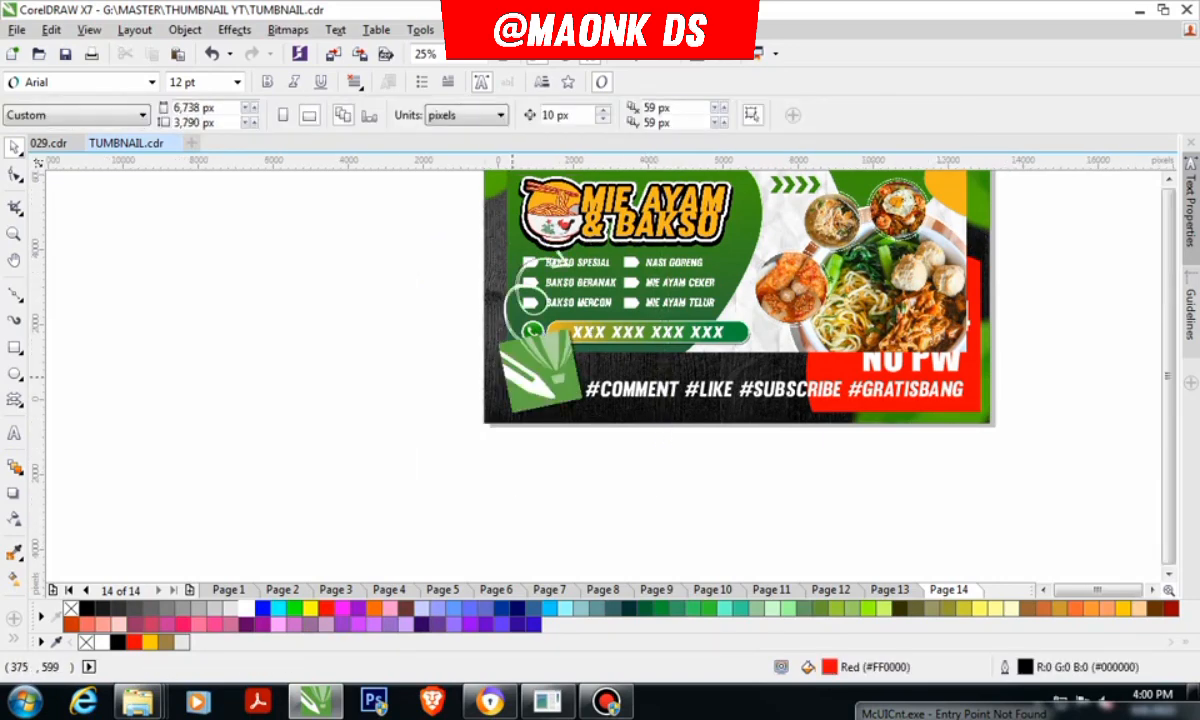
pyautogui.scroll(-1, 600, 345)
pyautogui.scroll(1, 711, 335)
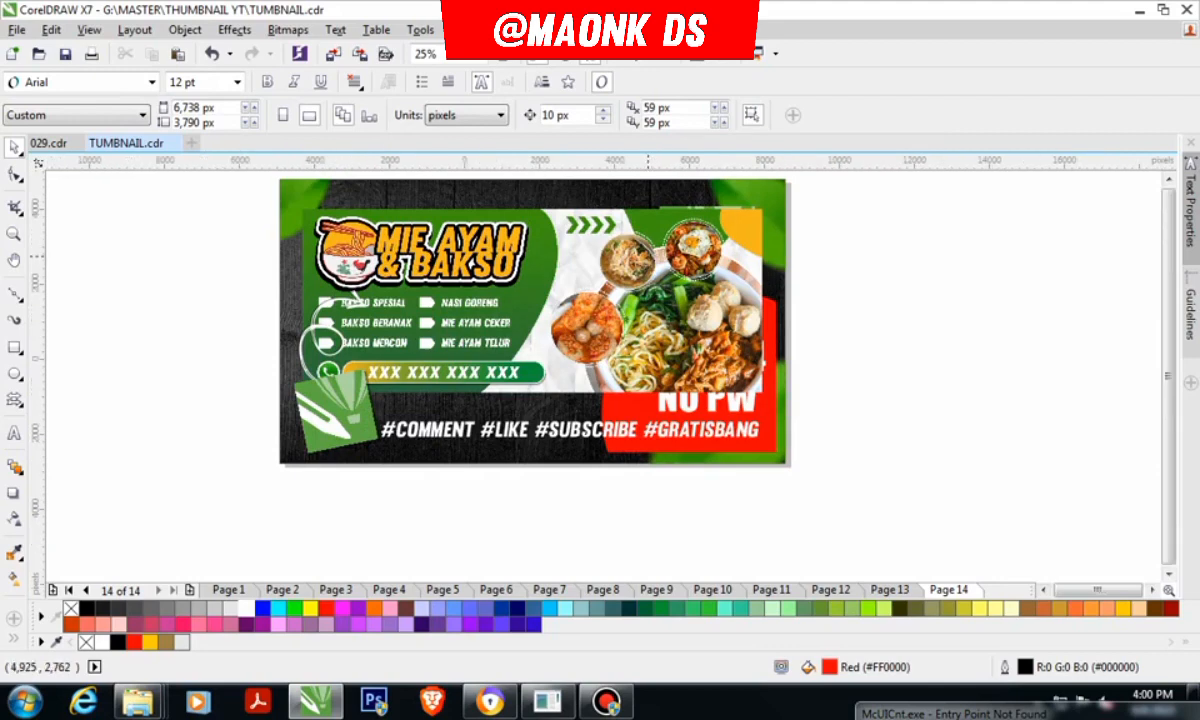
# Step: Delete the leftover NO PW text objects around the banner's right end, keeping the banner bitmap
pyautogui.scroll(-1, 652, 255)
pyautogui.moveTo(611, 196); pyautogui.dragTo(788, 423)
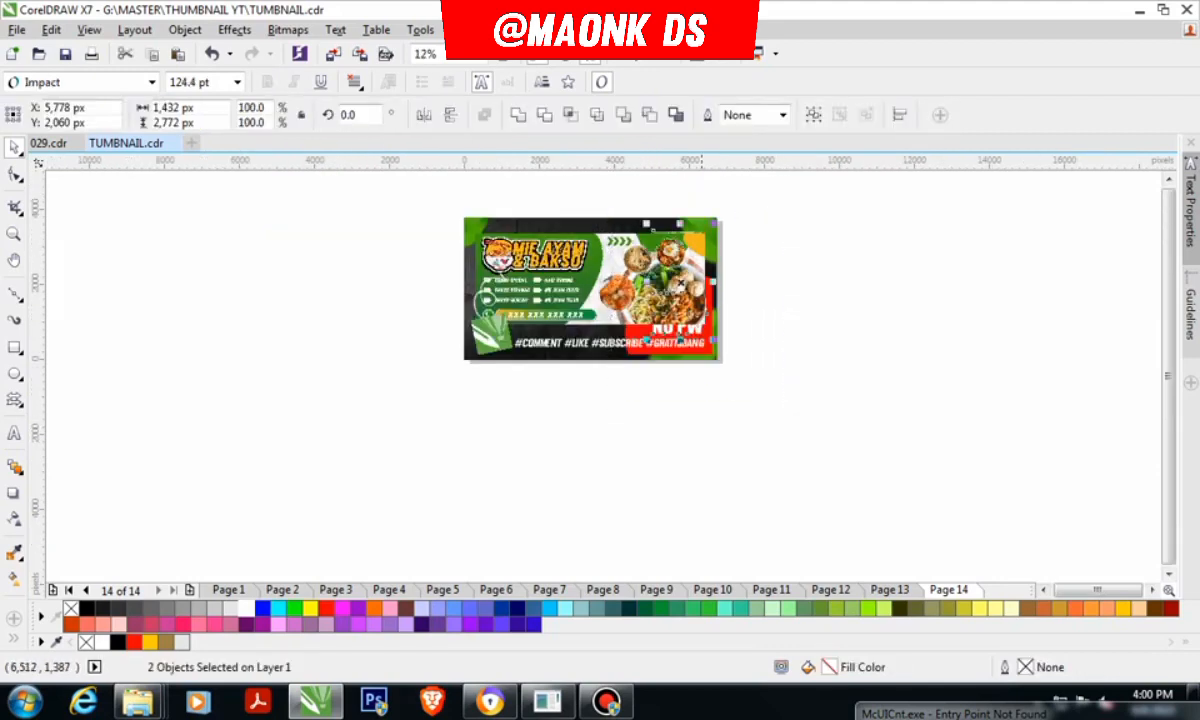
pyautogui.scroll(1, 682, 249)
pyautogui.press('Delete')
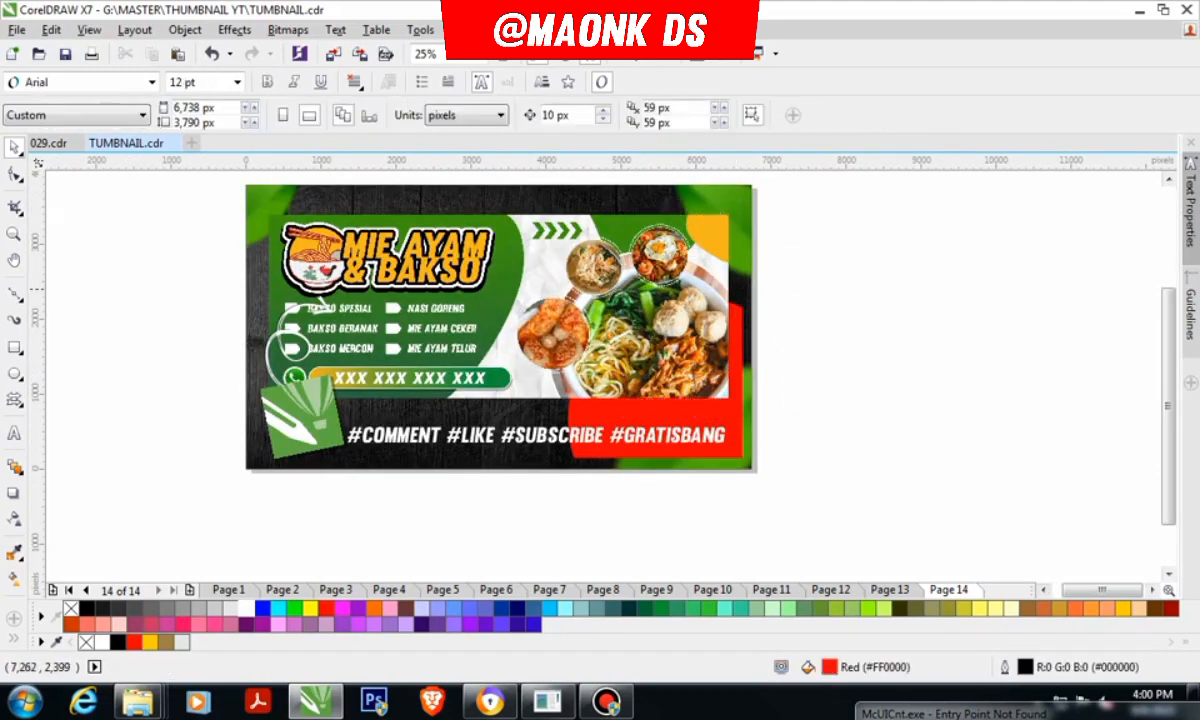
# Step: Delete the red rounded shape from inside the dark wood background's PowerClip and finish editing its contents
pyautogui.click(730, 311)
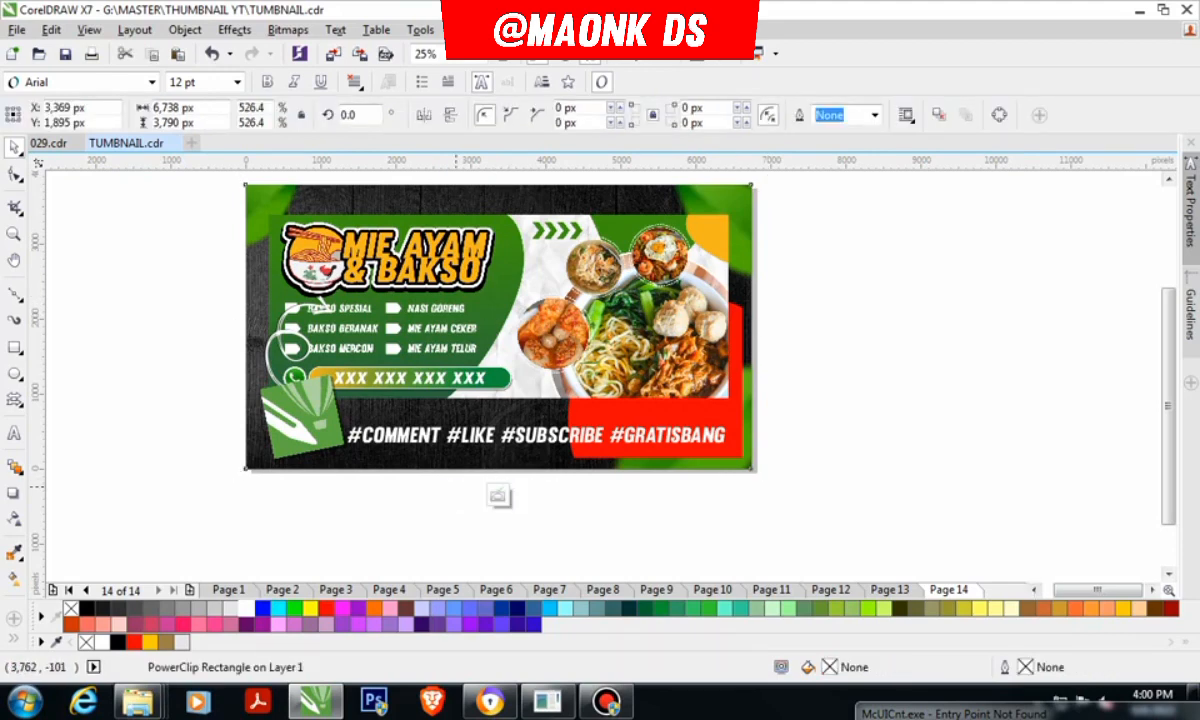
pyautogui.click(498, 495)
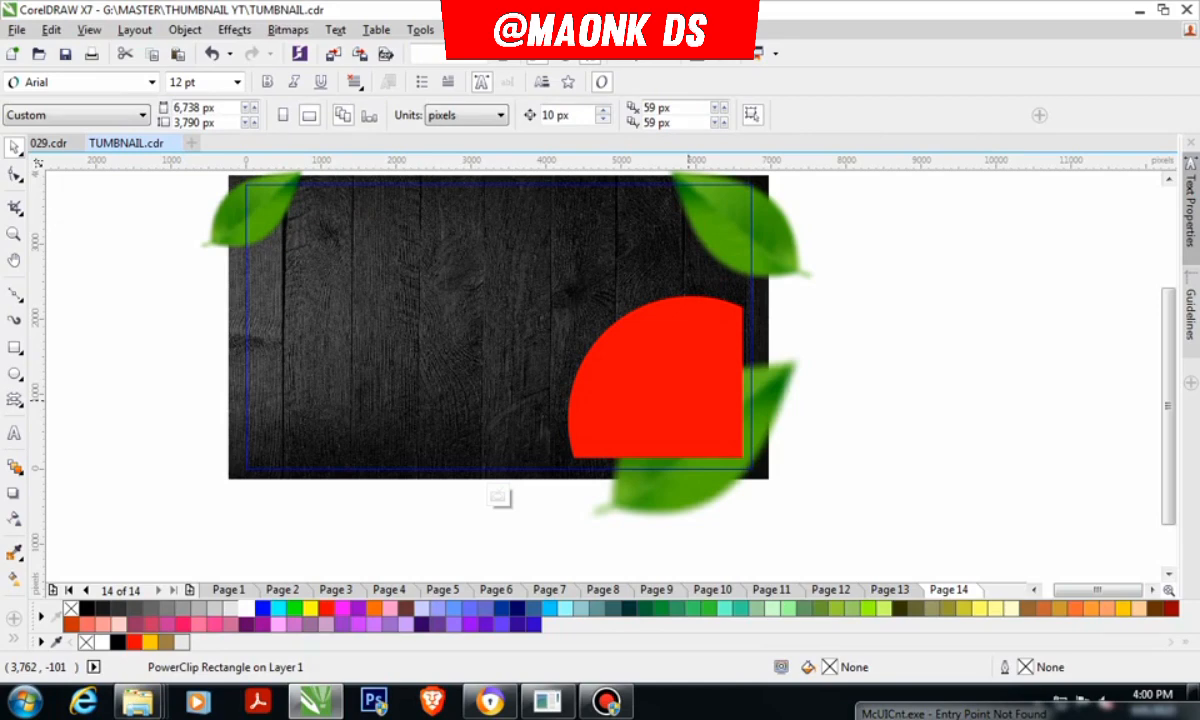
pyautogui.click(696, 358)
pyautogui.press('Delete')
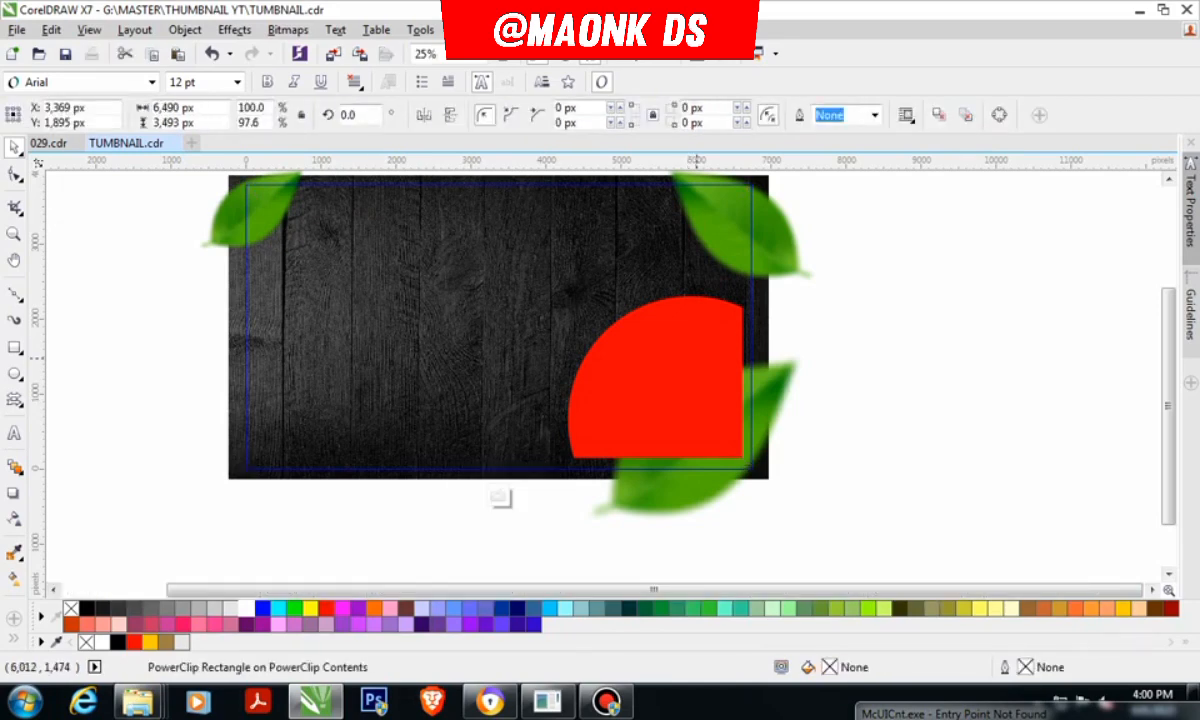
pyautogui.press('Delete')
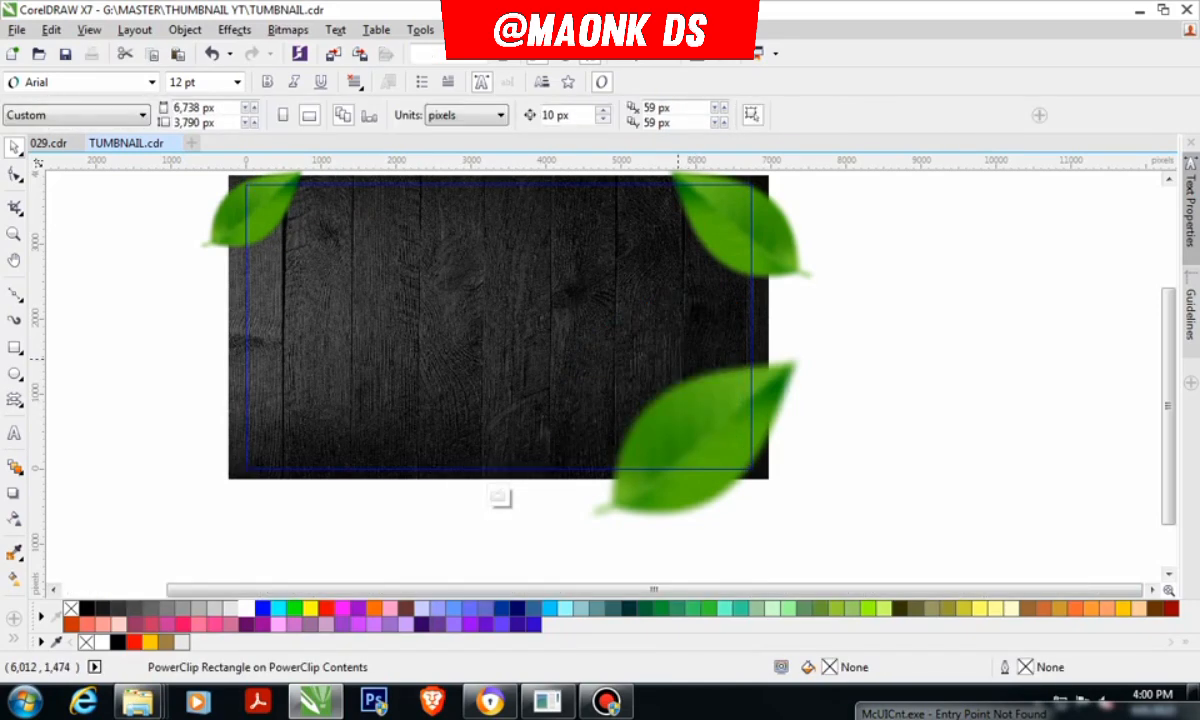
pyautogui.click(500, 497)
pyautogui.click(956, 301)
pyautogui.scroll(-1, 628, 303)
pyautogui.scroll(1, 583, 305)
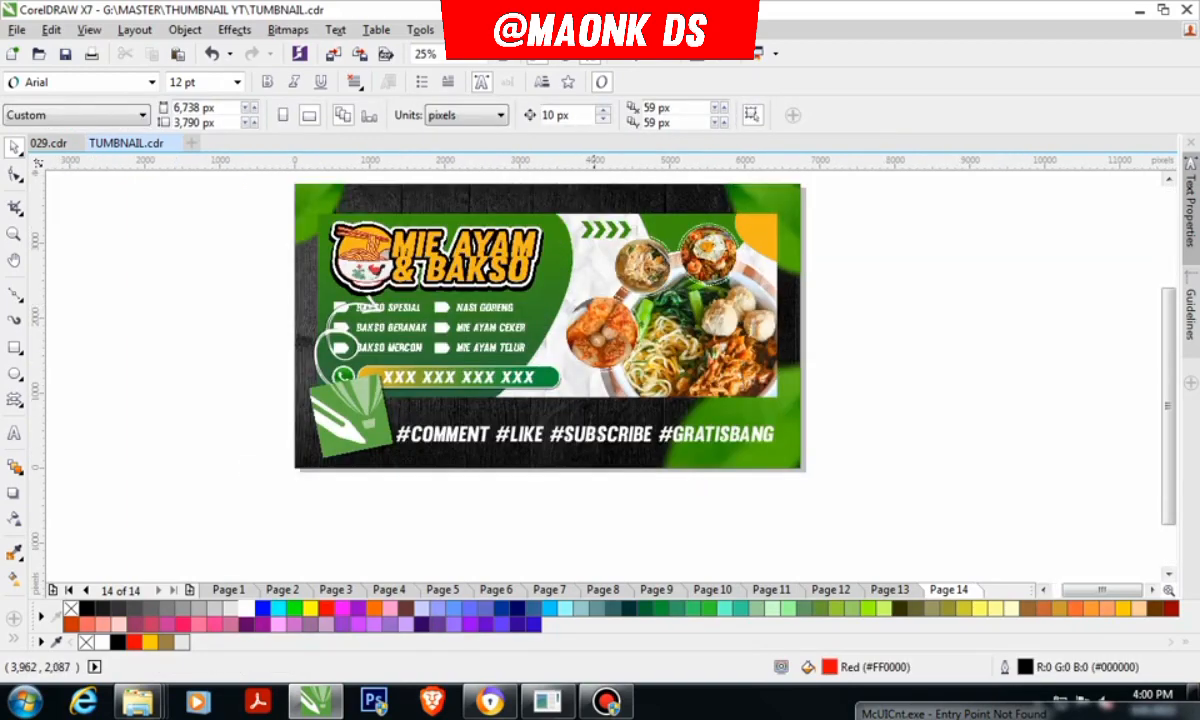
# Step: Move the #COMMENT #LIKE #SUBSCRIBE #GRATISBANG text up, close beneath the banner, at a Y position of about 681 px
pyautogui.click(604, 430)
pyautogui.moveTo(568, 425); pyautogui.dragTo(606, 398)
pyautogui.scroll(-1, 681, 371)
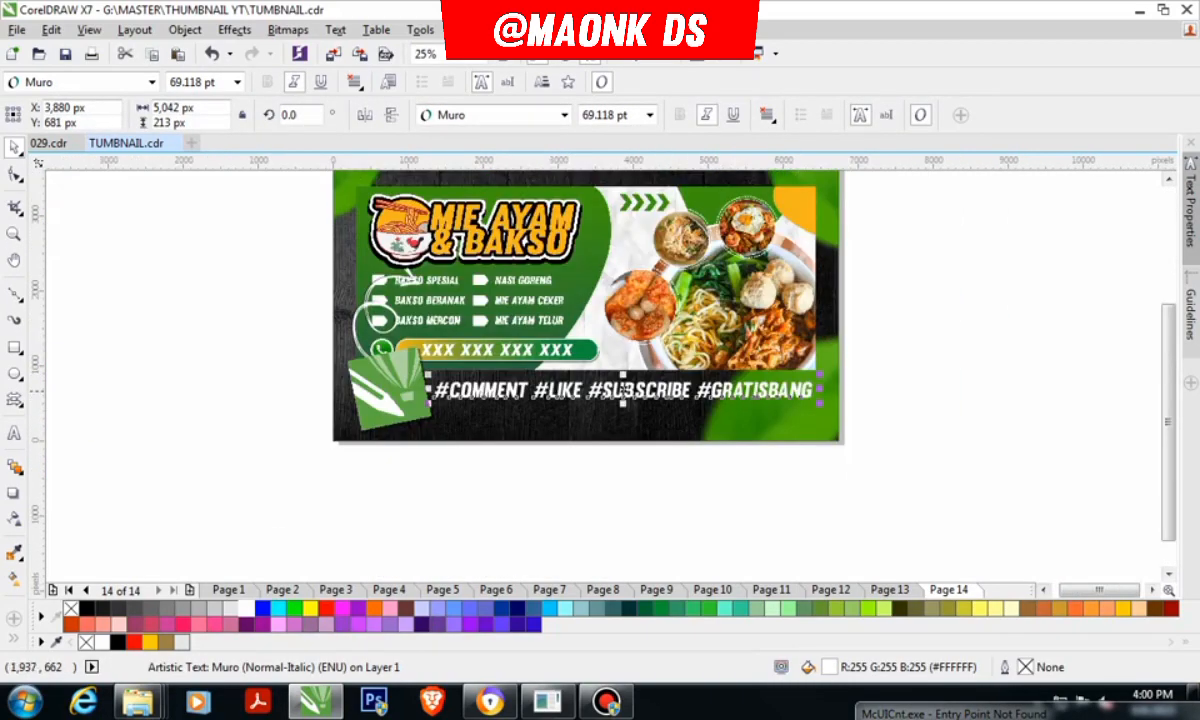
# Step: Send the tilted CorelDRAW logo with its drop shadow back one level in the stacking order
pyautogui.click(394, 386)
pyautogui.scroll(1, 398, 343)
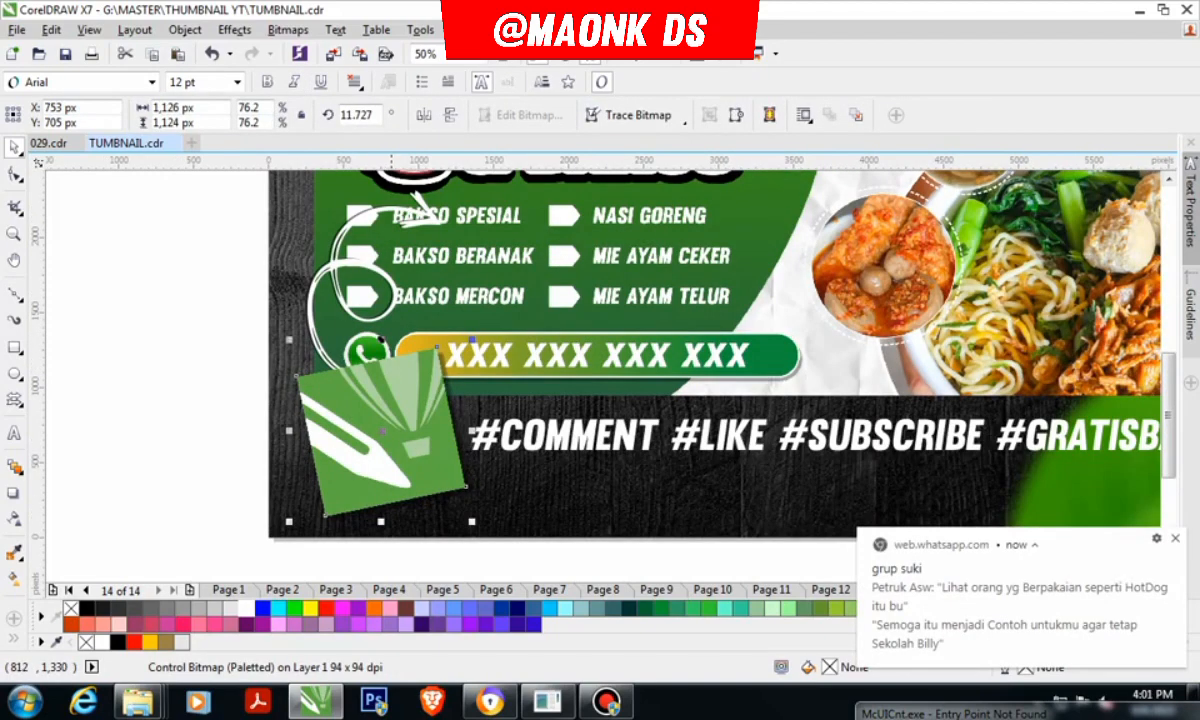
pyautogui.hotkey('ctrl', 'pagedown')
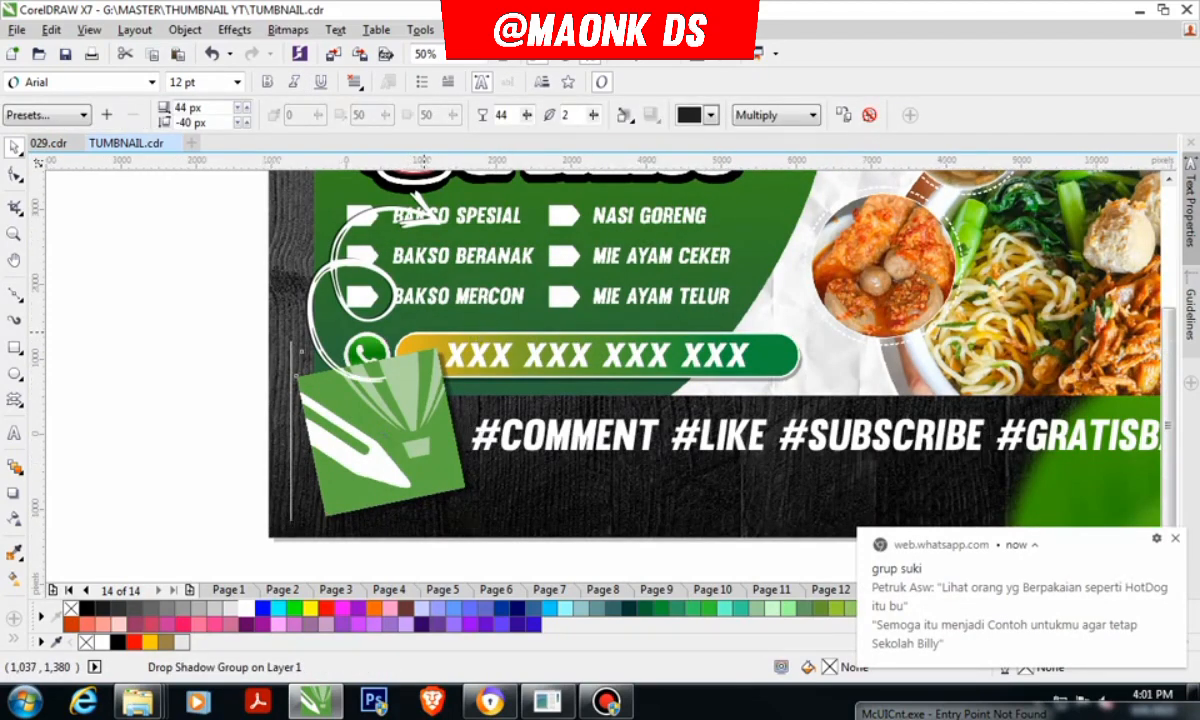
pyautogui.scroll(-1, 404, 337)
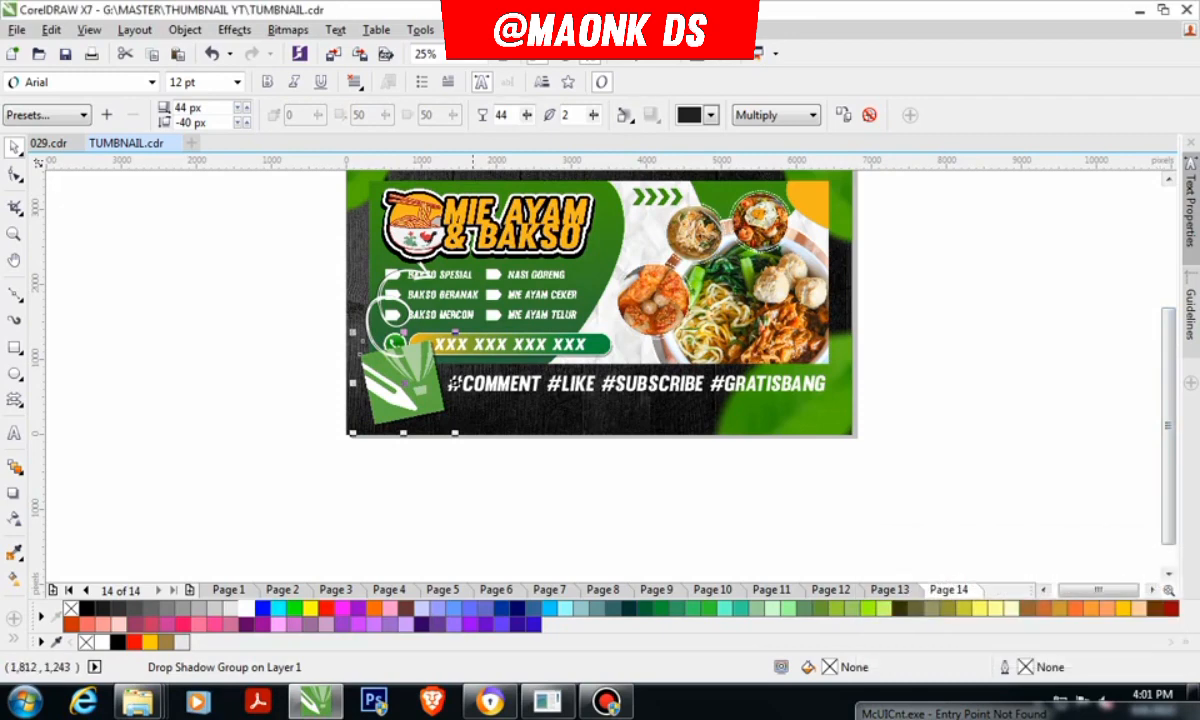
# Step: Scale the white curved arrow and CorelDRAW logo together to about 1,041 x 1,959 px and position them over the banner's WhatsApp icon
pyautogui.moveTo(292, 260); pyautogui.dragTo(455, 440)
pyautogui.scroll(1, 417, 355)
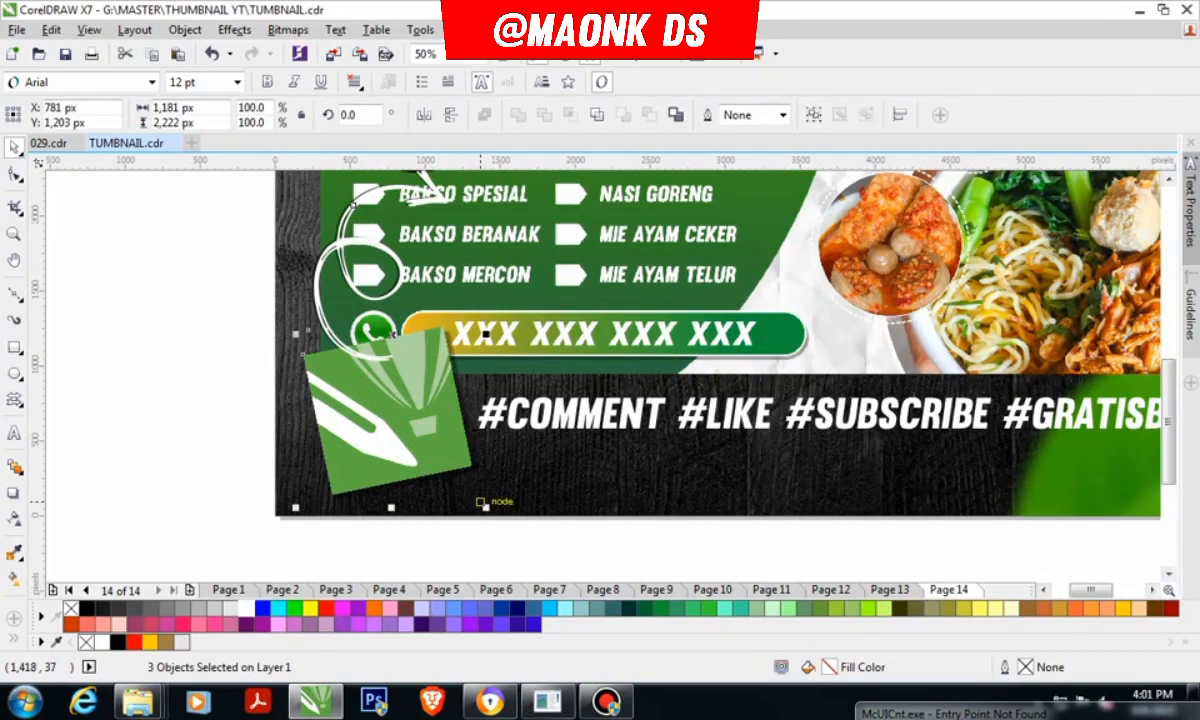
pyautogui.moveTo(486, 508); pyautogui.dragTo(460, 500)
pyautogui.scroll(2, 415, 302)
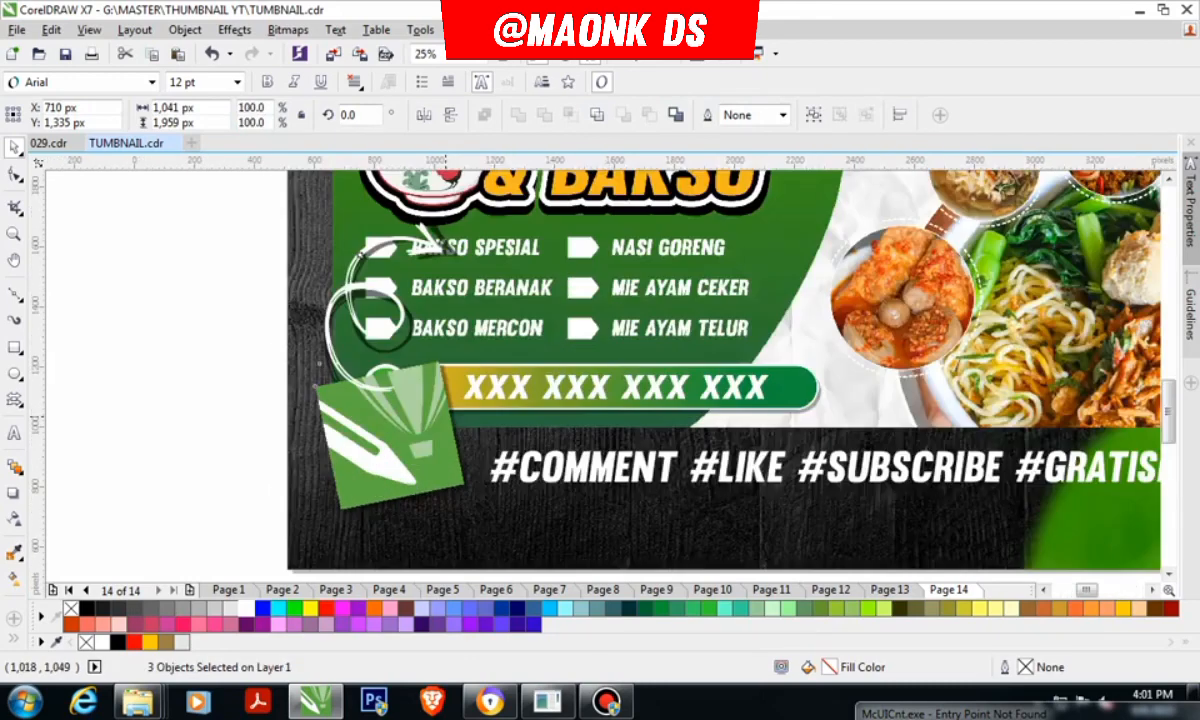
pyautogui.scroll(-2, 434, 413)
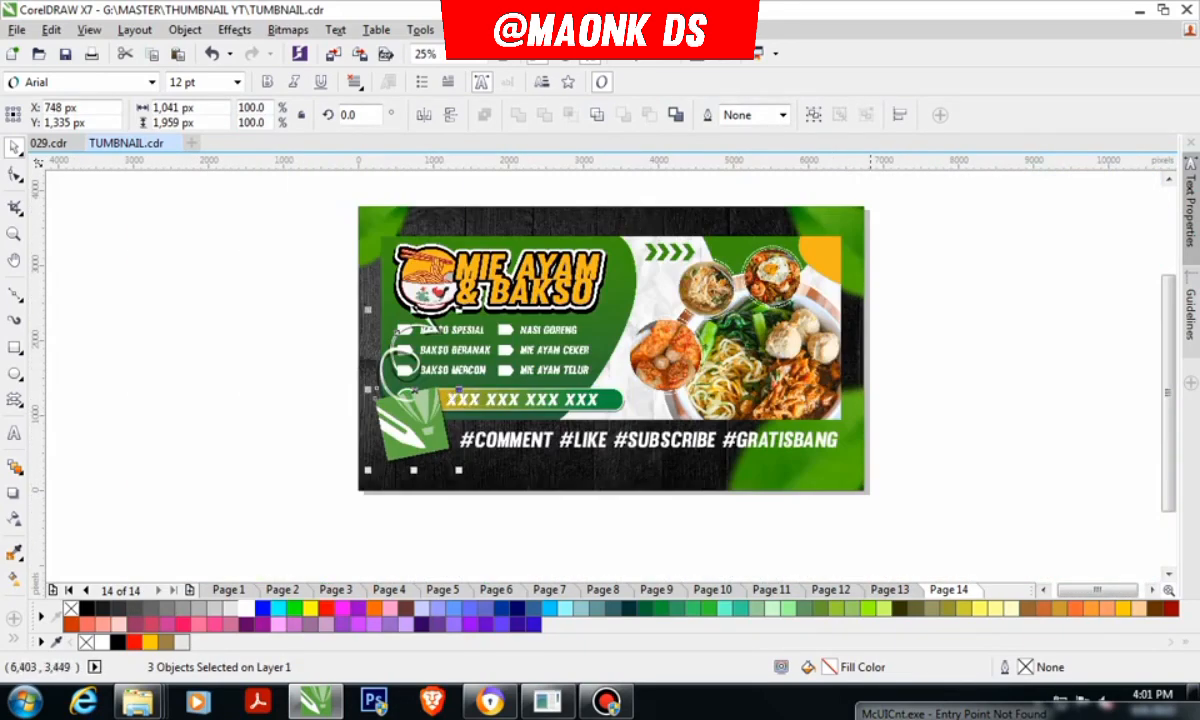
# Step: Centre the banner, arrow, logo and hashtag text on the page as a temporary group
pyautogui.moveTo(891, 210); pyautogui.dragTo(333, 470)
pyautogui.hotkey('ctrl', 'g')
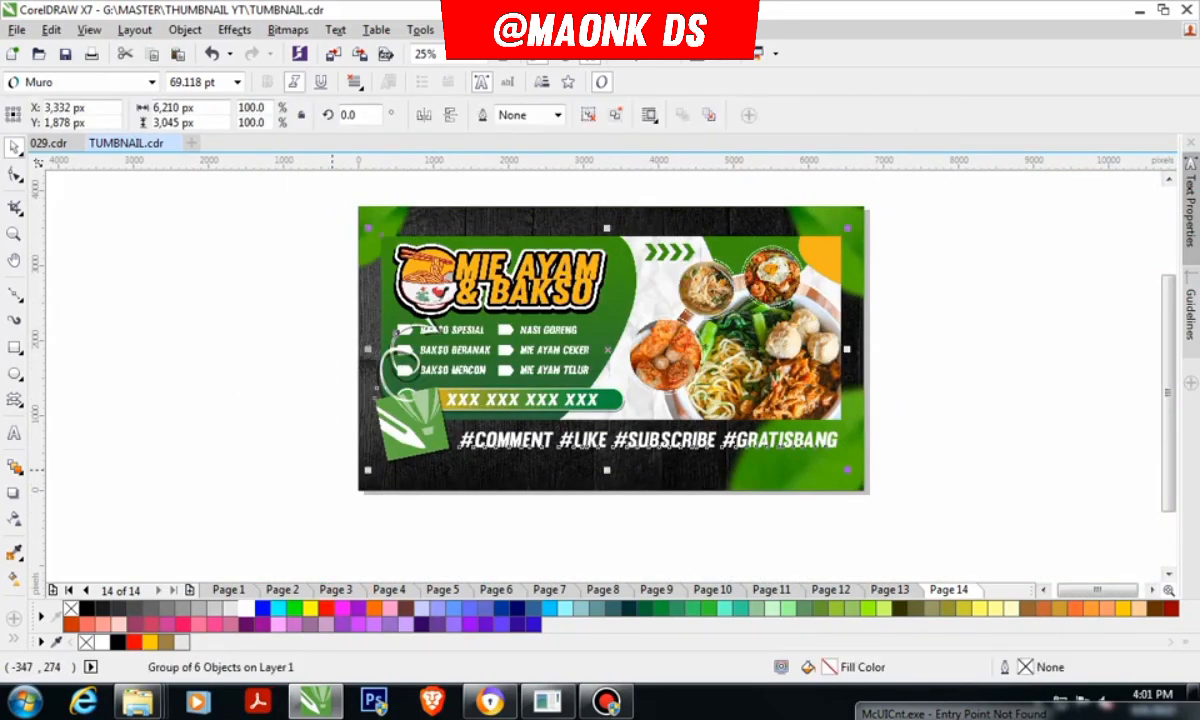
pyautogui.press('p')
pyautogui.click(912, 244)
pyautogui.click(736, 315)
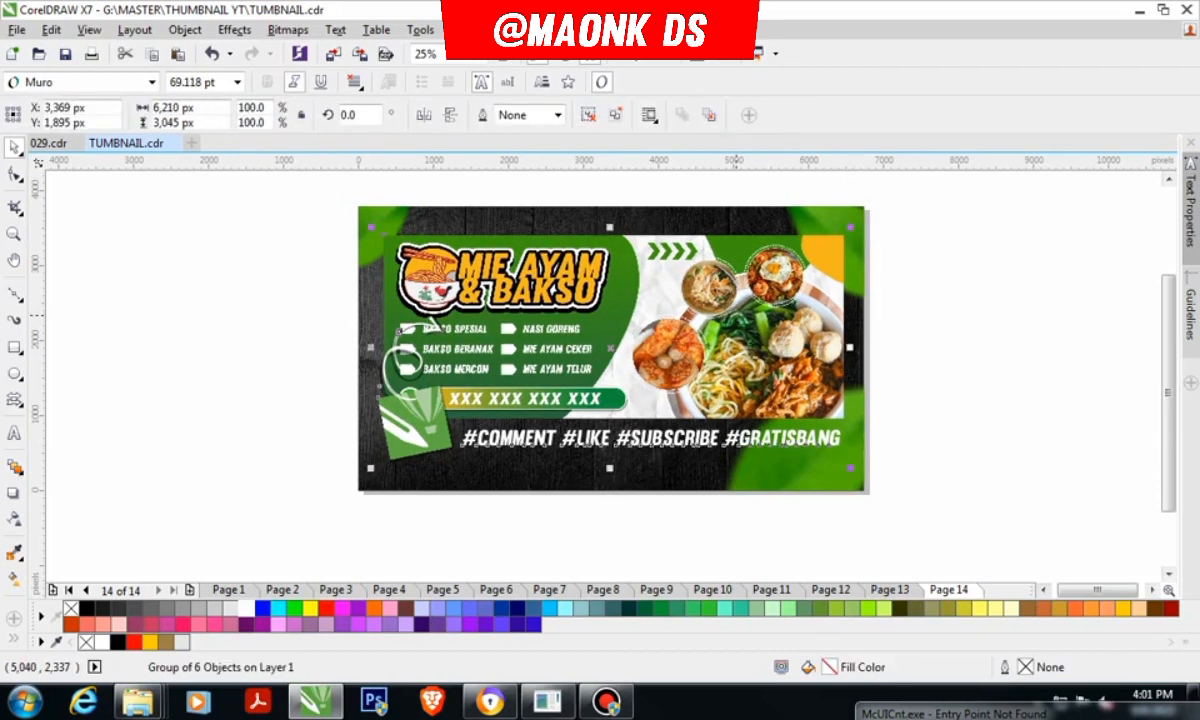
pyautogui.click(904, 289)
pyautogui.click(727, 314)
pyautogui.hotkey('ctrl', 'u')
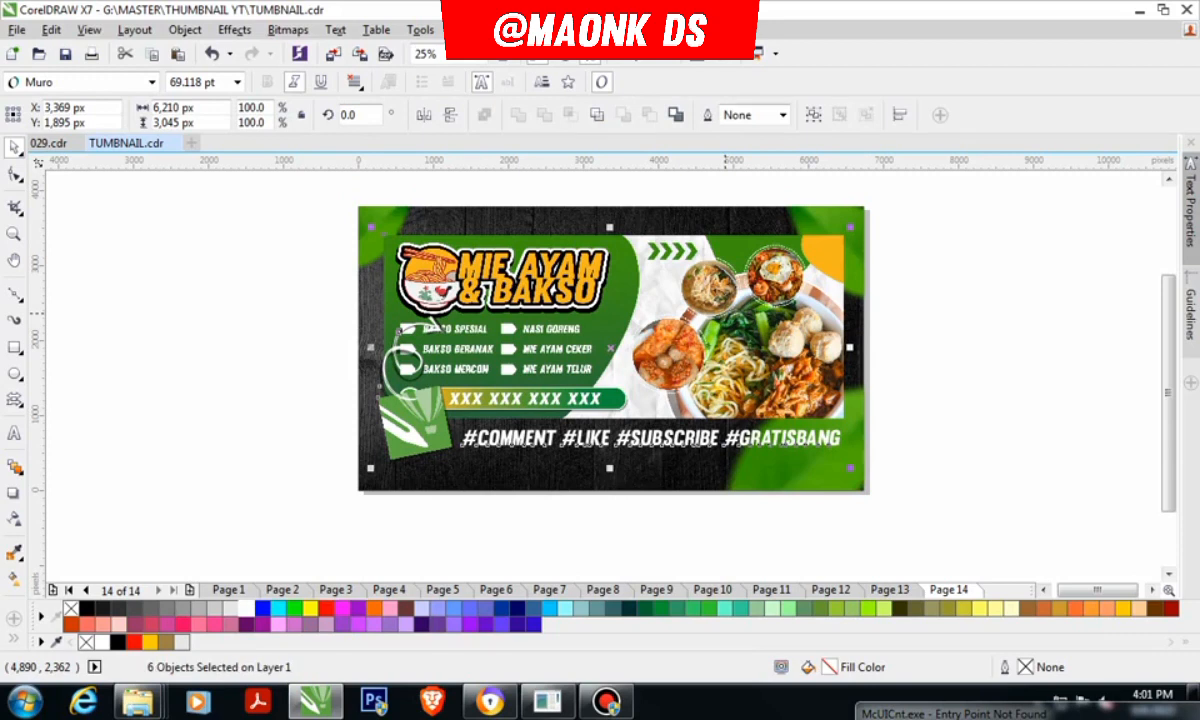
# Step: Apply a drop shadow with the Flat Bottom Right preset to the banner bitmap
pyautogui.click(760, 274)
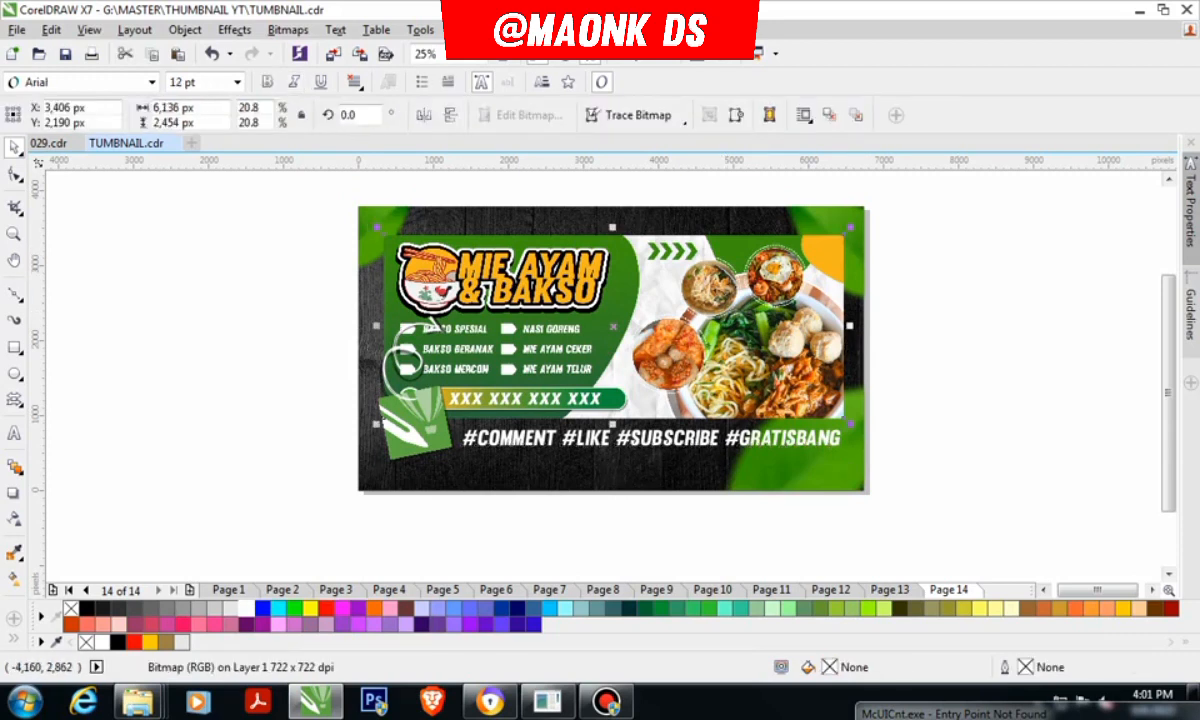
pyautogui.click(13, 492)
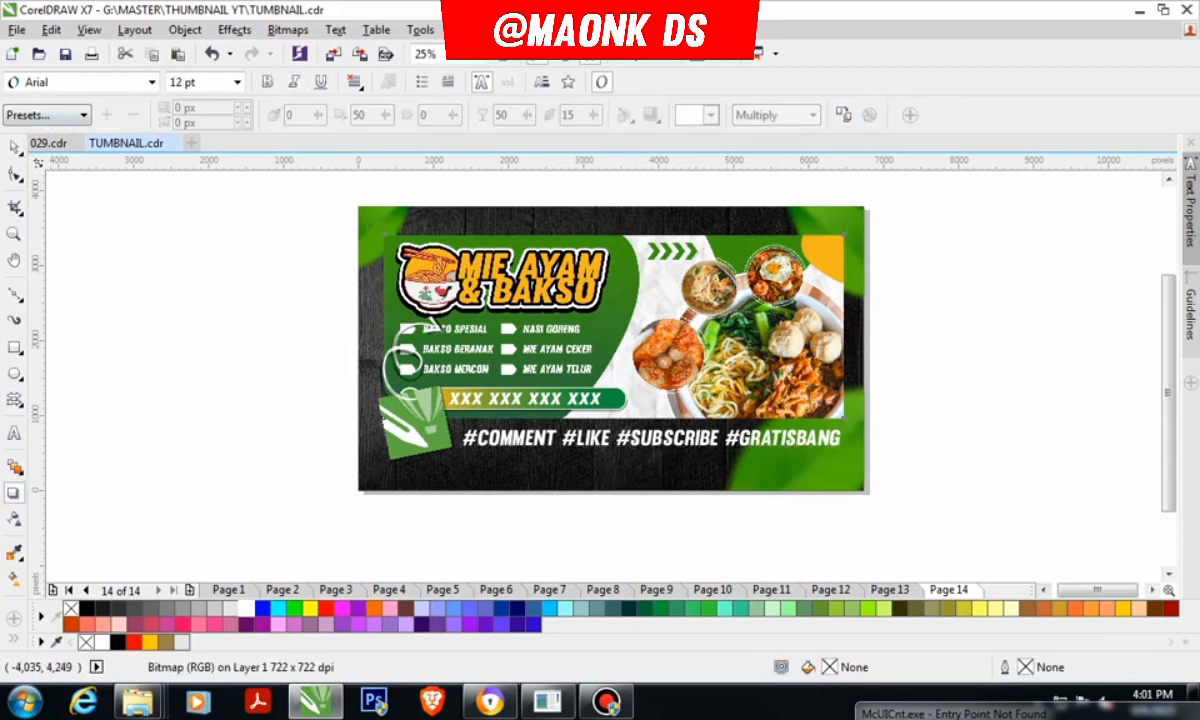
pyautogui.click(47, 114)
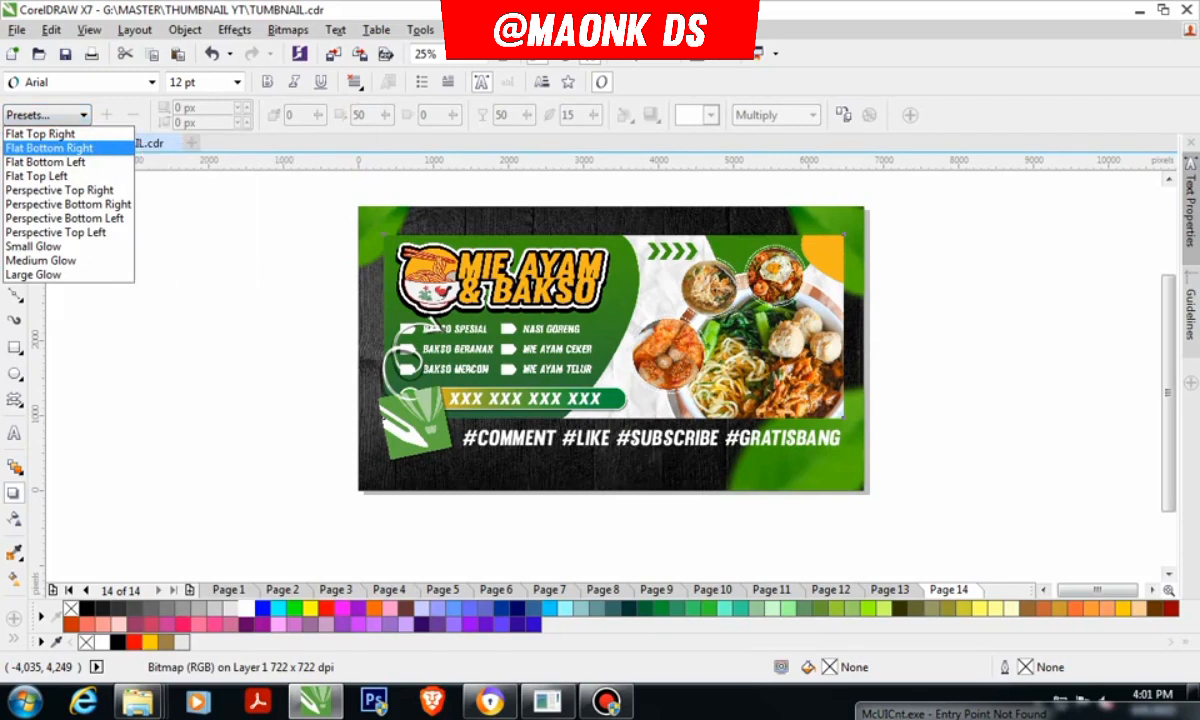
pyautogui.click(48, 147)
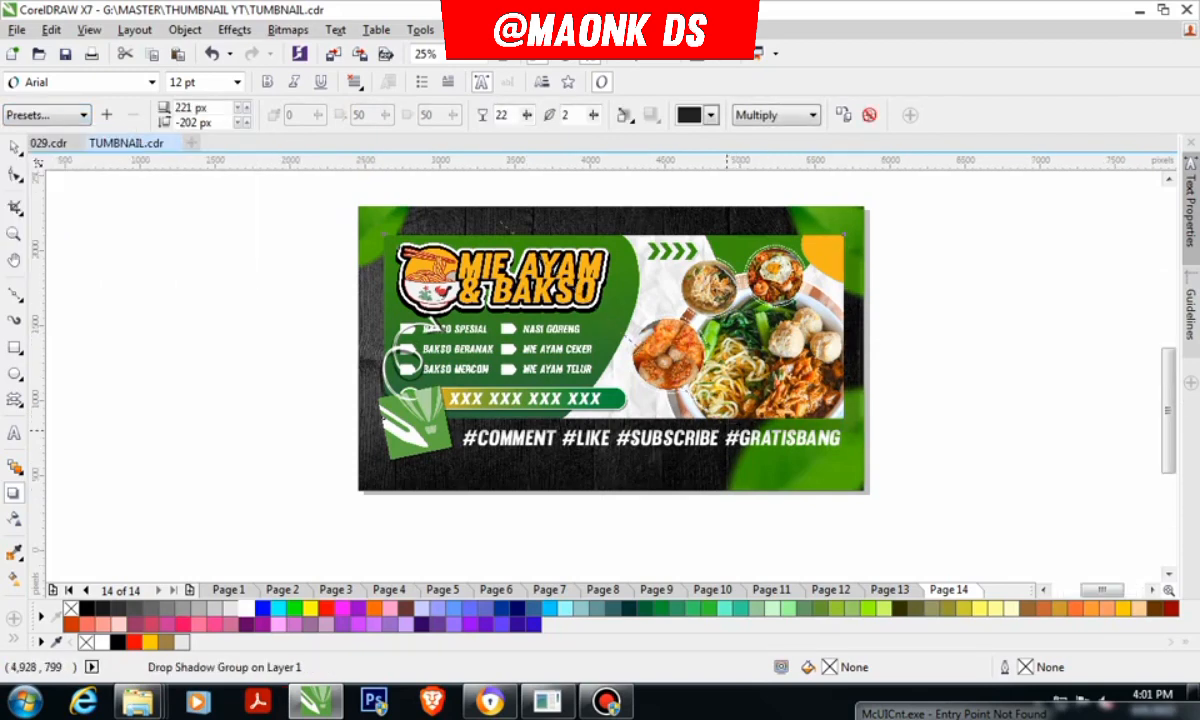
# Step: Bring the banner's drop shadow closer with offsets of about 120 px and -127 px, and set its opacity to about 36
pyautogui.scroll(1, 732, 435)
pyautogui.moveTo(732, 435); pyautogui.dragTo(691, 423)
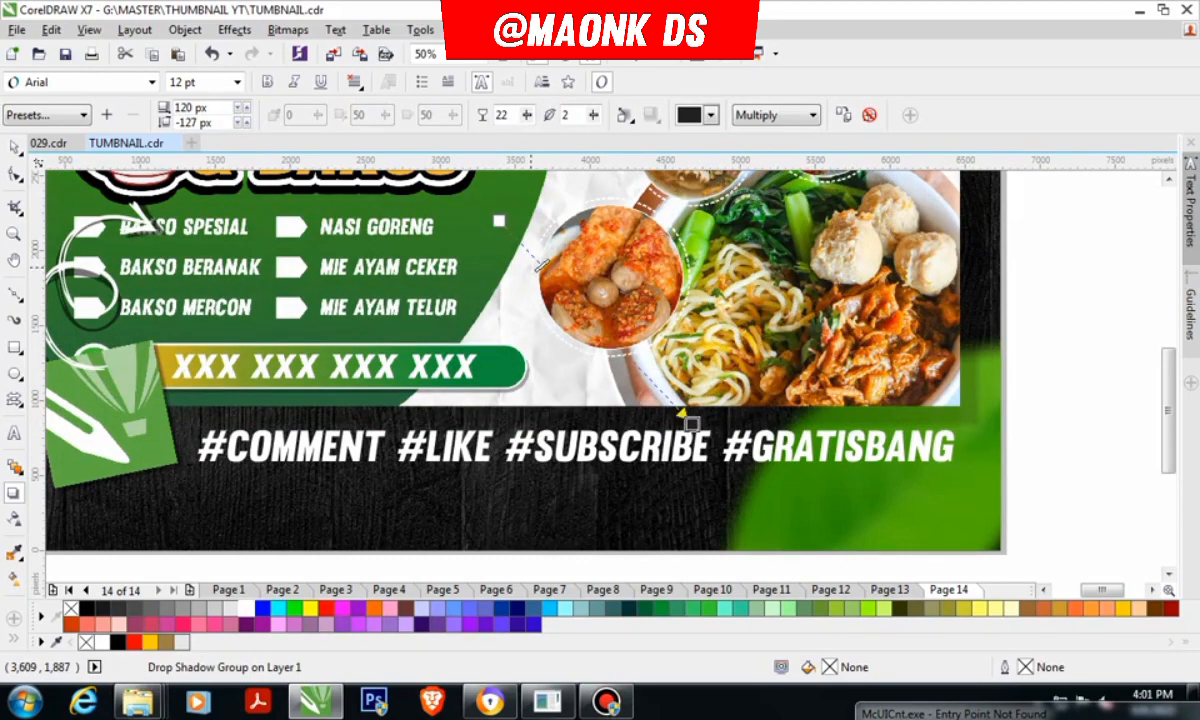
pyautogui.moveTo(540, 265); pyautogui.dragTo(566, 291)
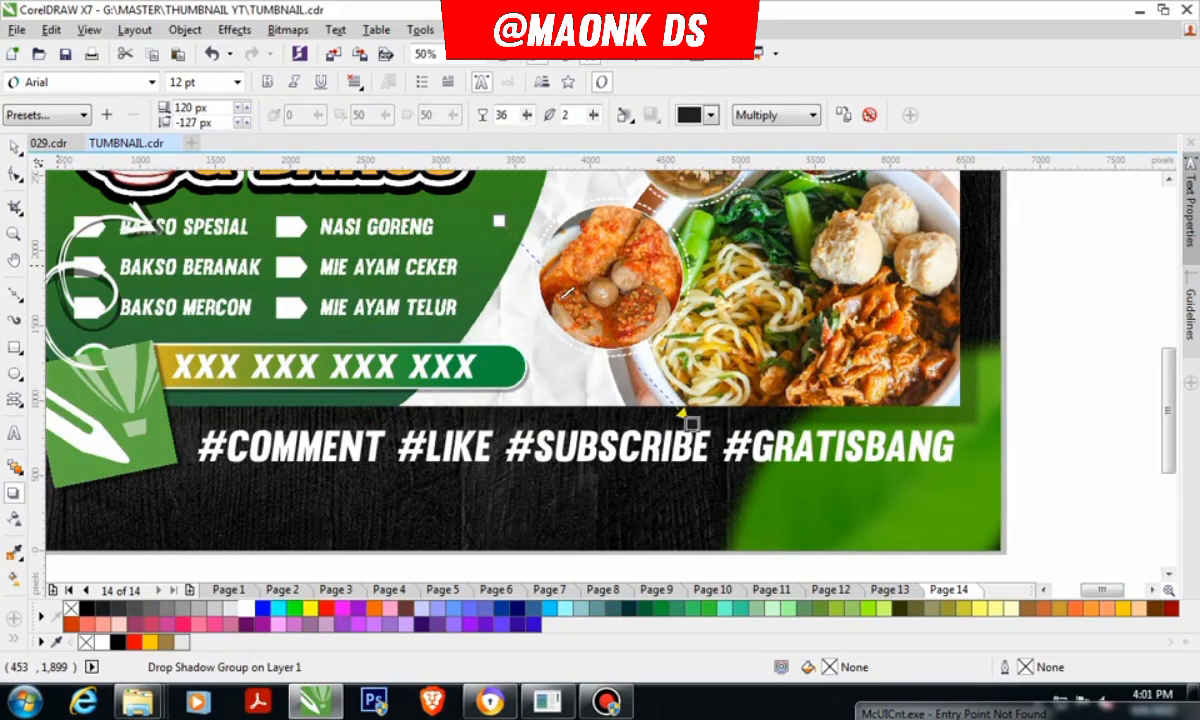
pyautogui.click(15, 147)
pyautogui.scroll(-1, 499, 372)
pyautogui.click(760, 268)
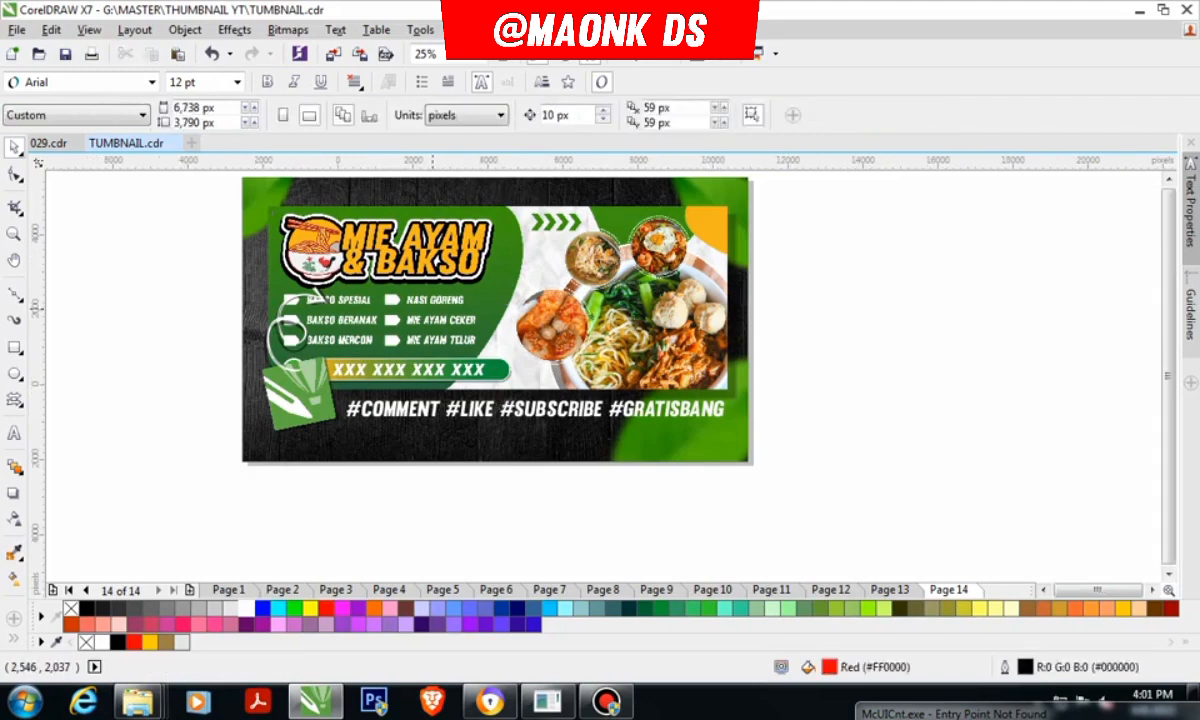
# Step: Group the shadowed banner, white arrow, logo and hashtag text, leaving out the dark wood background
pyautogui.scroll(-1, 432, 309)
pyautogui.scroll(1, 407, 299)
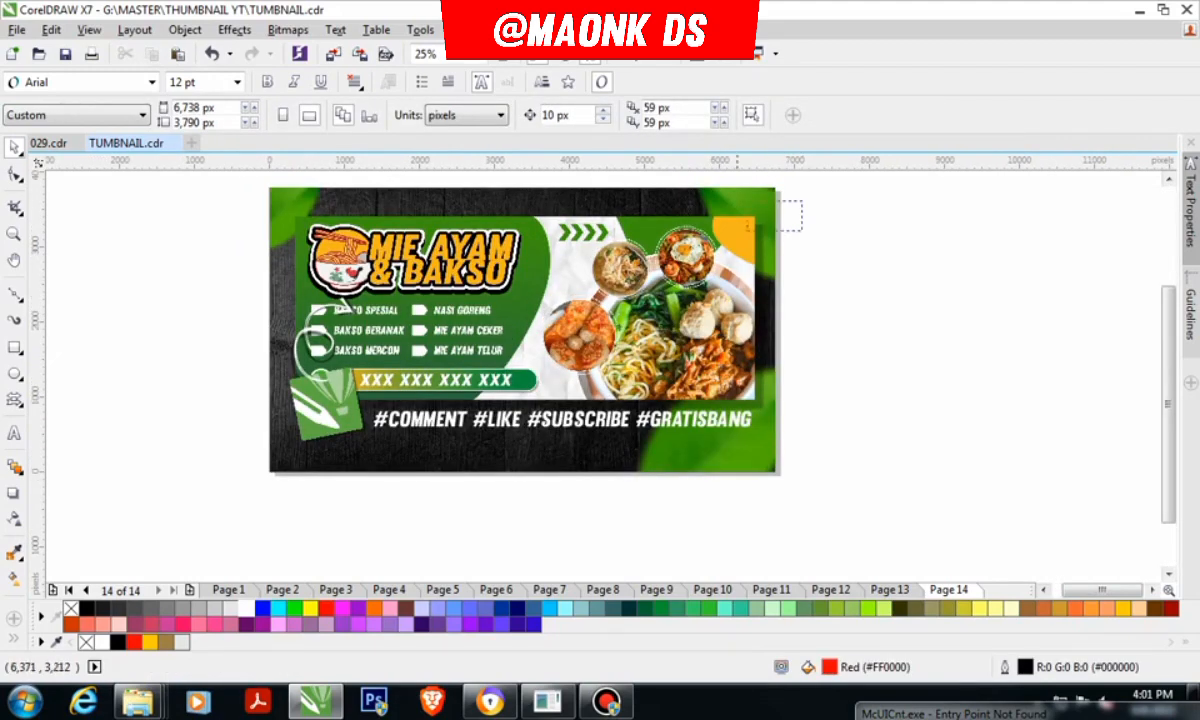
pyautogui.moveTo(778, 231); pyautogui.dragTo(214, 451)
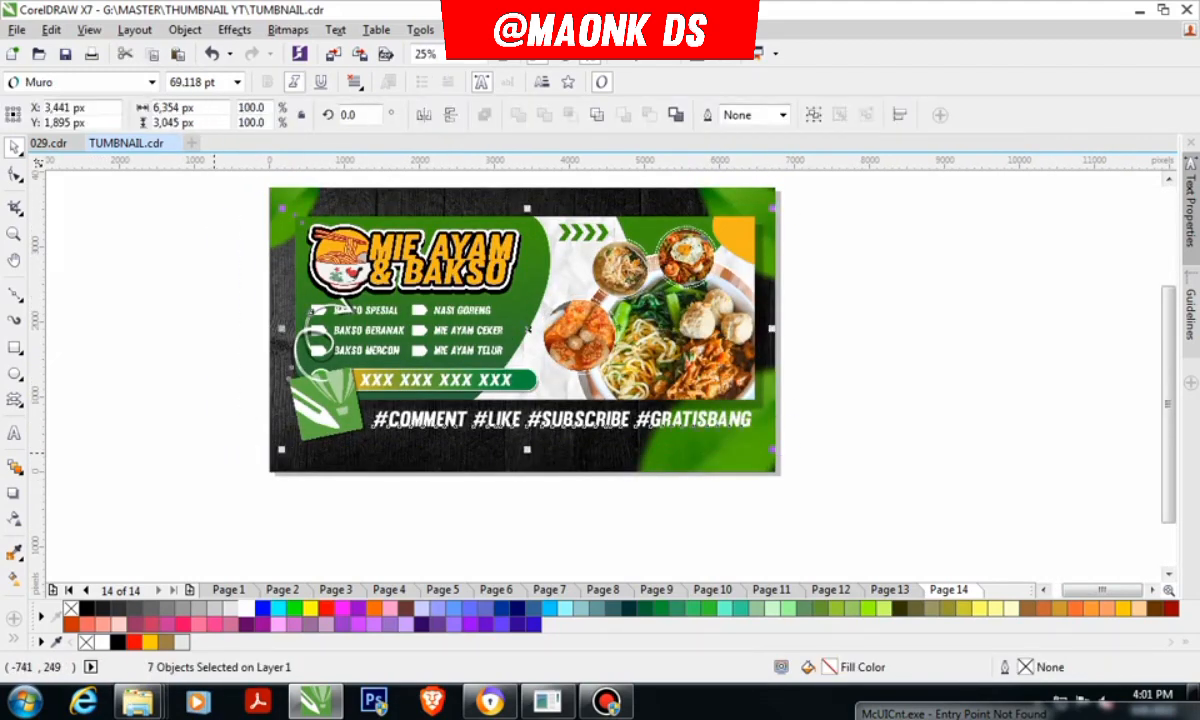
pyautogui.hotkey('ctrl', 'g')
# Step: Try to centre the grouped artwork horizontally on the page
pyautogui.moveTo(529, 327); pyautogui.dragTo(522, 327)
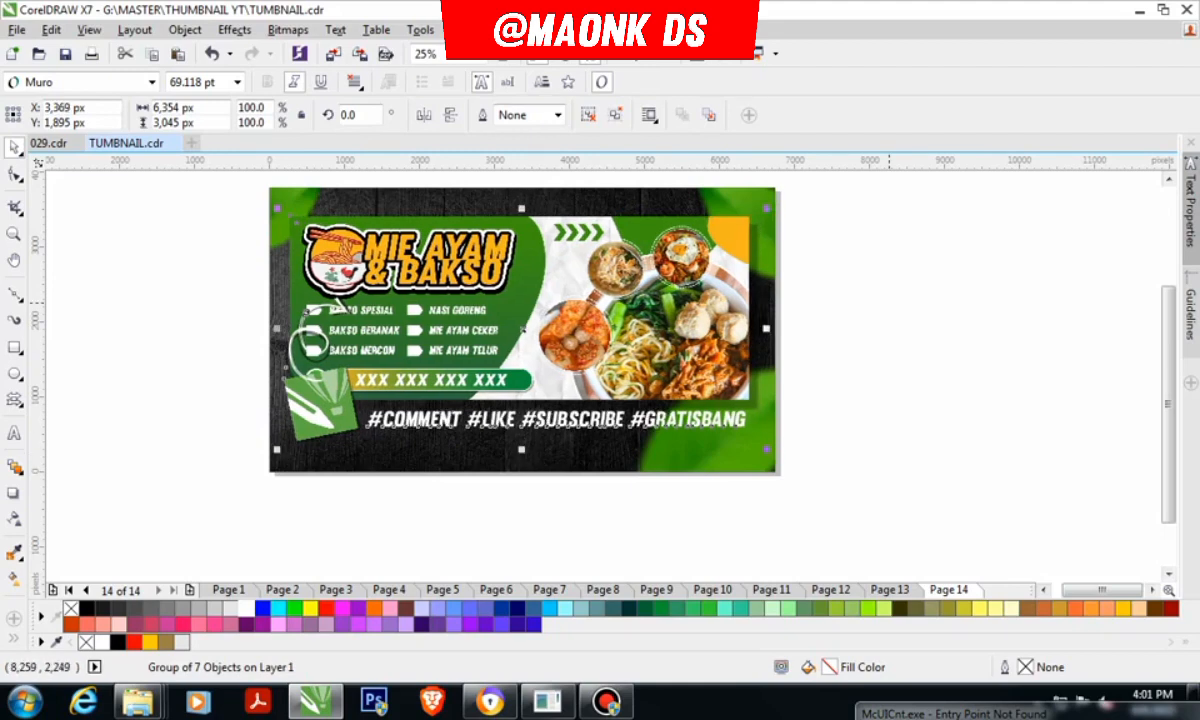
pyautogui.hotkey('ctrl', 'z')
pyautogui.click(792, 229)
# Step: Examine the whole thumbnail's layout, including the margins around the grouped artwork
pyautogui.scroll(-1, 791, 230)
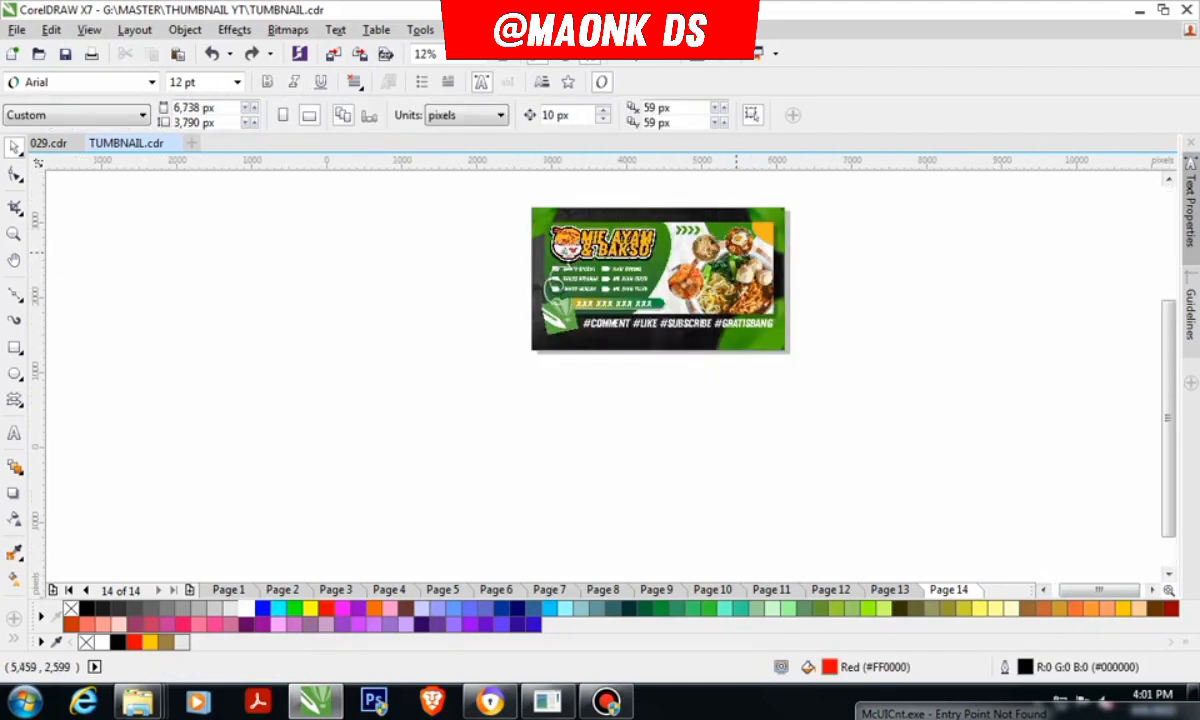
pyautogui.scroll(1, 736, 252)
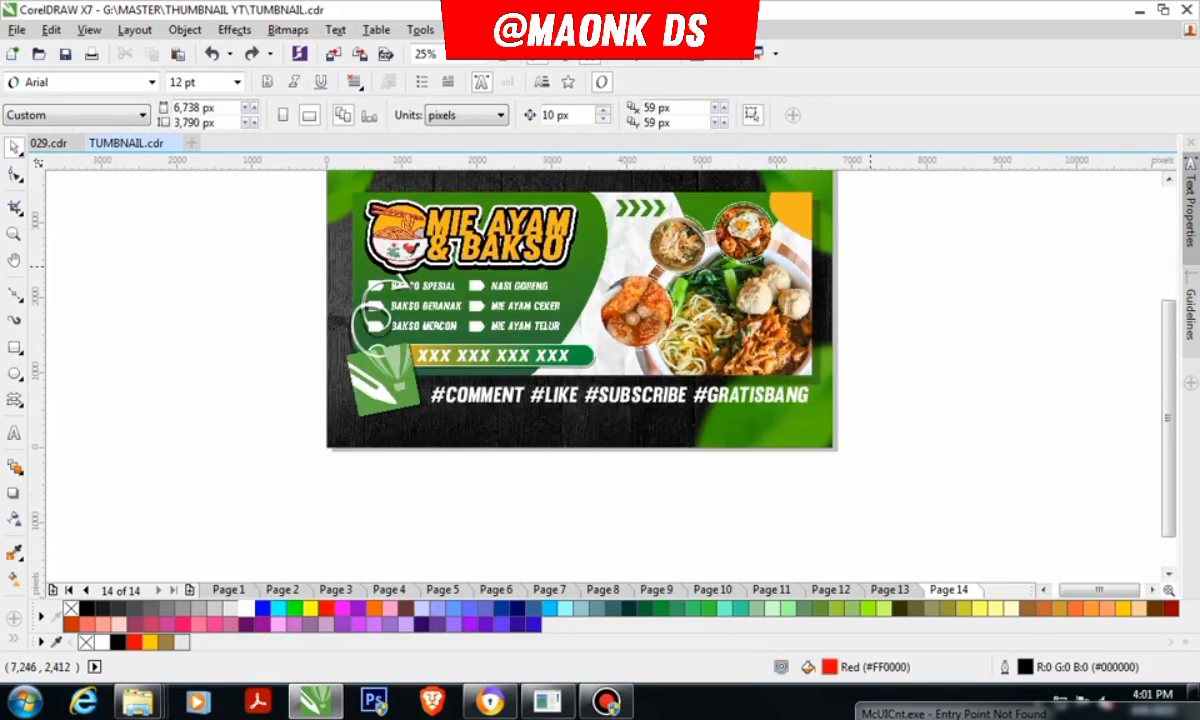
pyautogui.scroll(-1, 475, 309)
pyautogui.scroll(1, 602, 232)
pyautogui.moveTo(737, 230); pyautogui.dragTo(162, 530)
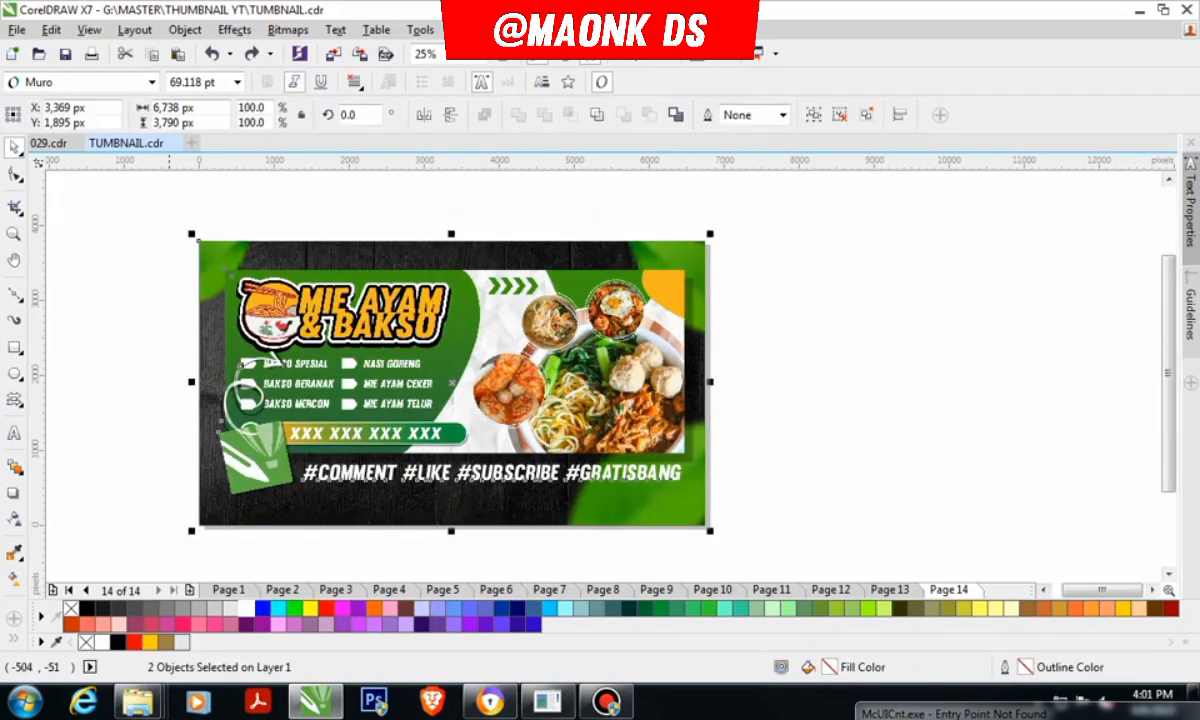
pyautogui.click(426, 54)
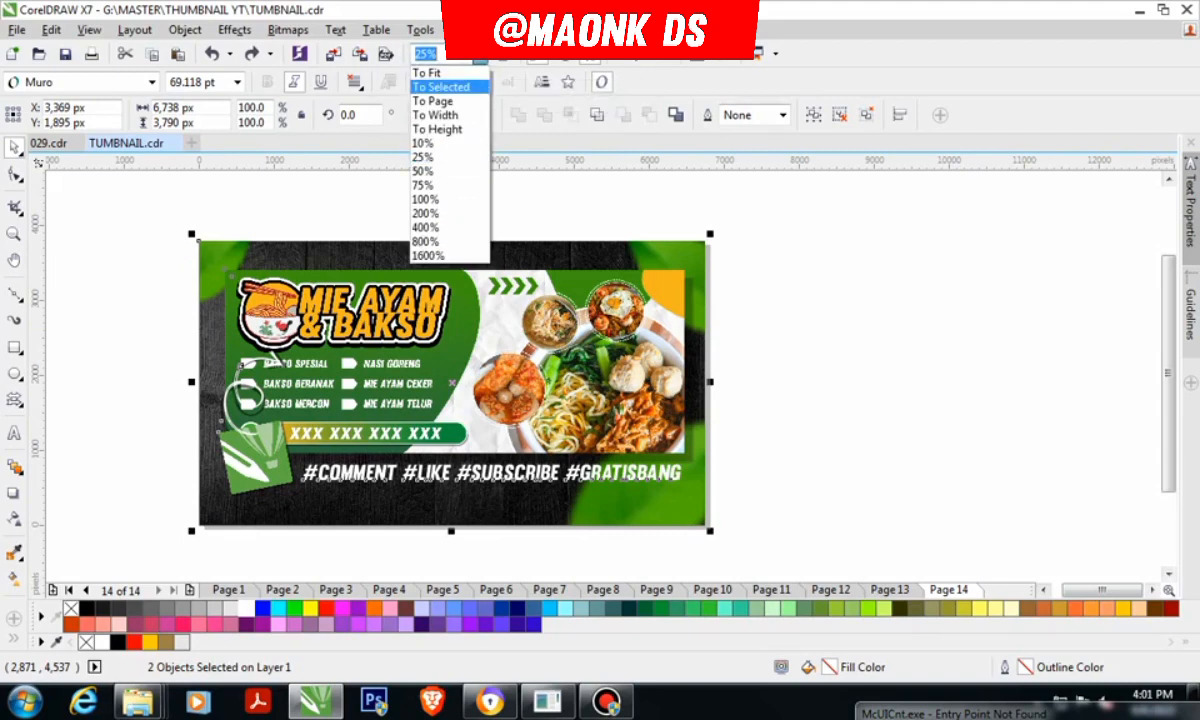
pyautogui.click(440, 87)
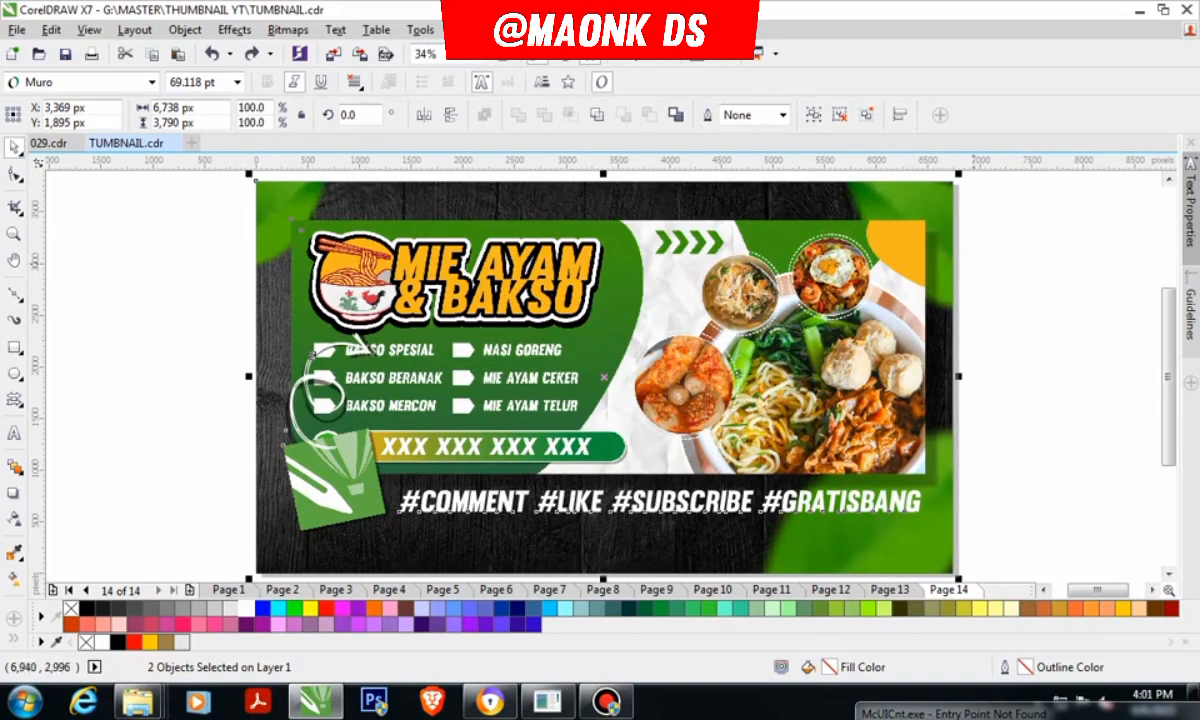
pyautogui.click(955, 261)
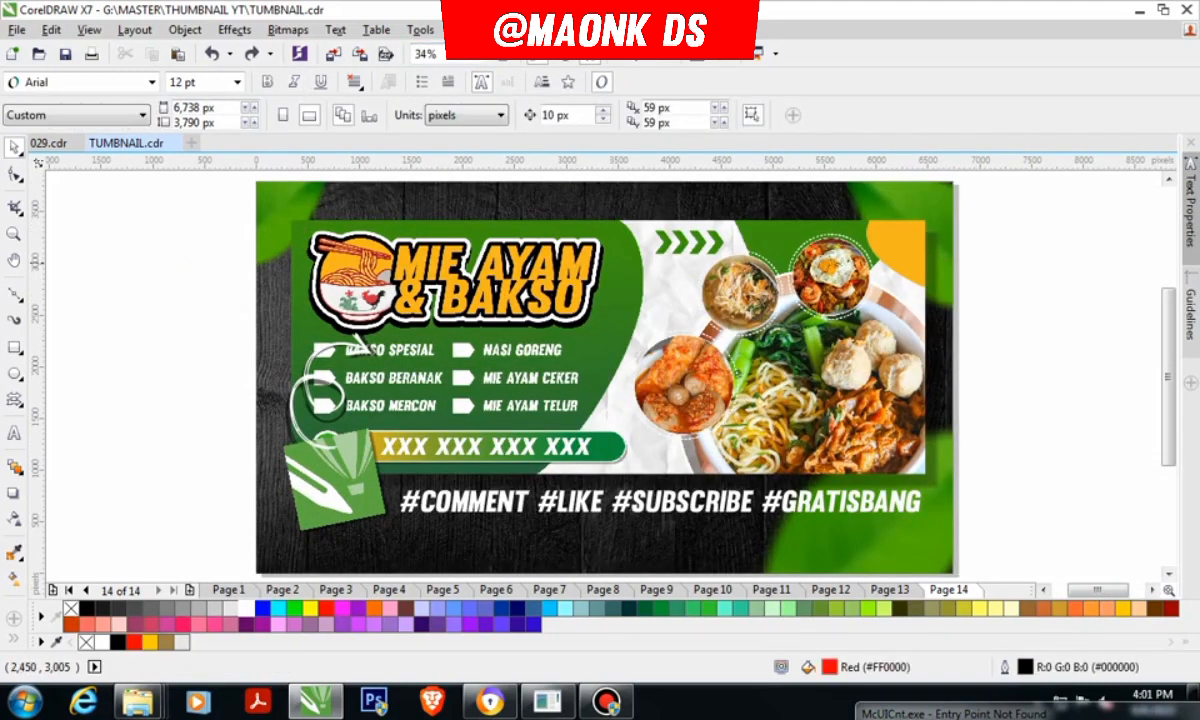
# Step: Move the grouped artwork straight up on the background to a Y position of about 2,112 px
pyautogui.scroll(-2, 503, 205)
pyautogui.click(563, 324)
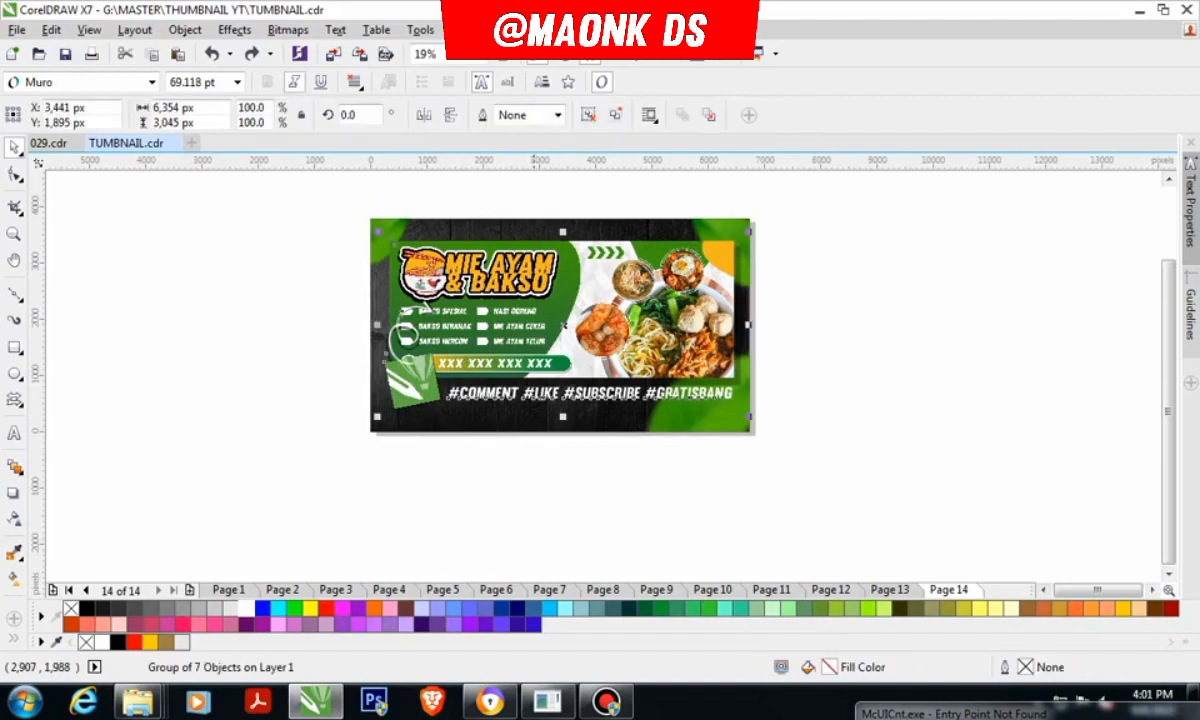
pyautogui.scroll(2, 565, 324)
pyautogui.moveTo(565, 324); pyautogui.dragTo(565, 302)
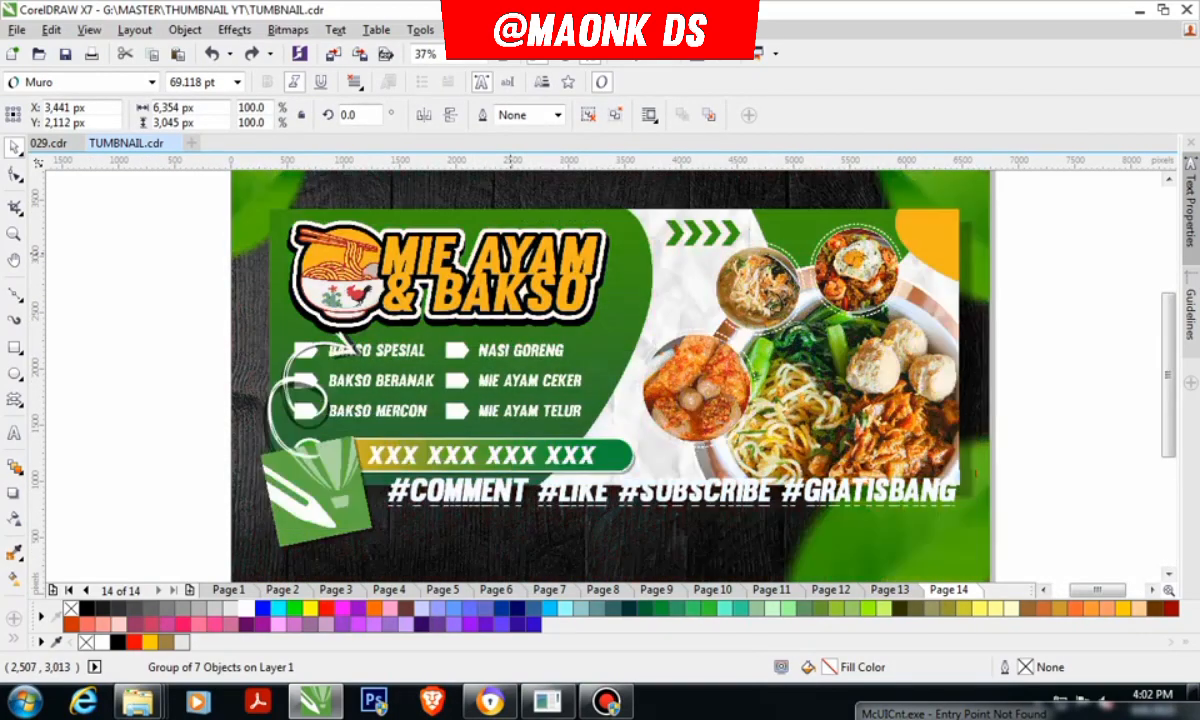
# Step: Ungroup the arranged artwork and break the hashtag text so that #SUBSCRIBE #GRATISBANG sits on a second line
pyautogui.scroll(-2, 565, 303)
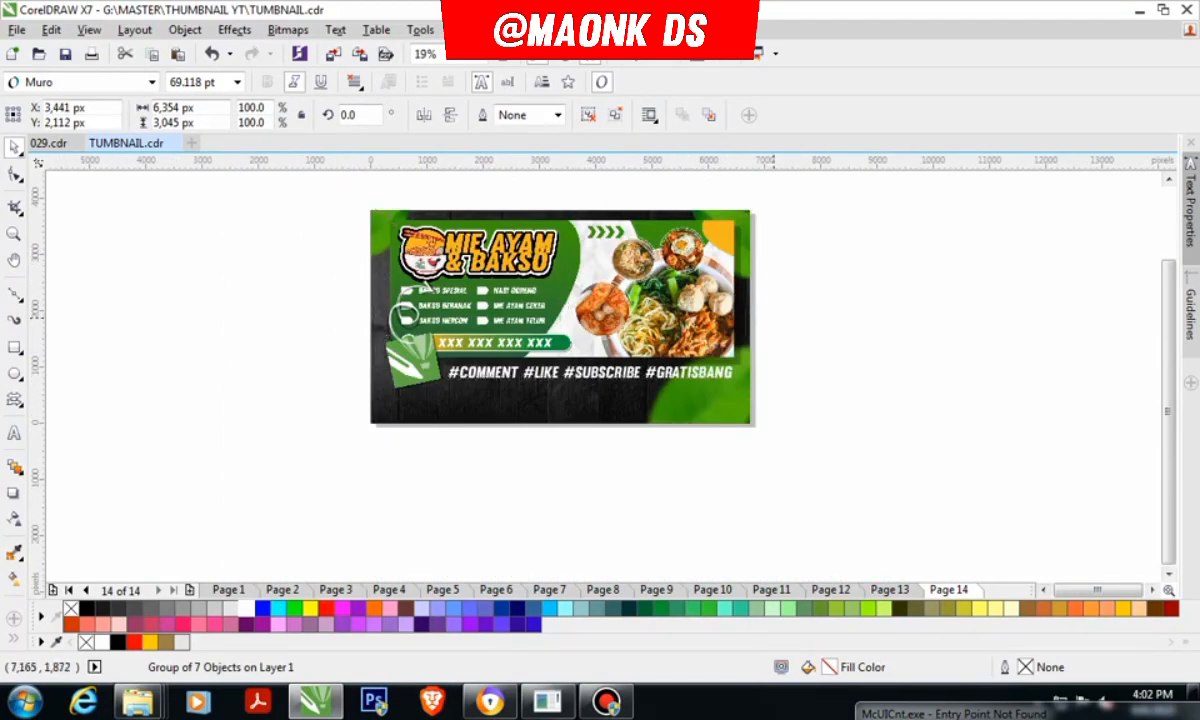
pyautogui.hotkey('ctrl', 'u')
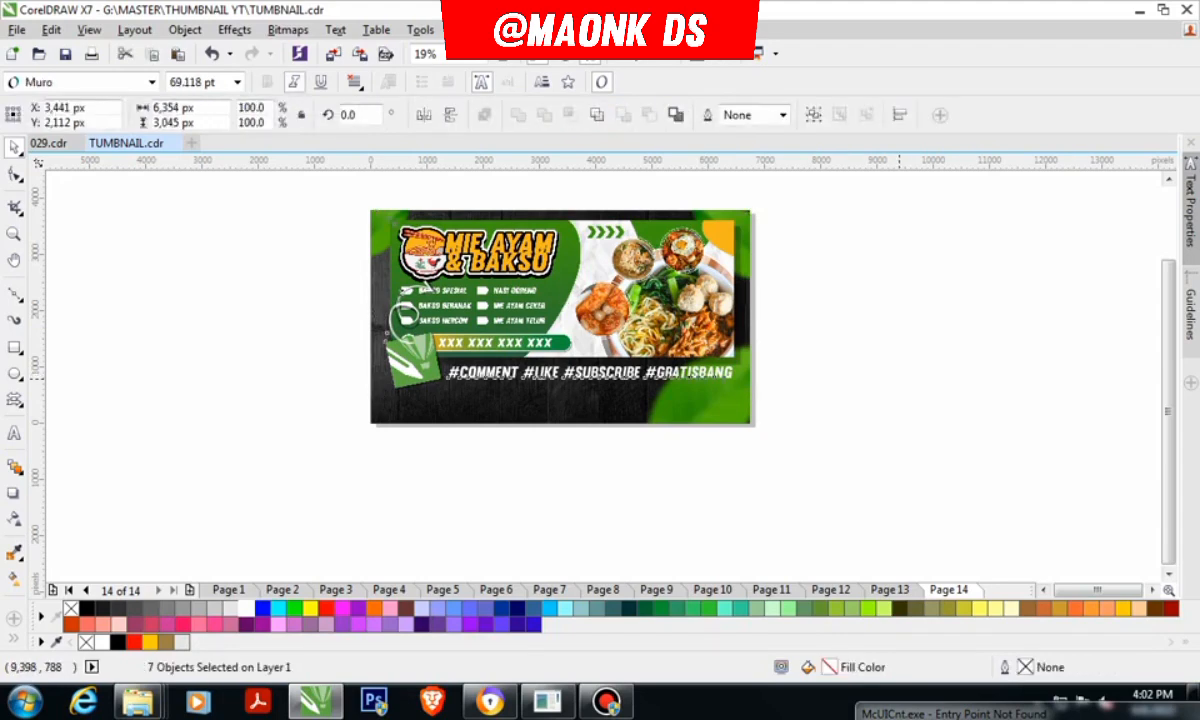
pyautogui.press('Escape')
pyautogui.click(719, 372)
pyautogui.scroll(2, 719, 372)
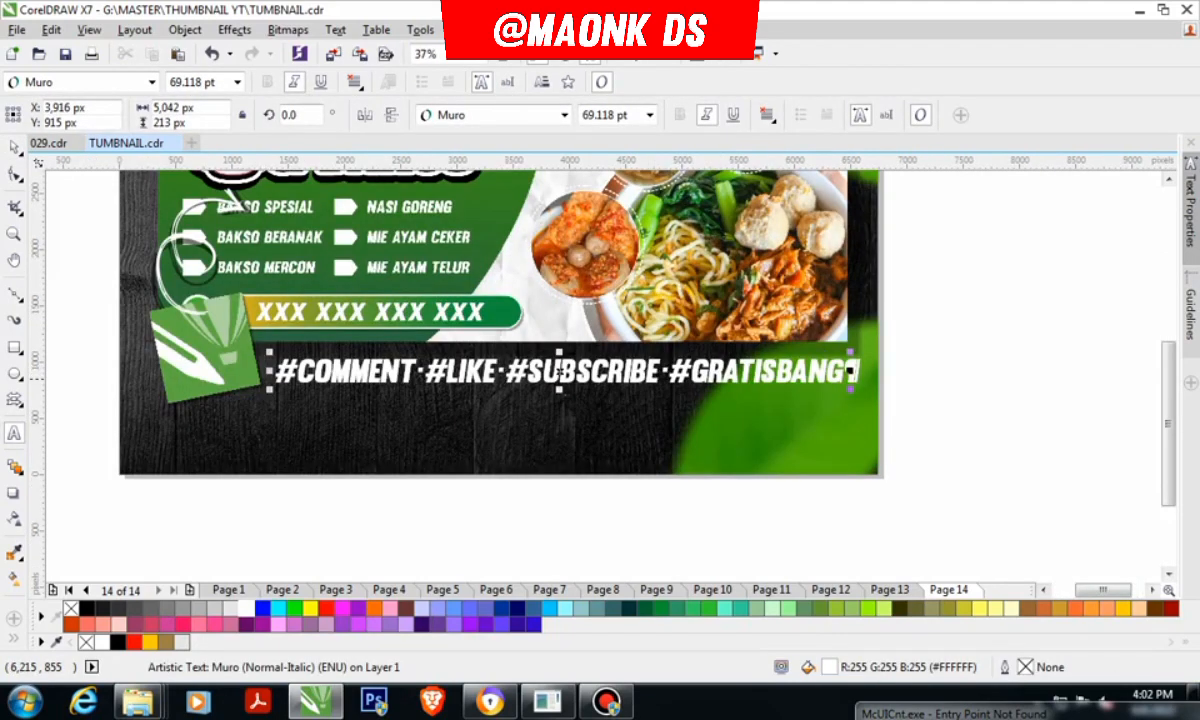
pyautogui.click(505, 372)
pyautogui.press('BackSpace')
pyautogui.press('Return')
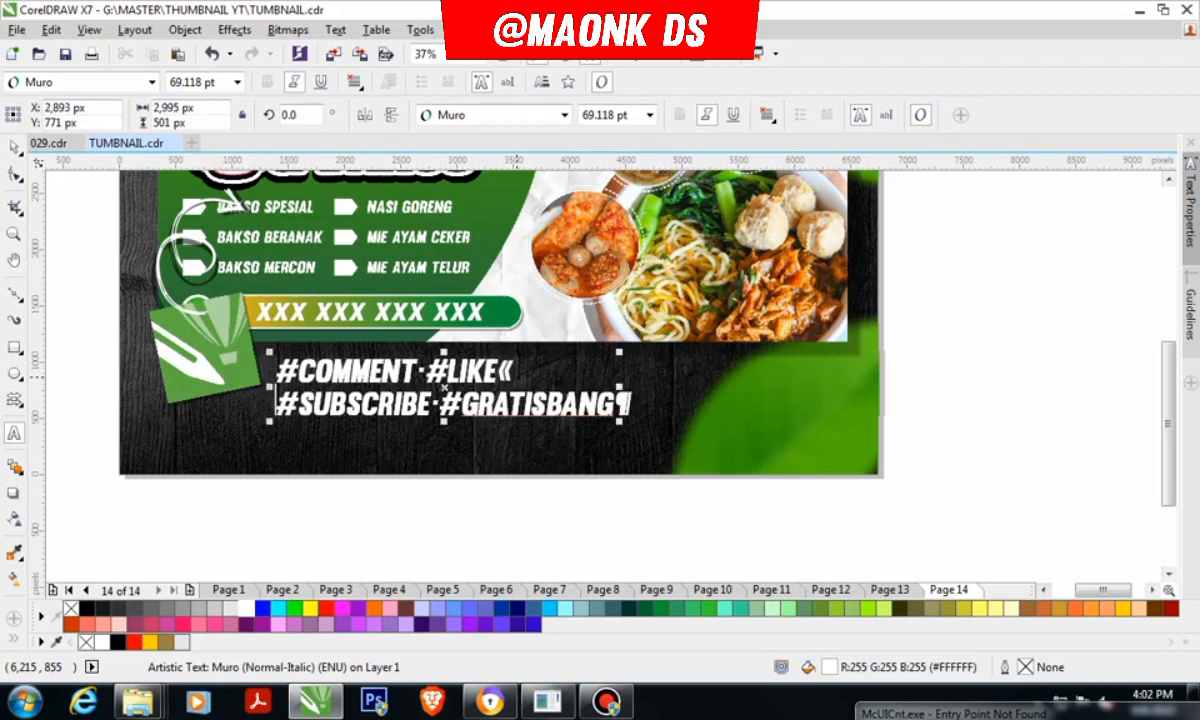
# Step: Enlarge the two-line hashtag text to about 103 pt and shift it right beneath the banner
pyautogui.hotkey('ctrl', 'space')
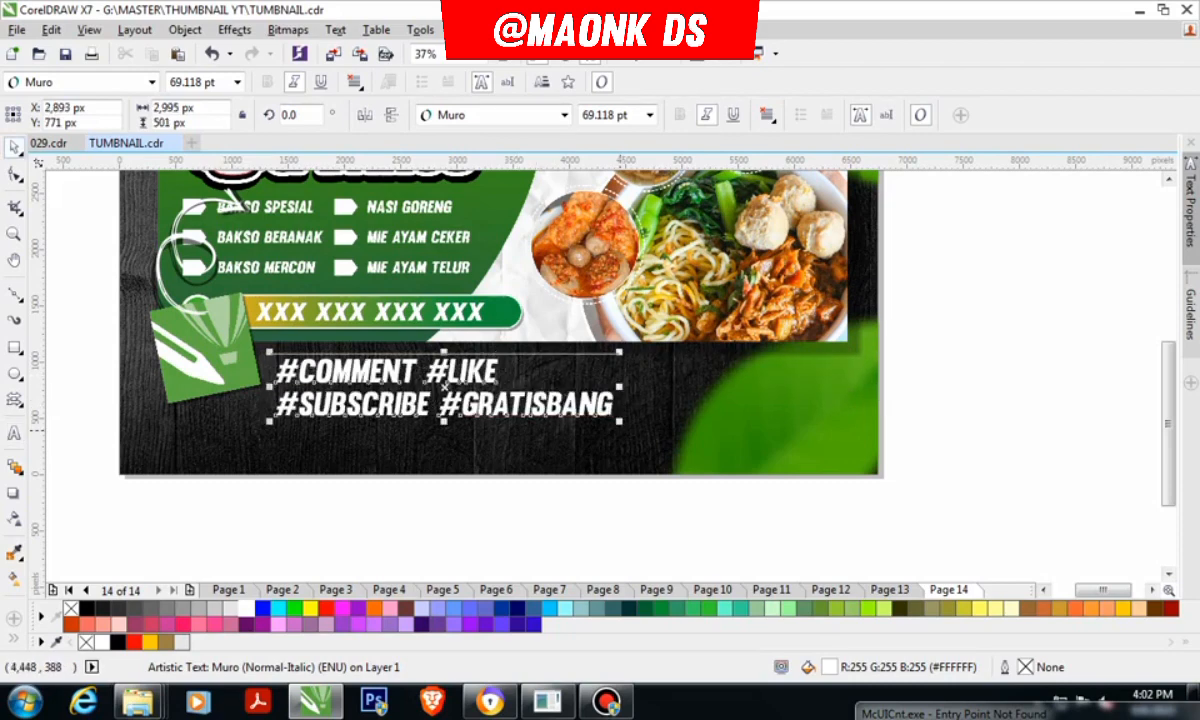
pyautogui.moveTo(620, 421); pyautogui.dragTo(787, 450)
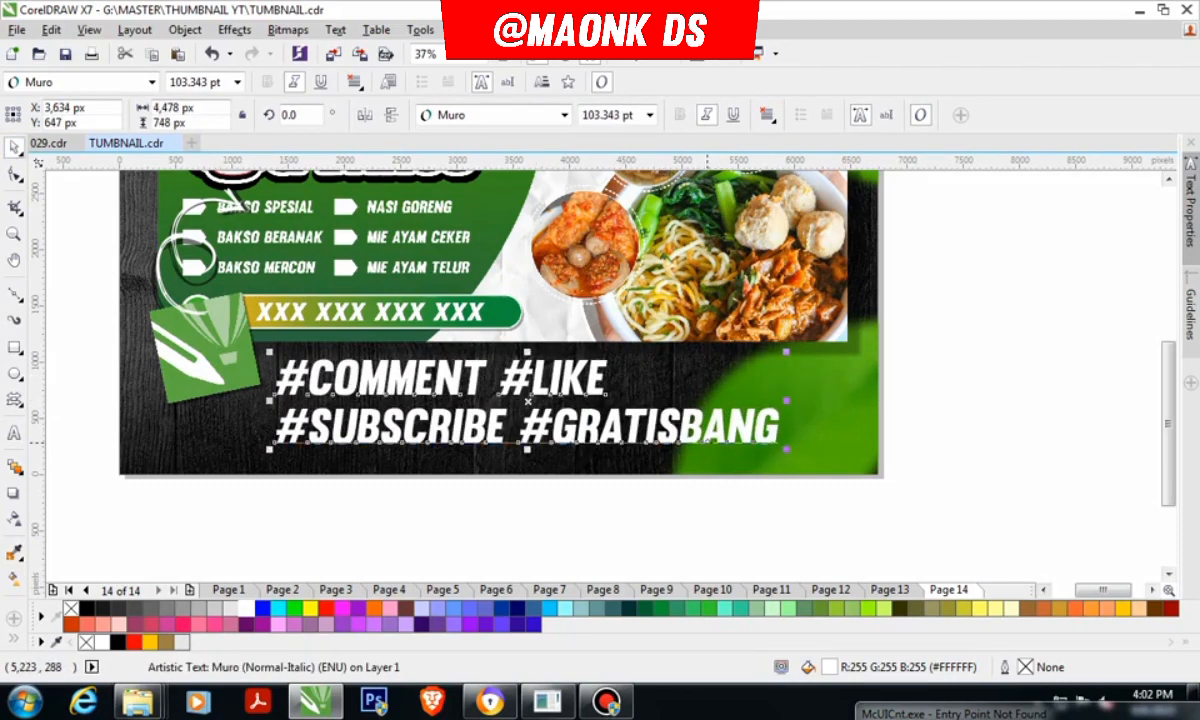
pyautogui.moveTo(698, 426); pyautogui.dragTo(751, 427)
# Step: Enlarge the tilted logo and the curved white arrow together to fill the space beside the hashtag text
pyautogui.click(240, 332)
pyautogui.scroll(-1, 325, 362)
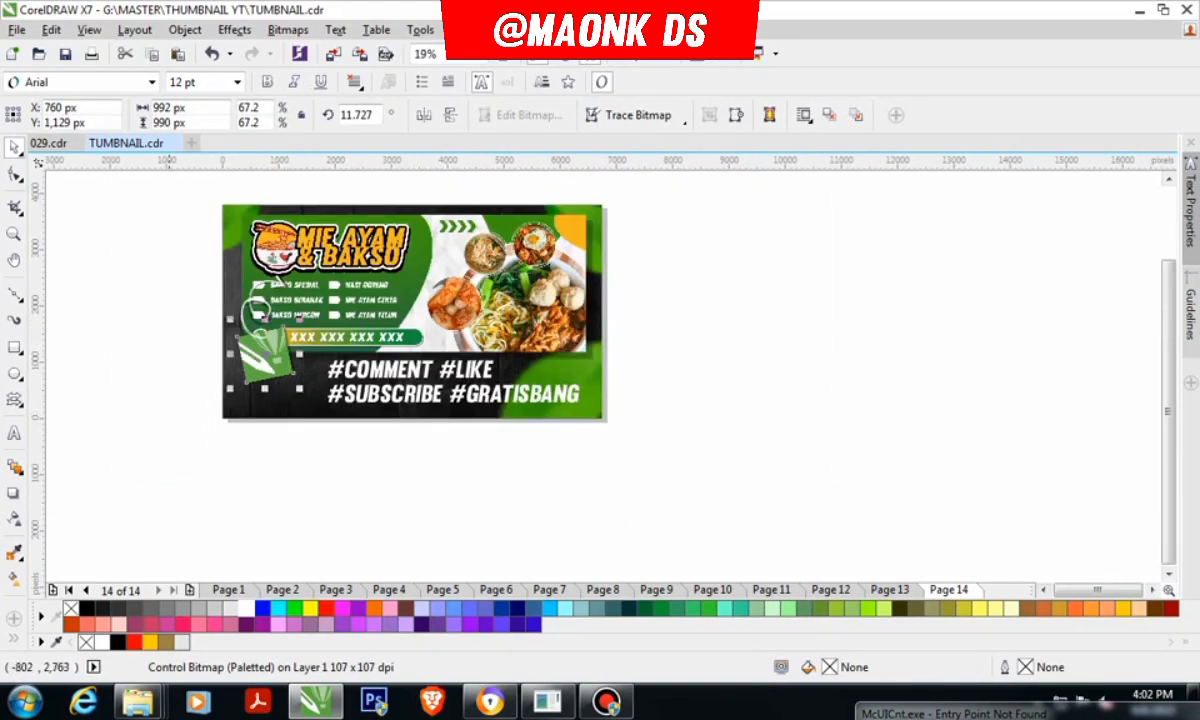
pyautogui.moveTo(158, 239); pyautogui.dragTo(354, 436)
pyautogui.scroll(1, 290, 380)
pyautogui.moveTo(279, 358); pyautogui.dragTo(303, 375)
pyautogui.scroll(-1, 304, 382)
pyautogui.click(306, 446)
# Step: Rotate the curved white arrow slightly and move it left towards the banner's left edge
pyautogui.moveTo(152, 224); pyautogui.dragTo(336, 386)
pyautogui.scroll(1, 281, 303)
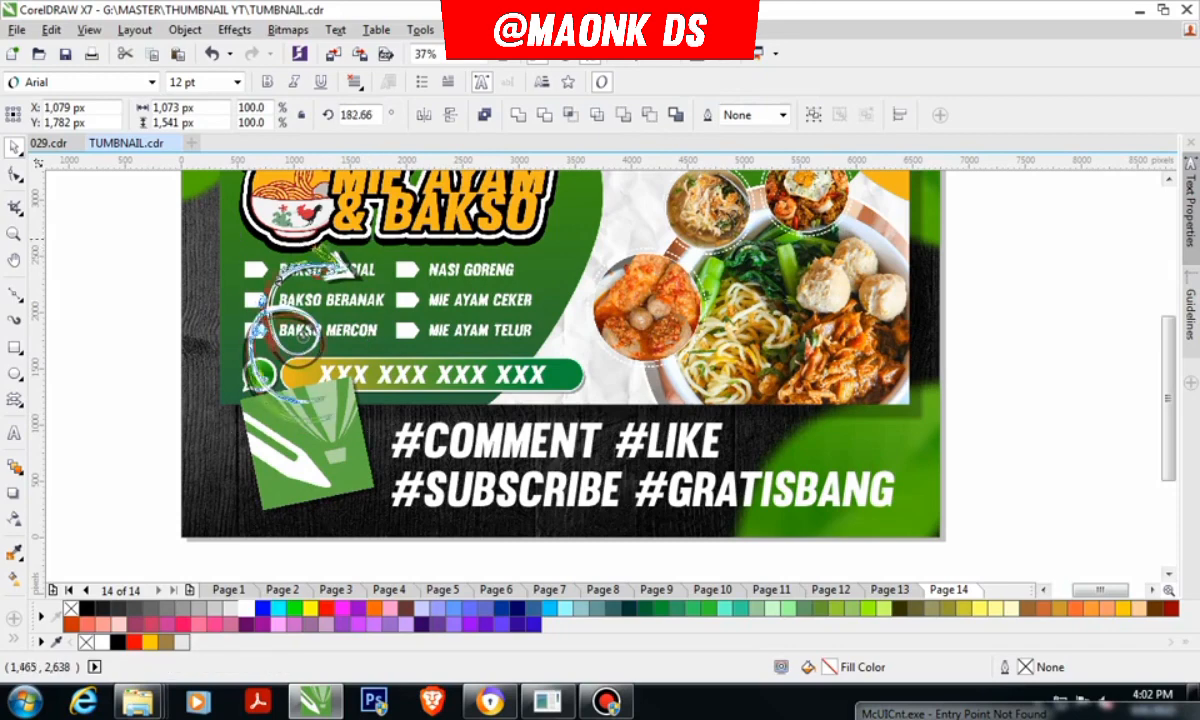
pyautogui.moveTo(346, 240); pyautogui.dragTo(314, 223)
pyautogui.moveTo(315, 338); pyautogui.dragTo(269, 354)
pyautogui.scroll(-1, 269, 354)
pyautogui.click(190, 348)
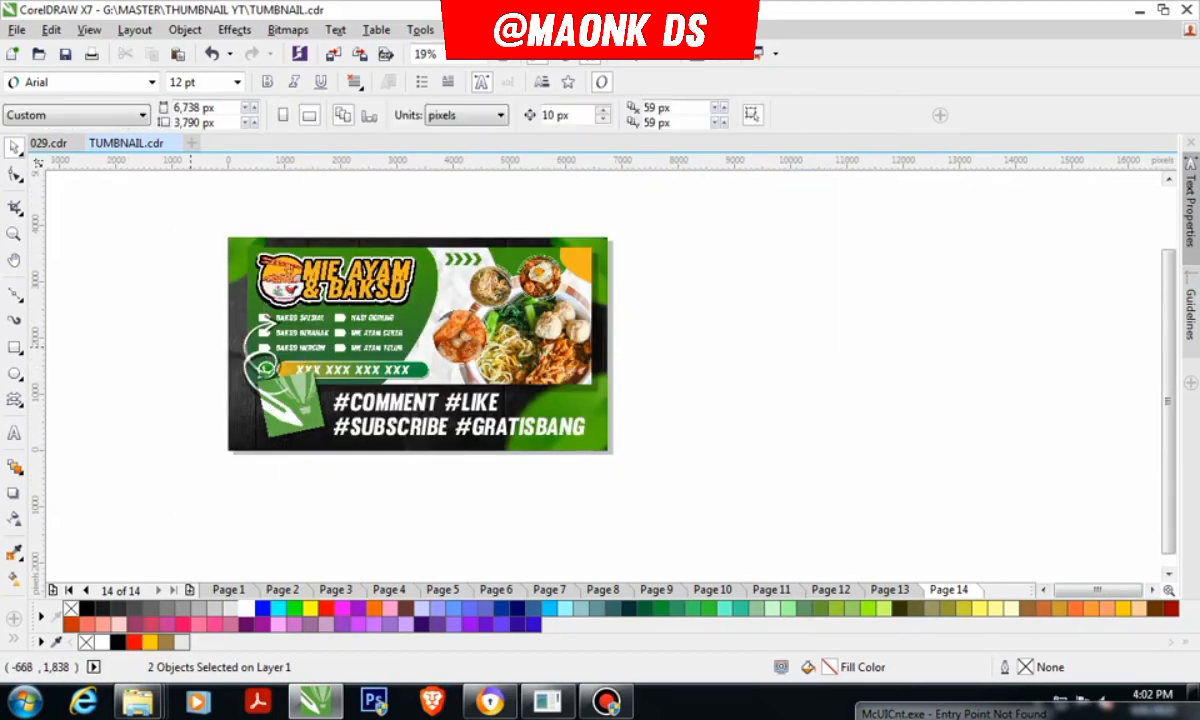
# Step: Scale the tilted logo up to about 1,250 px wide
pyautogui.scroll(1, 232, 389)
pyautogui.moveTo(326, 436); pyautogui.dragTo(346, 416)
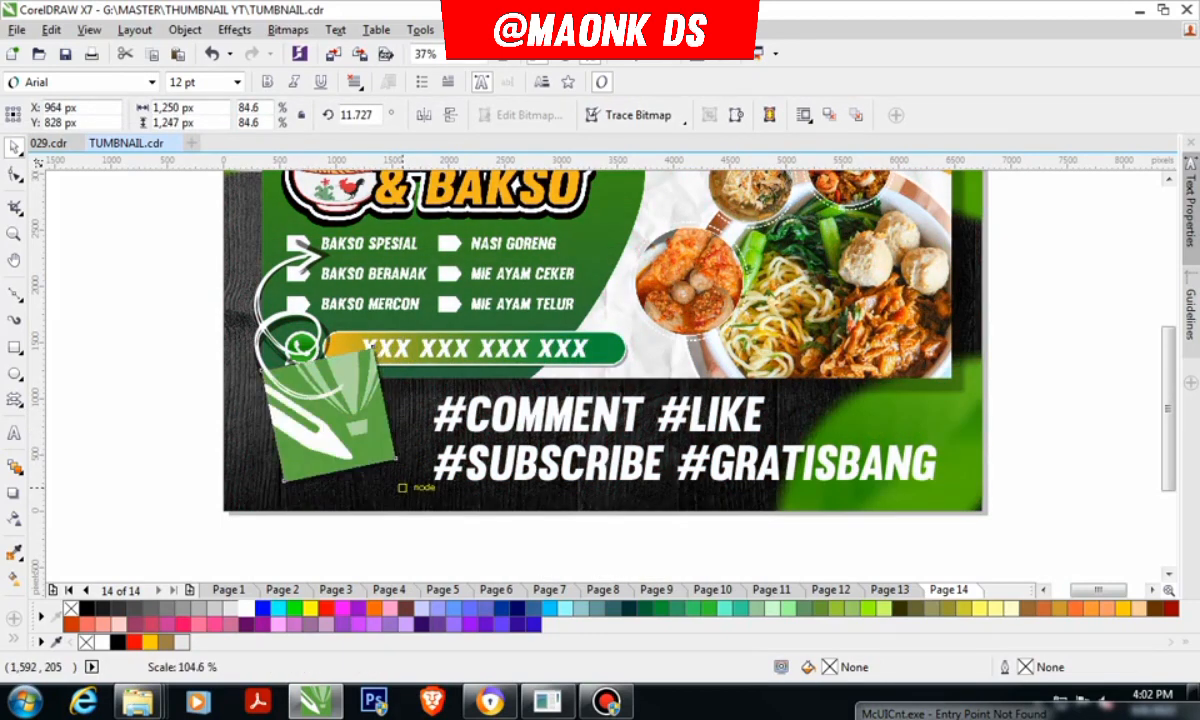
pyautogui.scroll(-1, 396, 477)
pyautogui.press('Escape')
# Step: Group the banner, curved arrow, logo and hashtag text without the wood background and centre the group on the page
pyautogui.moveTo(761, 248); pyautogui.dragTo(282, 505)
pyautogui.moveTo(309, 258); pyautogui.dragTo(690, 494)
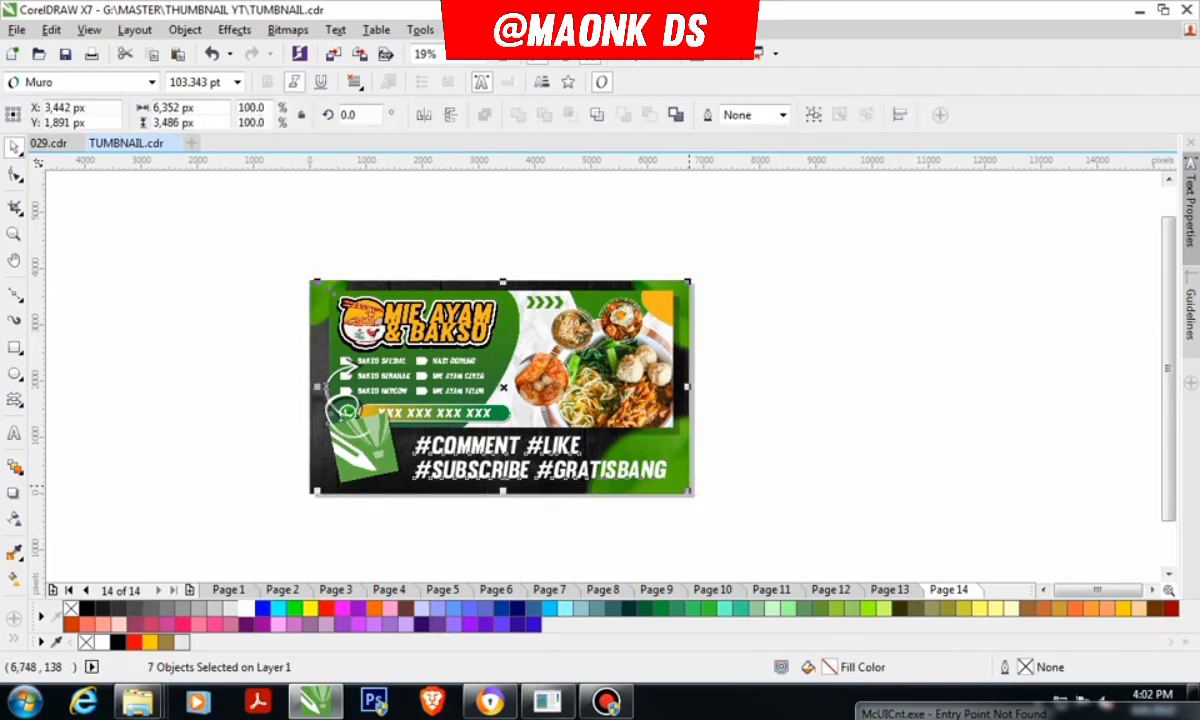
pyautogui.hotkey('ctrl', 'g')
pyautogui.press('p')
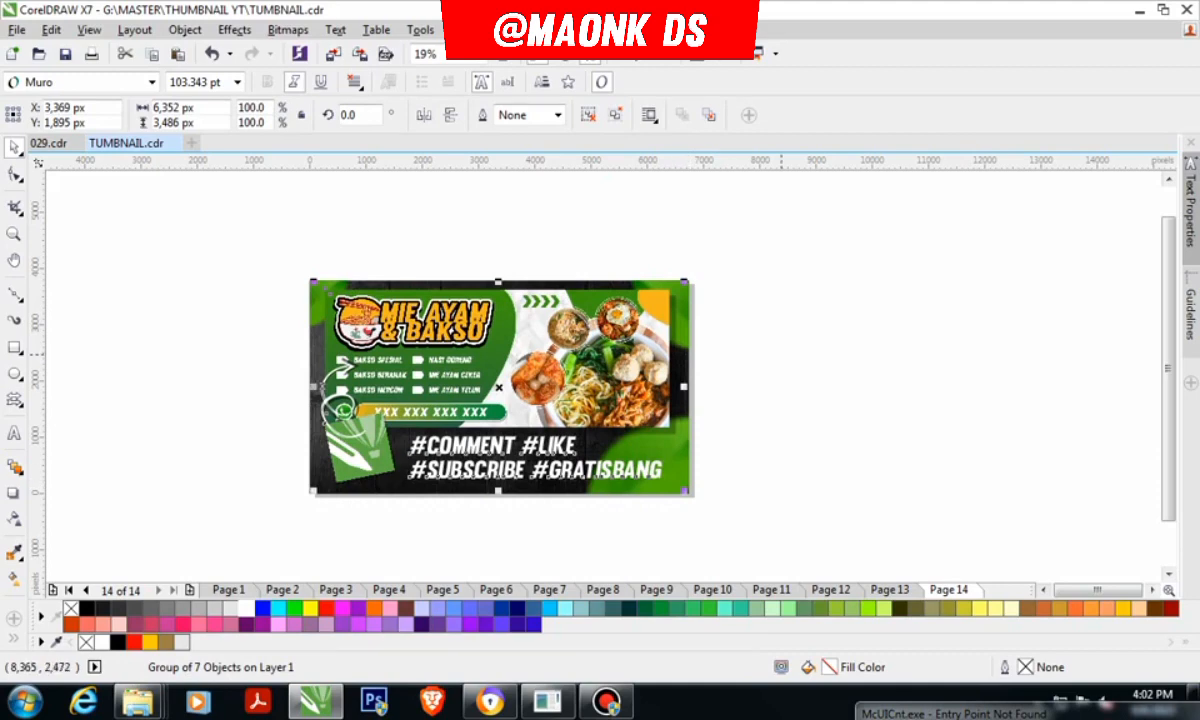
# Step: Examine the centred layout, checking the banner margins and the spacing of the hashtag lines beside the logo
pyautogui.click(762, 356)
pyautogui.click(600, 363)
pyautogui.scroll(2, 477, 457)
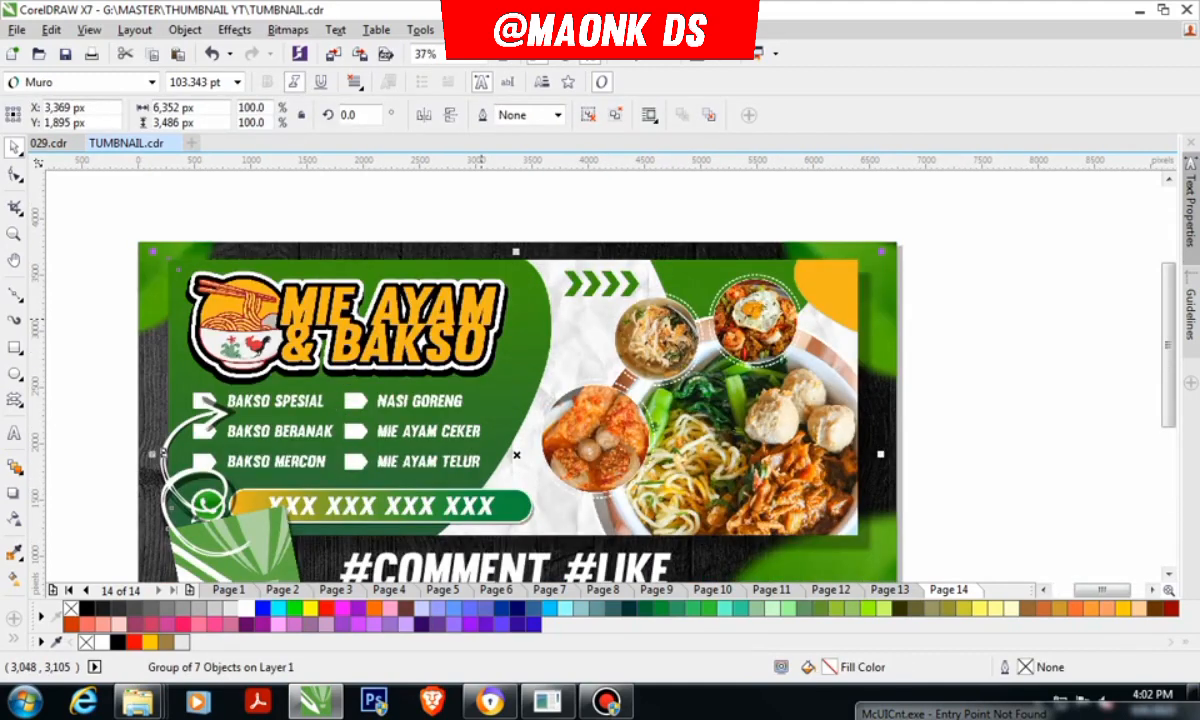
pyautogui.scroll(-2, 523, 365)
pyautogui.scroll(2, 443, 500)
pyautogui.scroll(2, 472, 430)
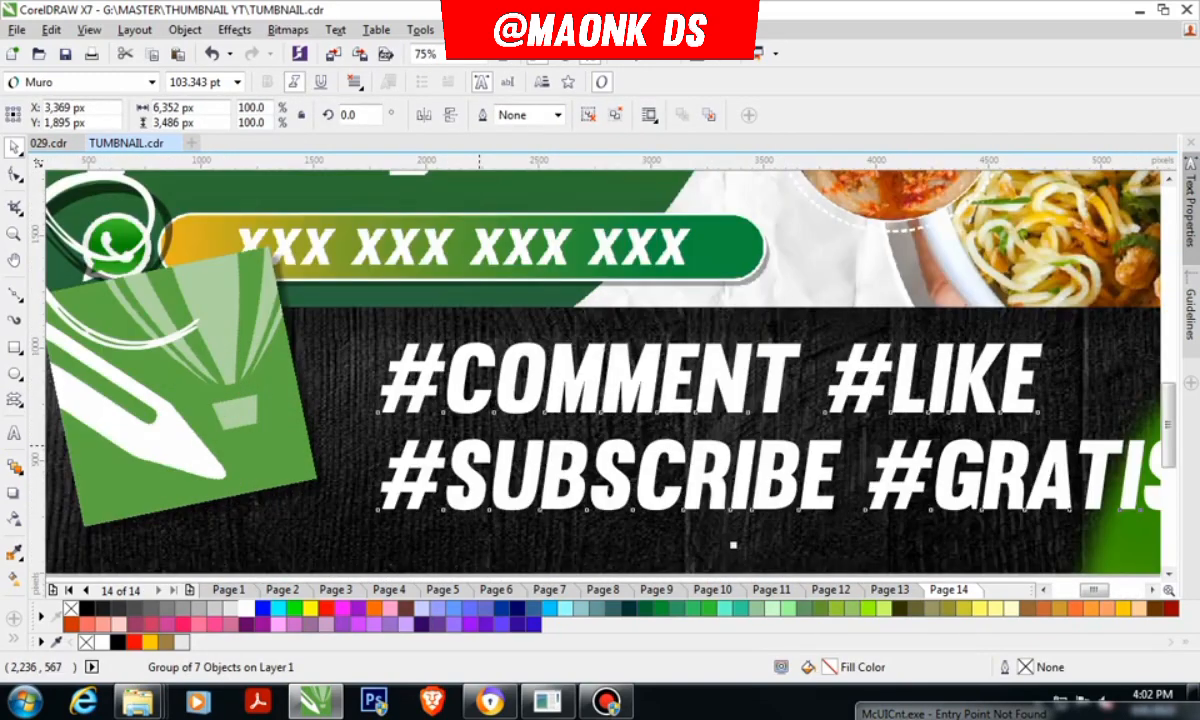
pyautogui.keyDown('ctrl'); pyautogui.click(481, 448); pyautogui.keyUp('ctrl')
pyautogui.click(451, 377)
pyautogui.scroll(-2, 463, 382)
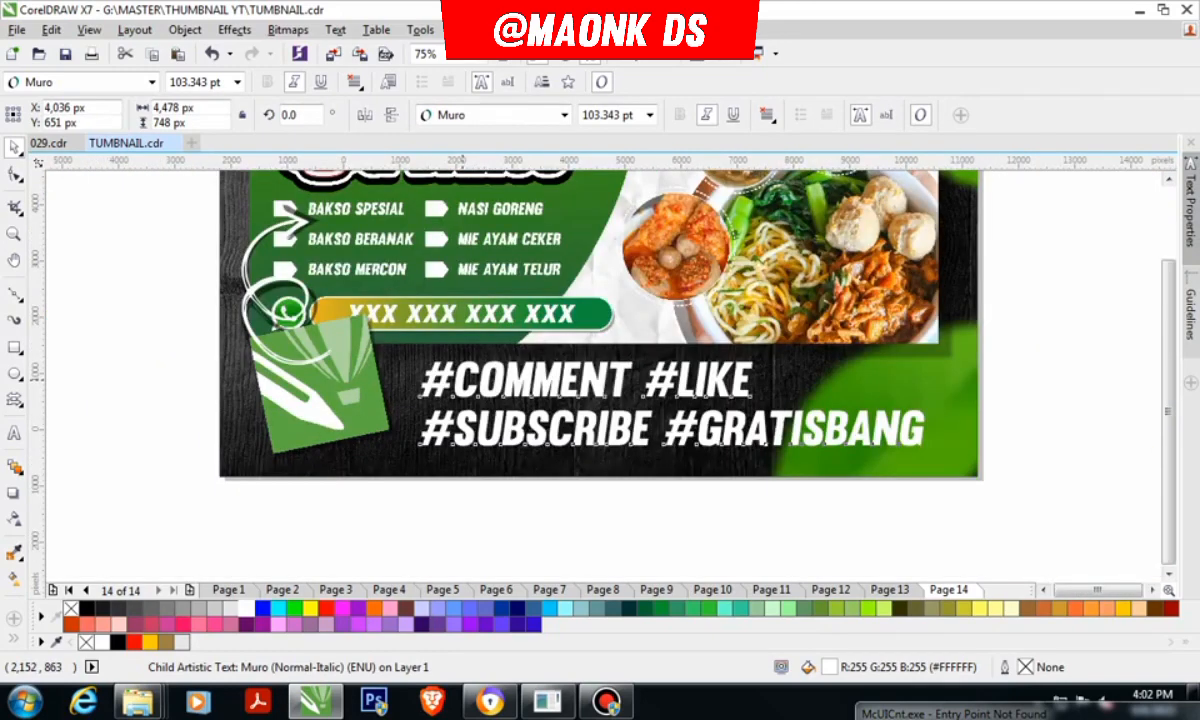
# Step: Move the grouped artwork slightly straight down on the wood background
pyautogui.click(743, 292)
pyautogui.click(498, 381)
pyautogui.scroll(2, 492, 385)
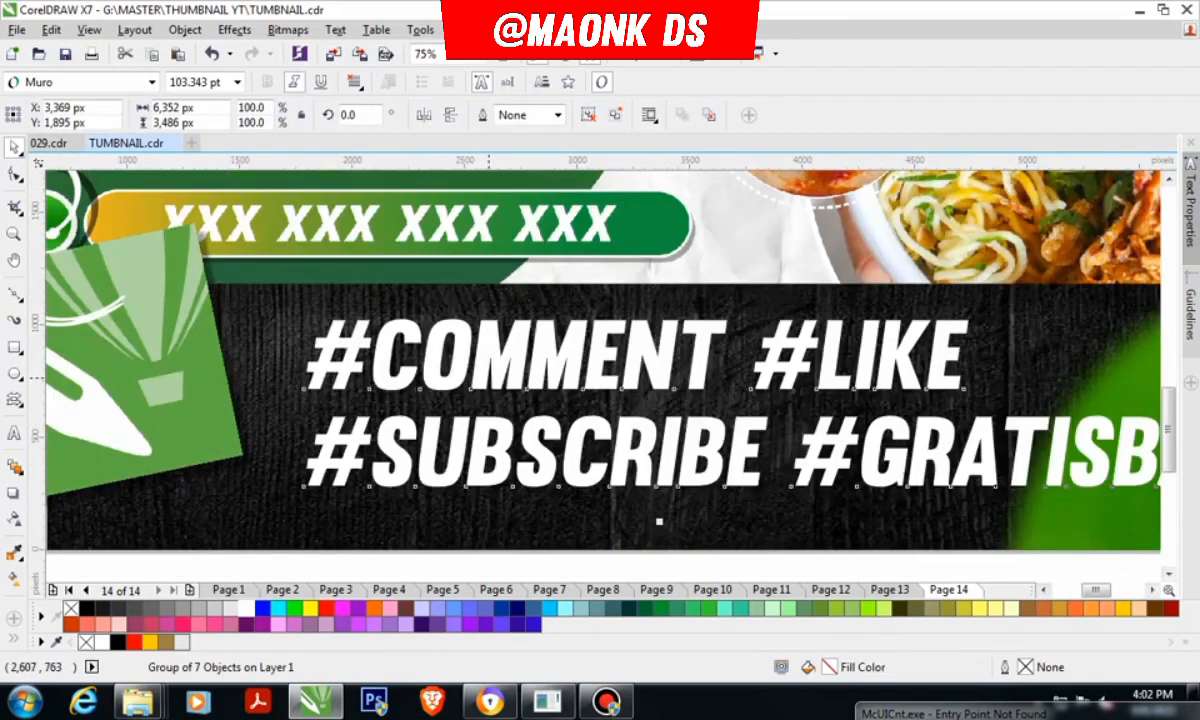
pyautogui.moveTo(507, 377); pyautogui.dragTo(507, 385)
pyautogui.scroll(-1, 500, 384)
pyautogui.click(880, 356)
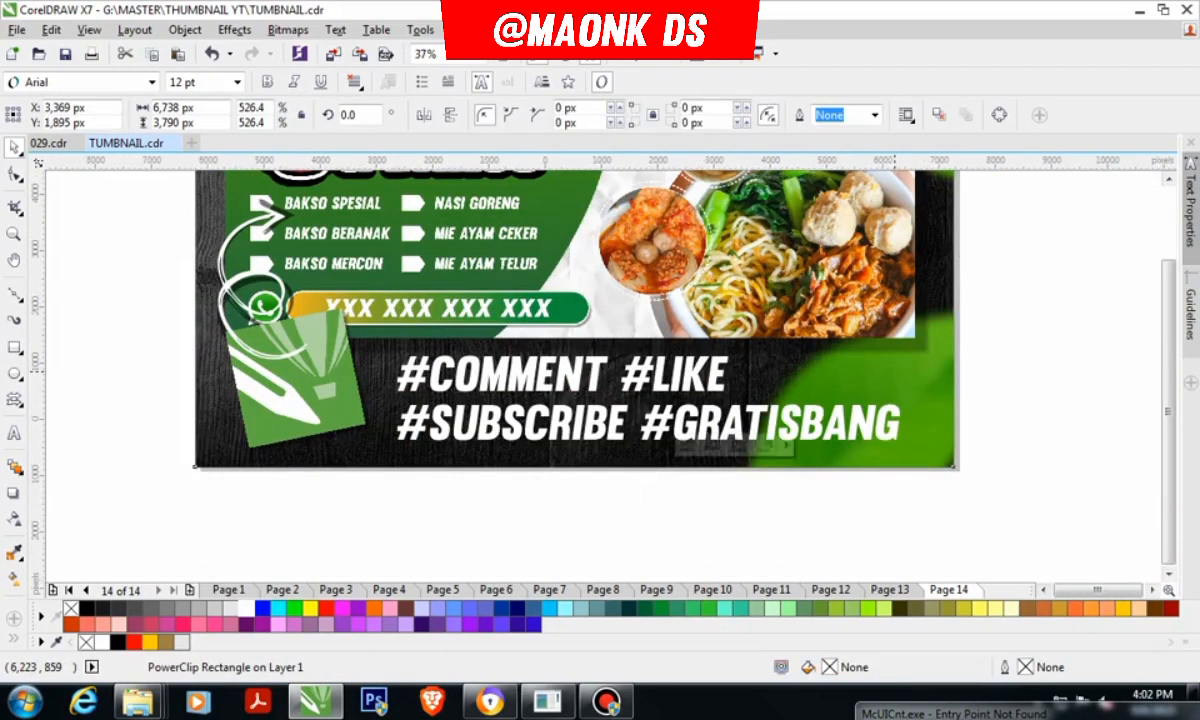
pyautogui.scroll(-1, 896, 368)
pyautogui.click(956, 201)
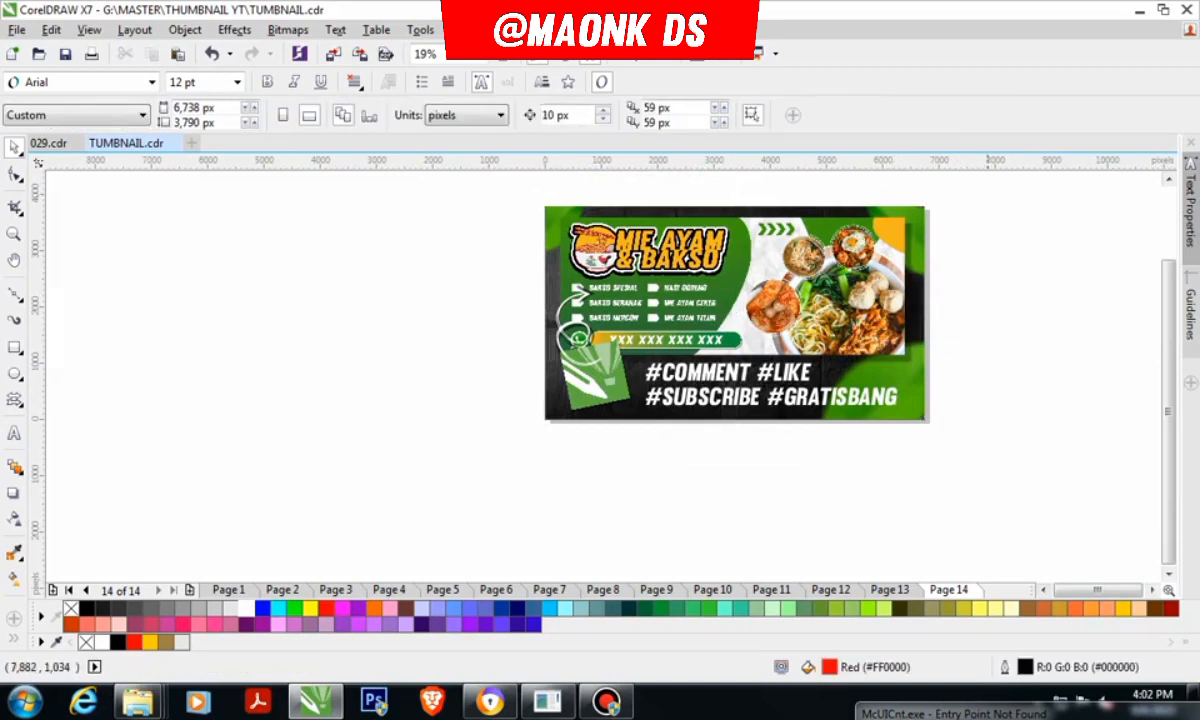
# Step: Group the artwork with the wood background and fit the finished thumbnail in view
pyautogui.scroll(-1, 780, 305)
pyautogui.scroll(1, 876, 252)
pyautogui.moveTo(857, 242); pyautogui.dragTo(437, 481)
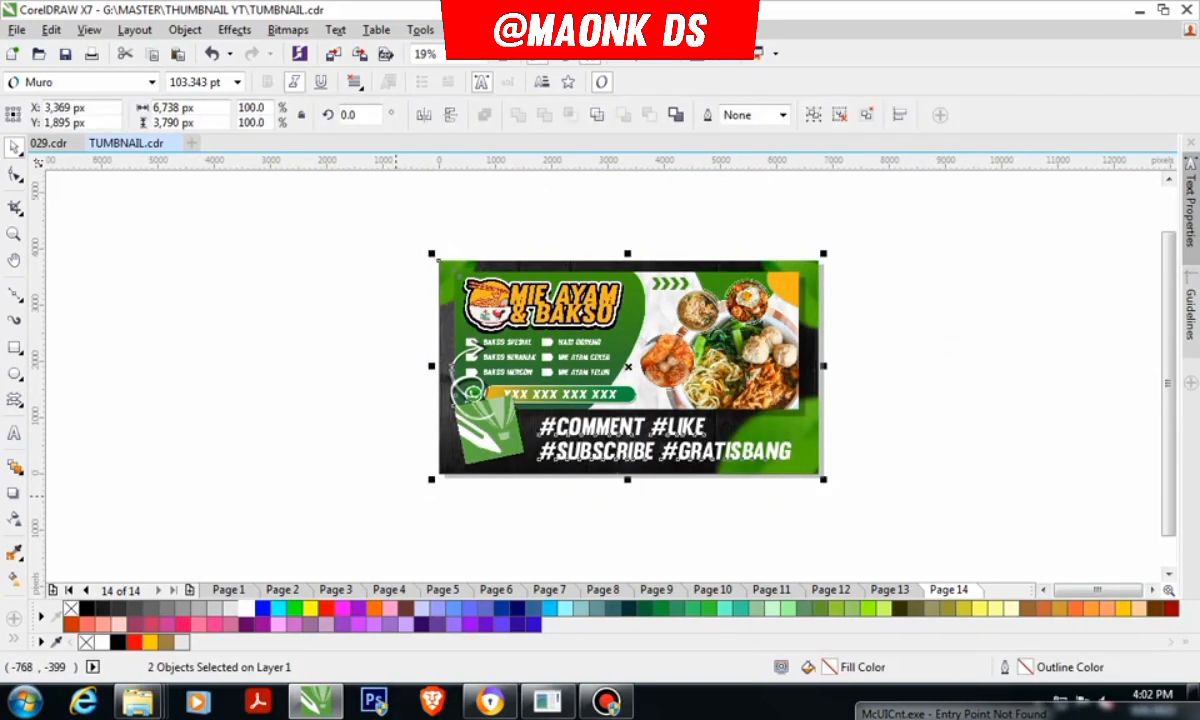
pyautogui.hotkey('ctrl', 'g')
pyautogui.click(446, 54)
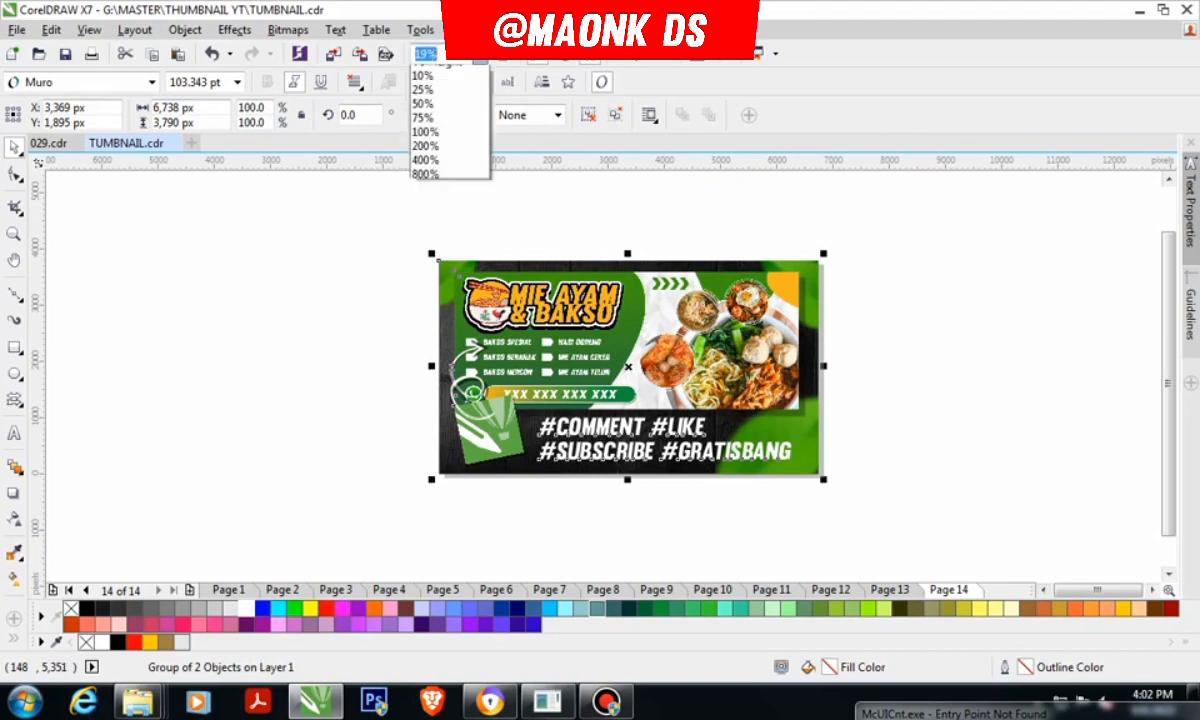
pyautogui.click(428, 86)
pyautogui.press('Escape')
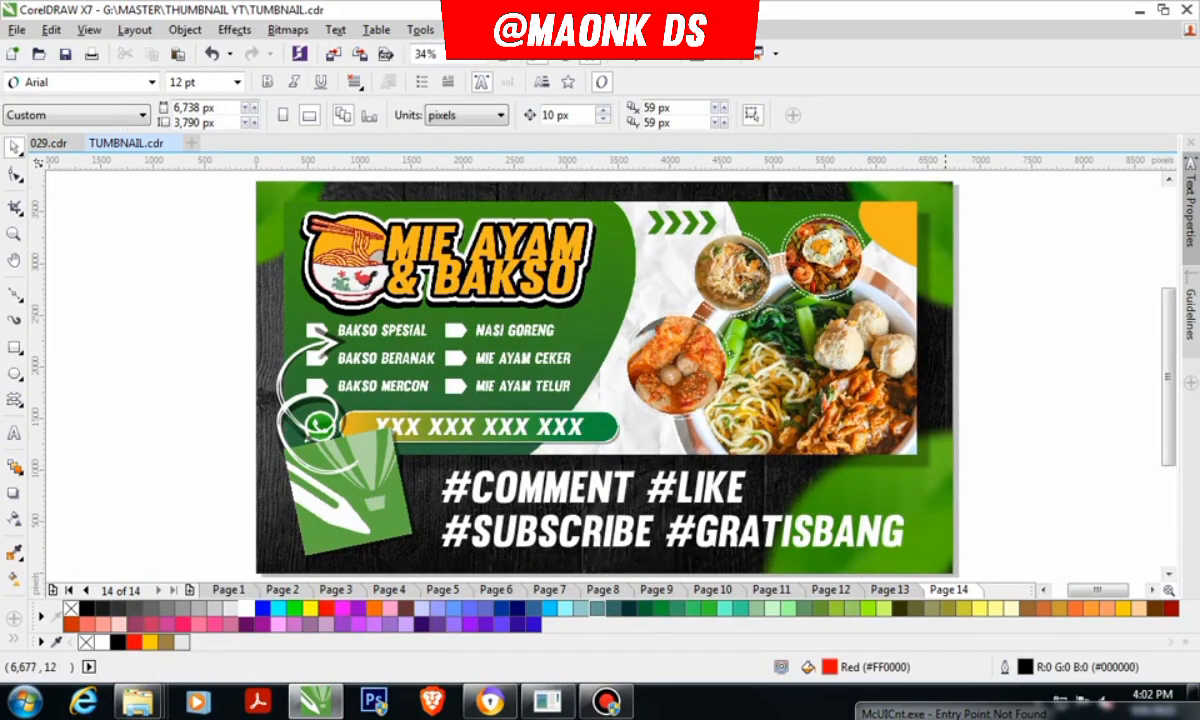
pyautogui.click(606, 701)
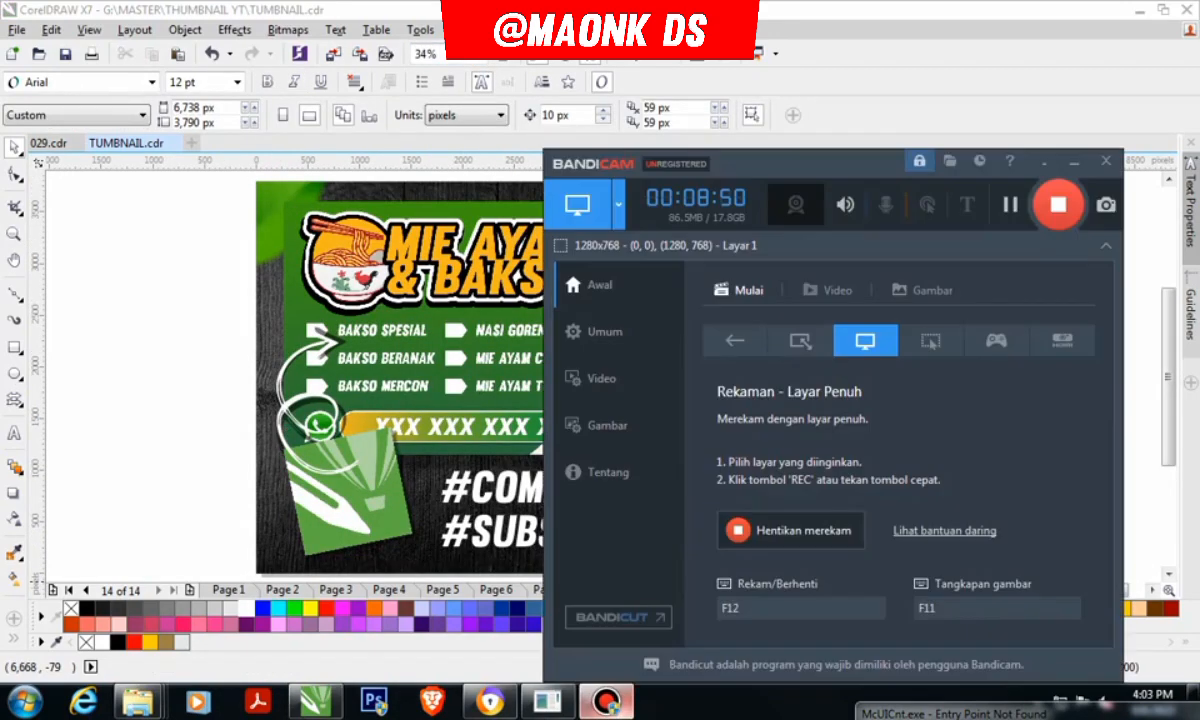
pyautogui.click(1075, 161)
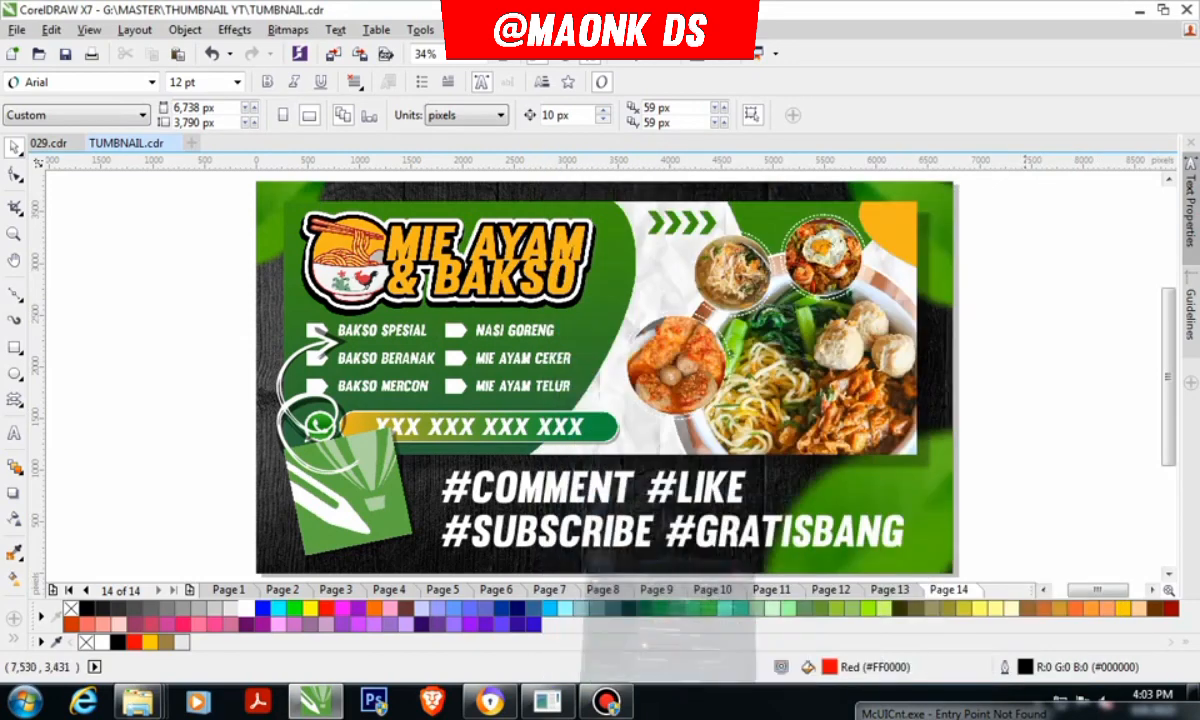
# Step: Switch to the 029.cdr document, fit the original banner in view and preview it full screen
pyautogui.click(48, 143)
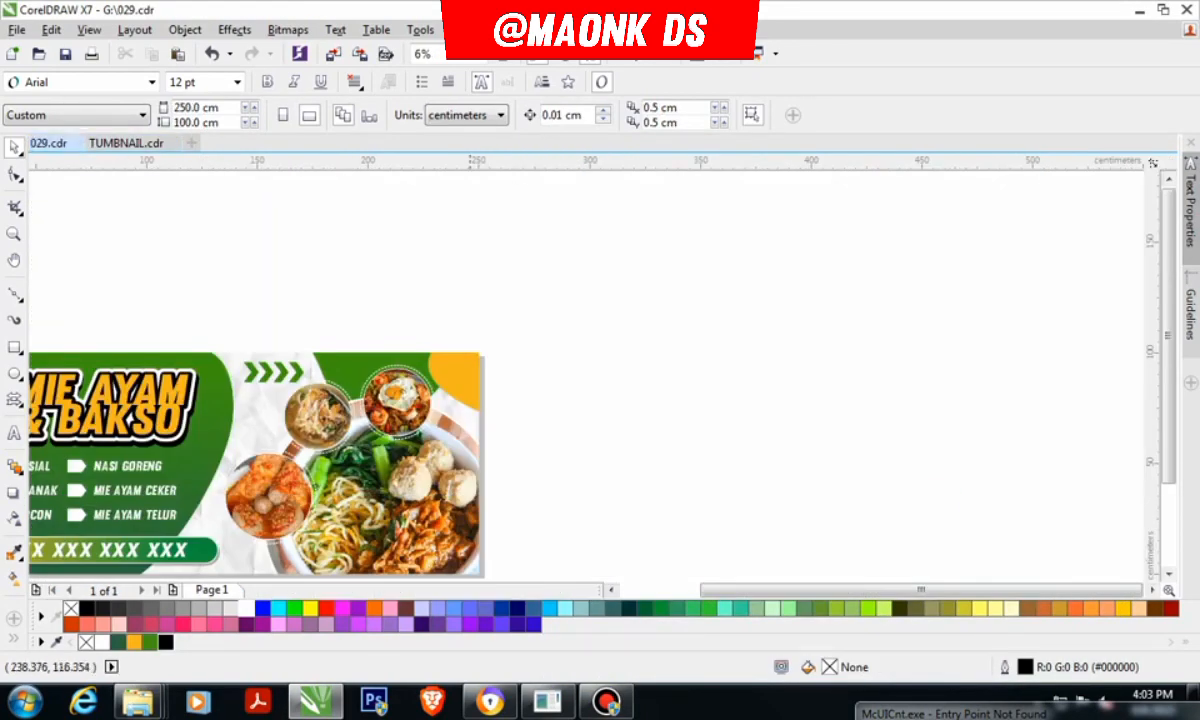
pyautogui.moveTo(520, 329); pyautogui.dragTo(151, 474)
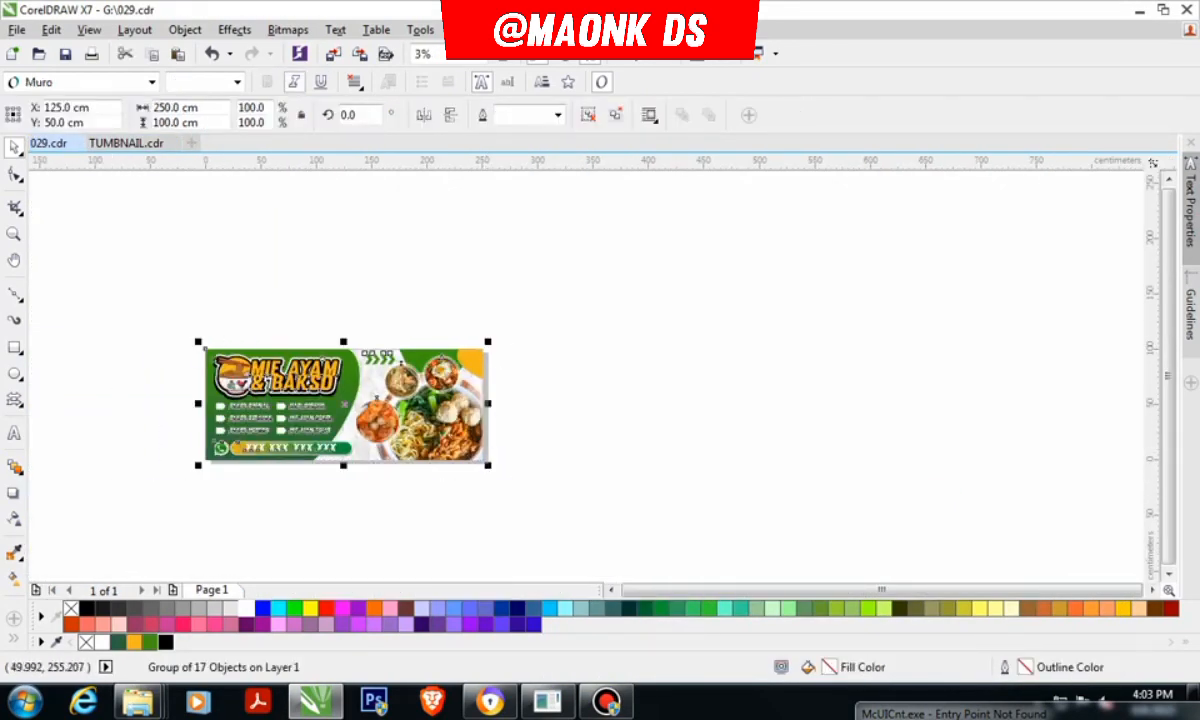
pyautogui.click(423, 53)
pyautogui.click(437, 83)
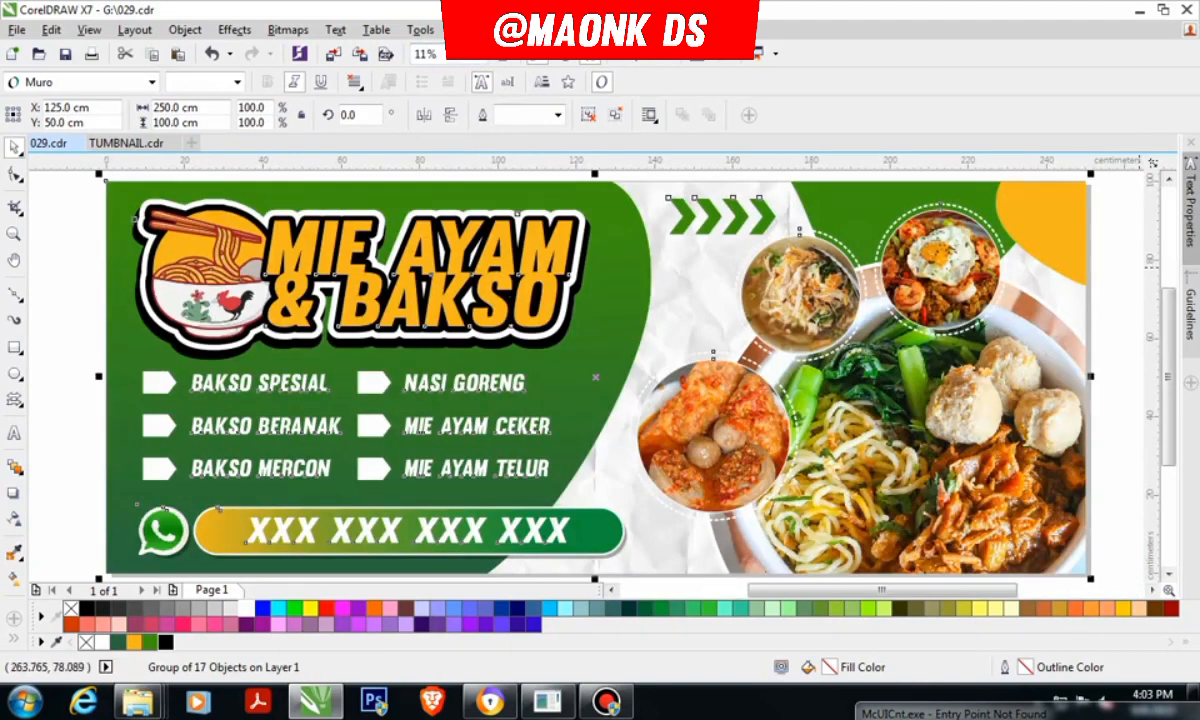
pyautogui.press('Escape')
pyautogui.press('F9')
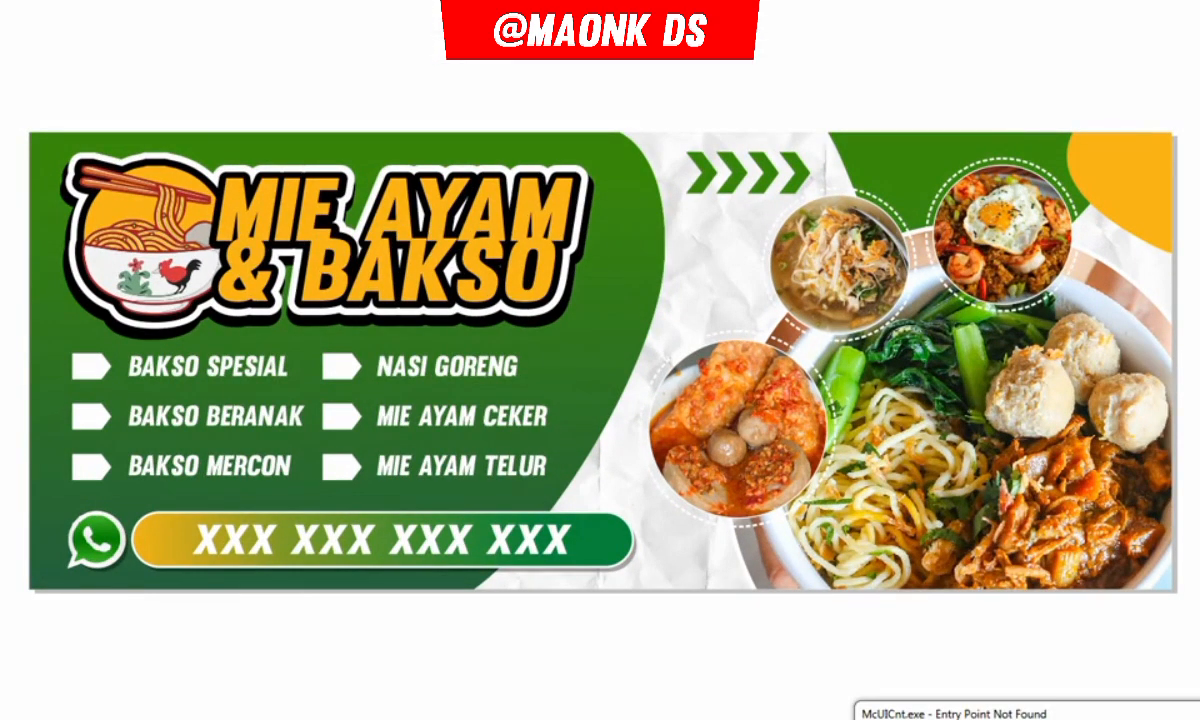